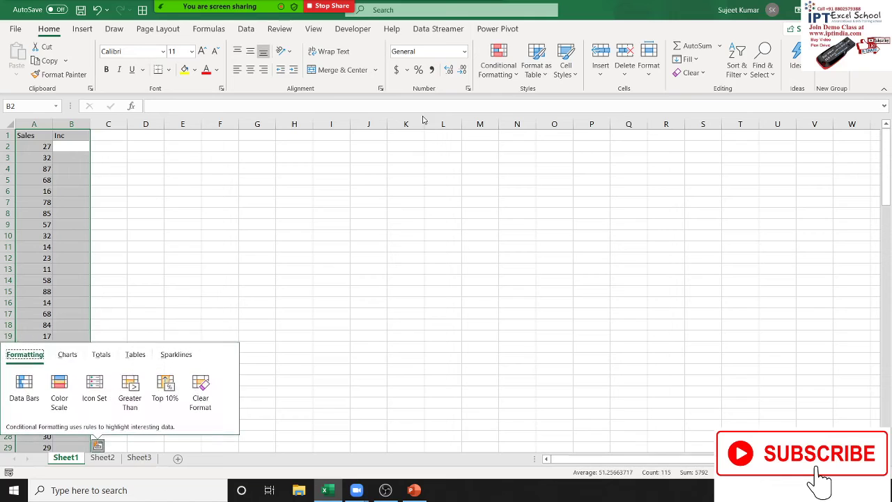
# Dismiss the quick analysis suggestions and return to the spreadsheet from the recorder
pyautogui.click(158, 188)
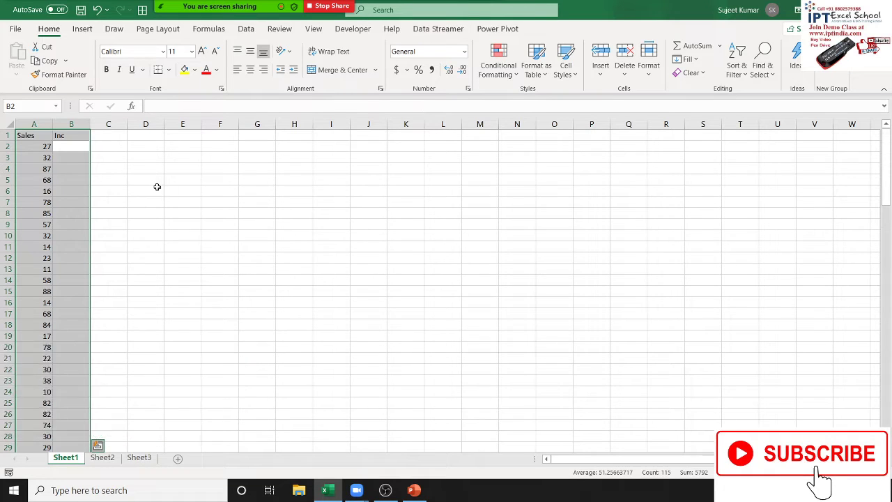
pyautogui.click(386, 490)
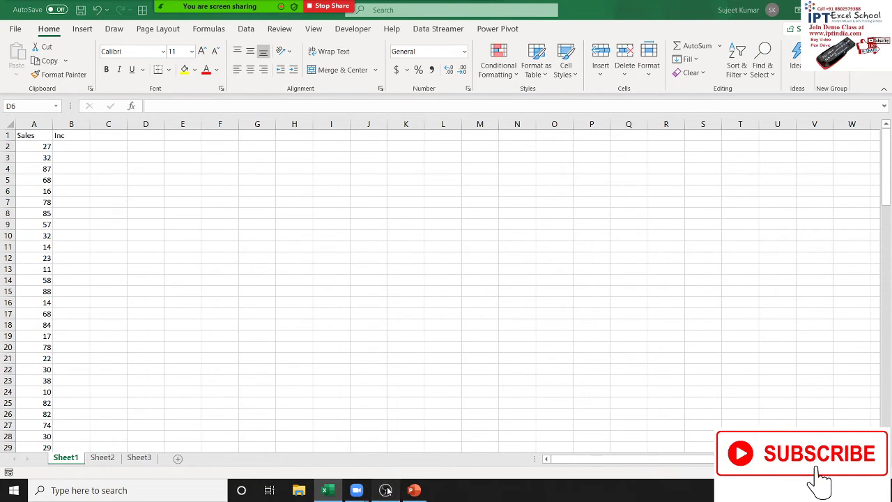
pyautogui.click(222, 297)
# Admit the waiting participant from the Zoom waiting room and close the participants list
pyautogui.click(241, 93)
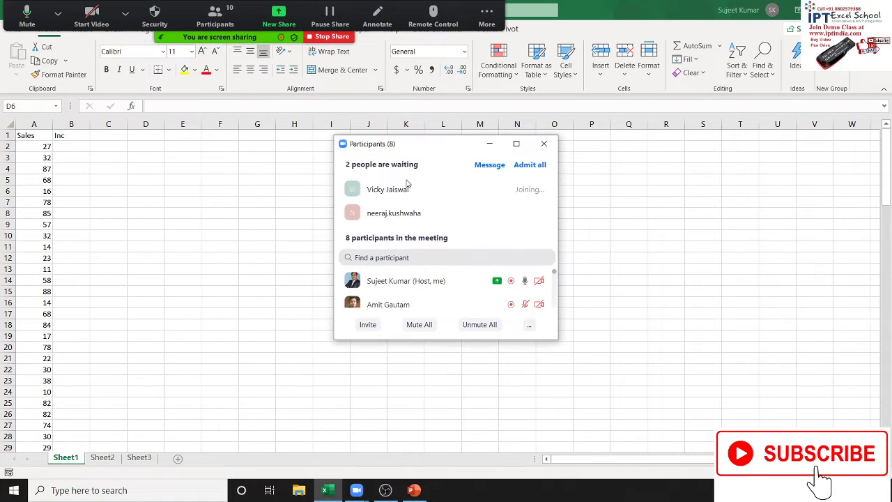
pyautogui.click(478, 216)
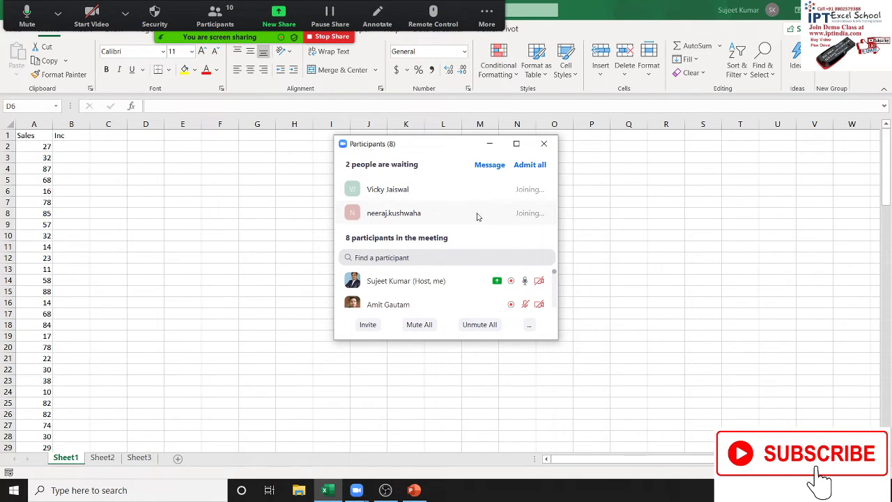
pyautogui.click(544, 144)
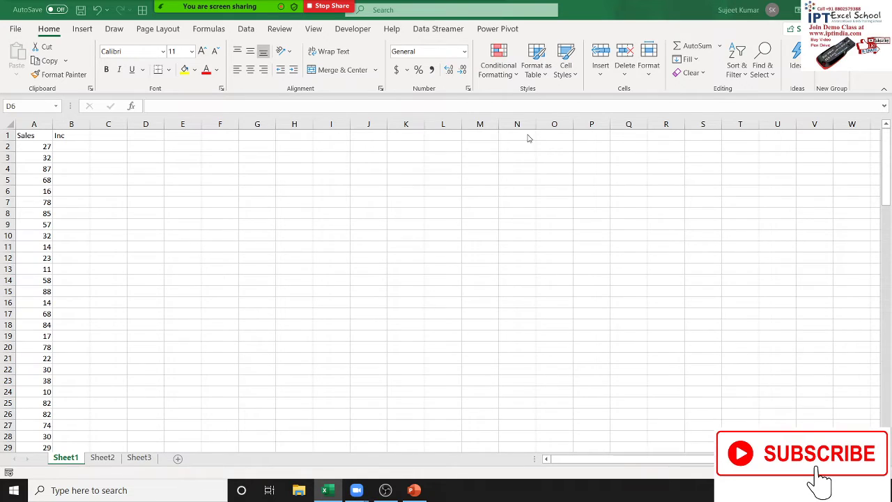
# Enter =IF(A2>50,"OK","Pending") in B2, which shows Pending for the Sales value 27
pyautogui.click(85, 146)
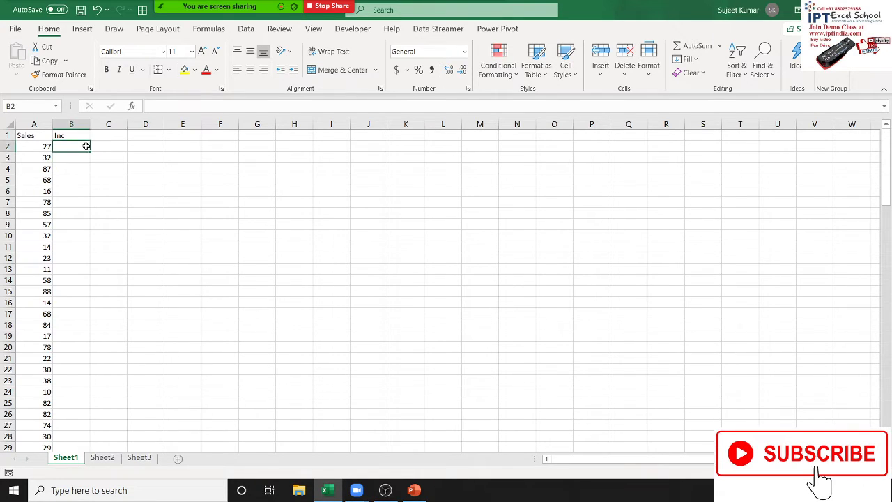
pyautogui.press('Left')
pyautogui.press('Right')
pyautogui.write('=i')
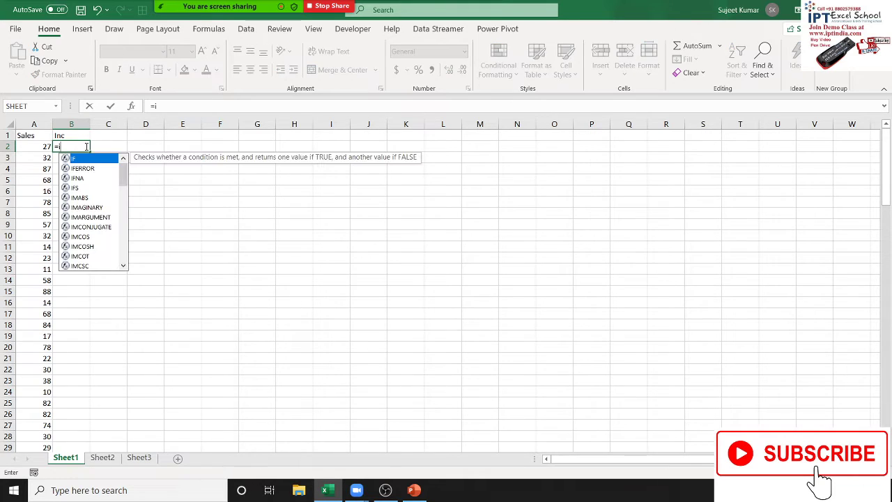
pyautogui.write('f')
pyautogui.press('Tab')
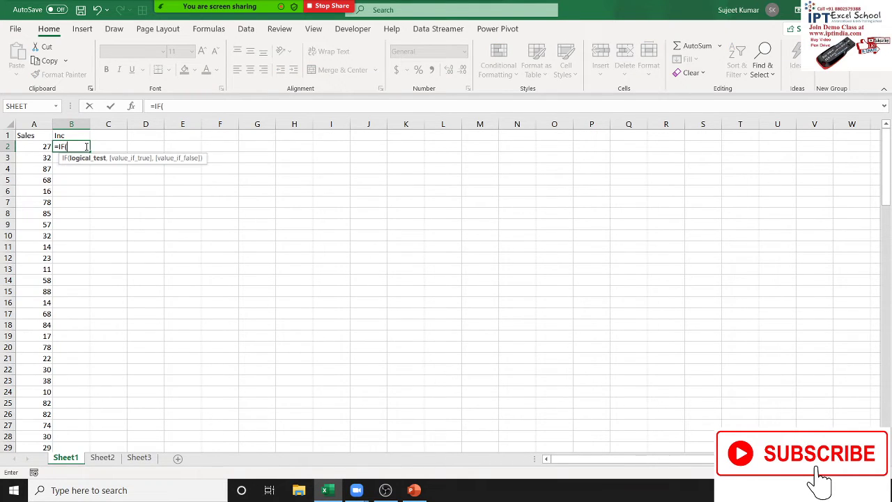
pyautogui.press('Left')
pyautogui.write('>')
pyautogui.write('0')
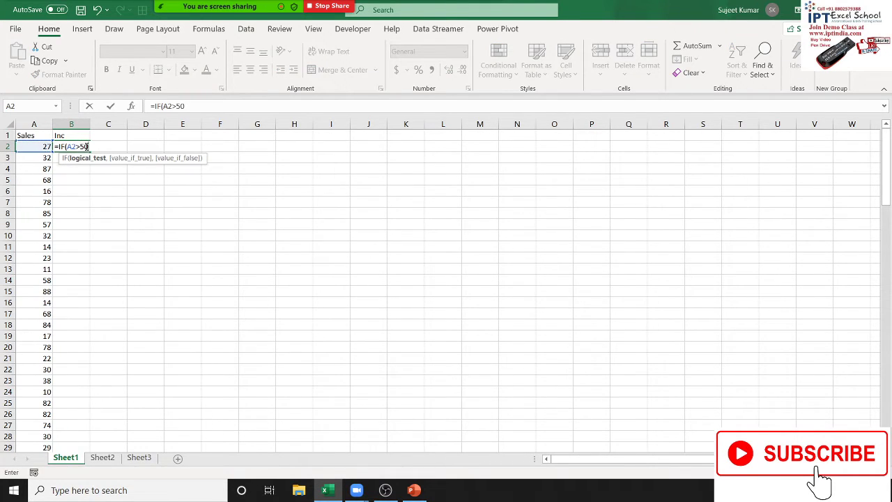
pyautogui.write(',')
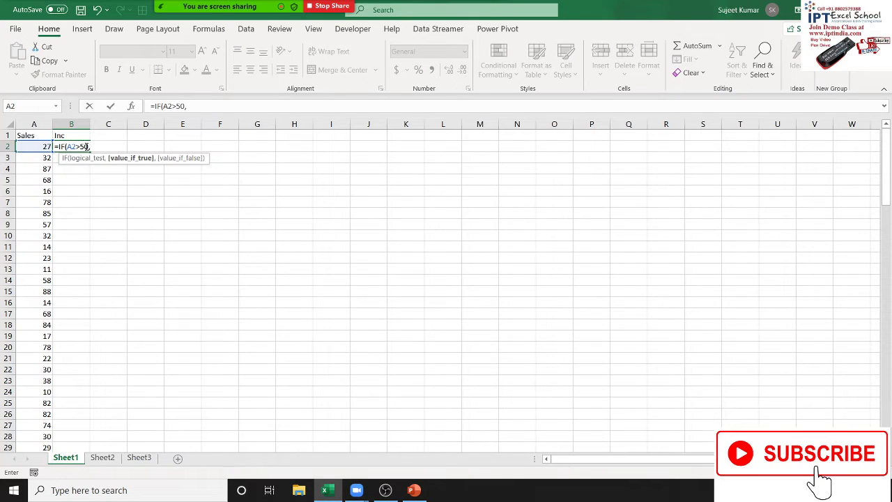
pyautogui.write('o')
pyautogui.press('BackSpace')
pyautogui.write(',"P')
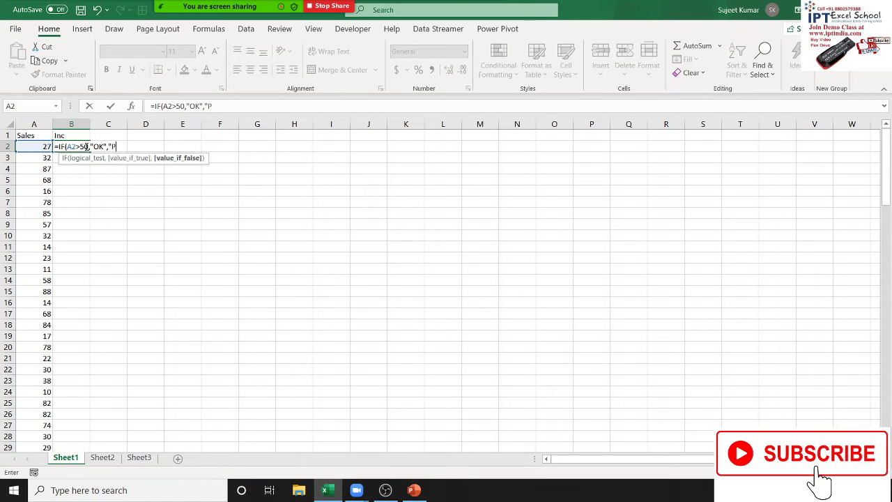
pyautogui.write('Pend')
pyautogui.write(')')
pyautogui.press('Return')
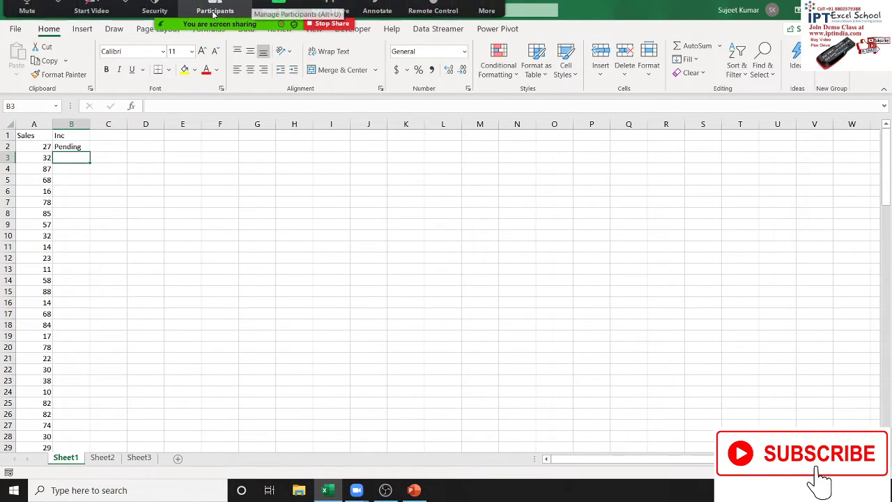
# Check the options for the newly joined and last Zoom participants, then close the participants list
pyautogui.click(214, 15)
pyautogui.click(527, 208)
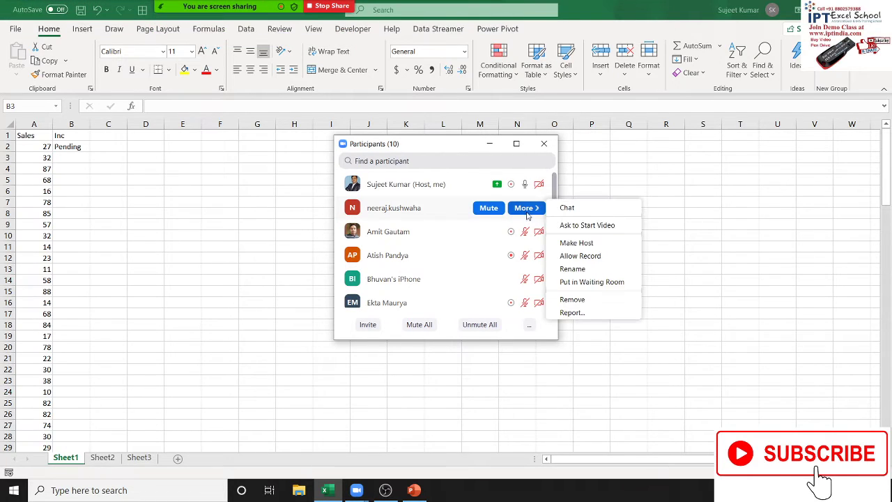
pyautogui.click(581, 255)
pyautogui.scroll(-4, 572, 247)
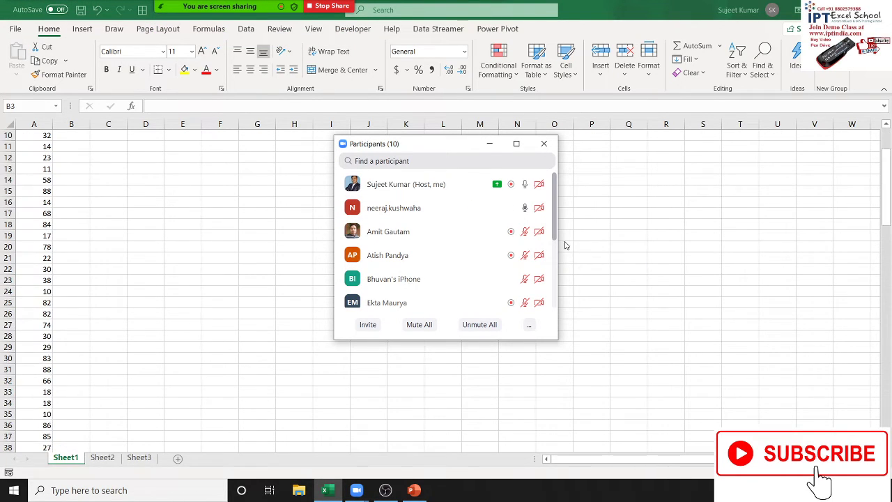
pyautogui.scroll(-2, 557, 242)
pyautogui.scroll(-3, 558, 242)
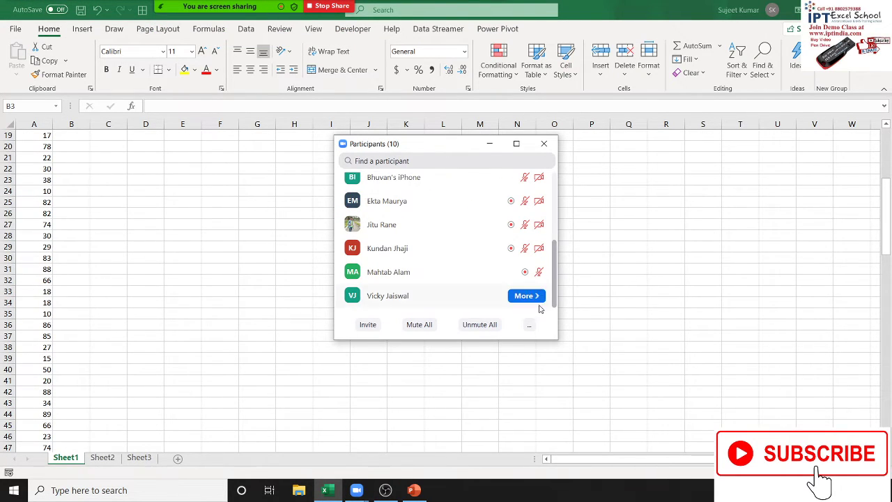
pyautogui.click(539, 300)
pyautogui.click(580, 344)
pyautogui.scroll(5, 519, 293)
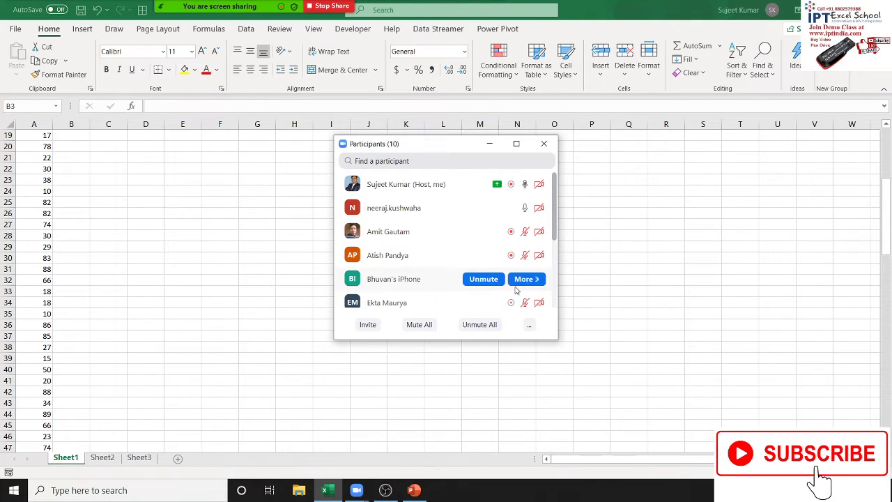
pyautogui.click(544, 144)
# Clear the IF formula from B2 and move the screen-sharing toolbar to the screen bottom
pyautogui.scroll(6, 175, 177)
pyautogui.press('Up')
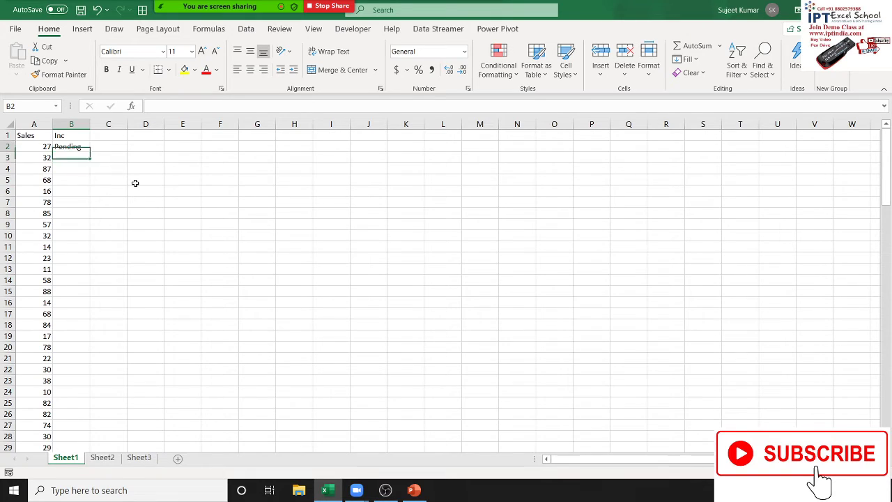
pyautogui.press('Delete')
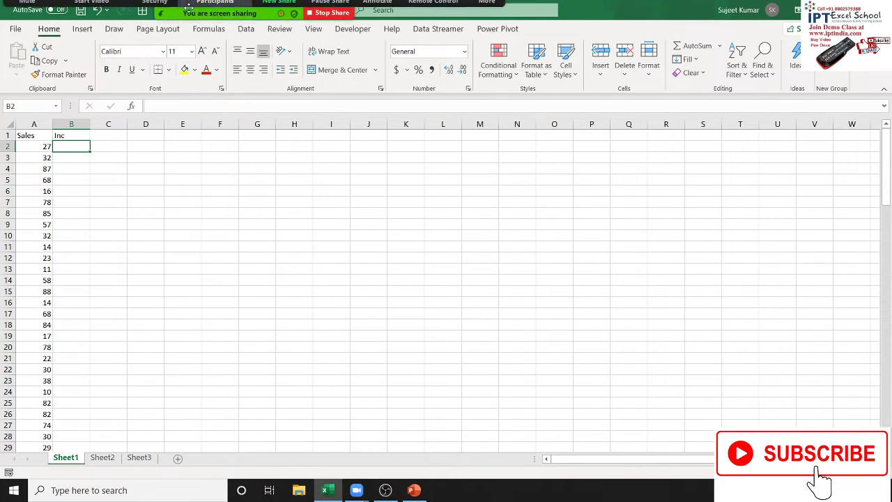
pyautogui.moveTo(172, 42)
pyautogui.moveTo(172, 42); pyautogui.dragTo(172, 443)
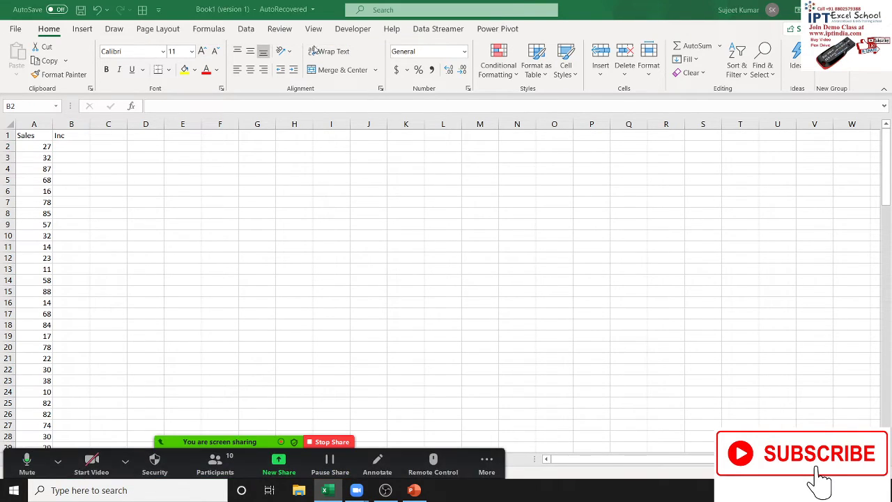
# Open the Visual Basic editor from the Developer tab and arrange it beside the Sales sheet
pyautogui.click(345, 35)
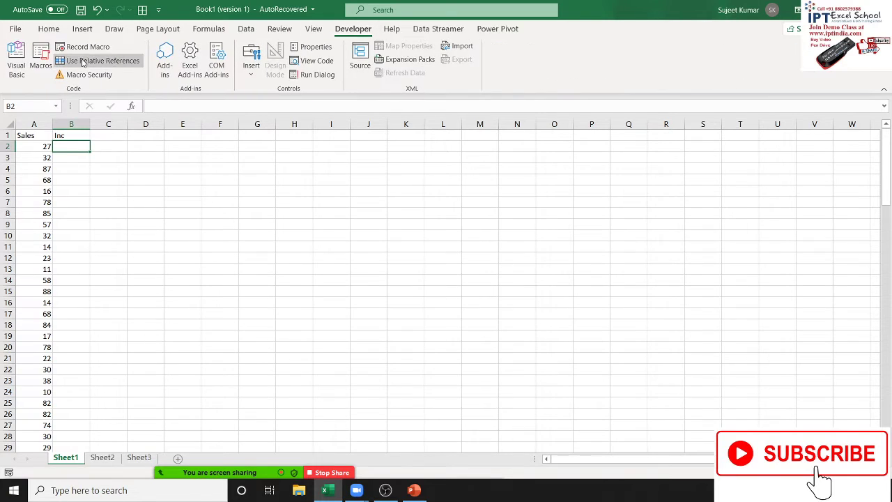
pyautogui.click(17, 59)
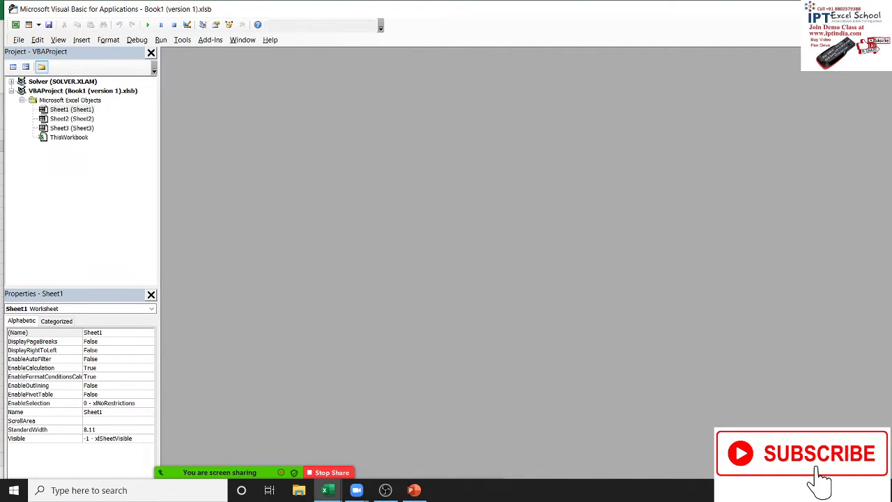
pyautogui.doubleClick(613, 13)
pyautogui.moveTo(4, 129)
pyautogui.mouseDown()
pyautogui.moveTo(388, 179)
pyautogui.moveTo(368, 179)
pyautogui.mouseUp()
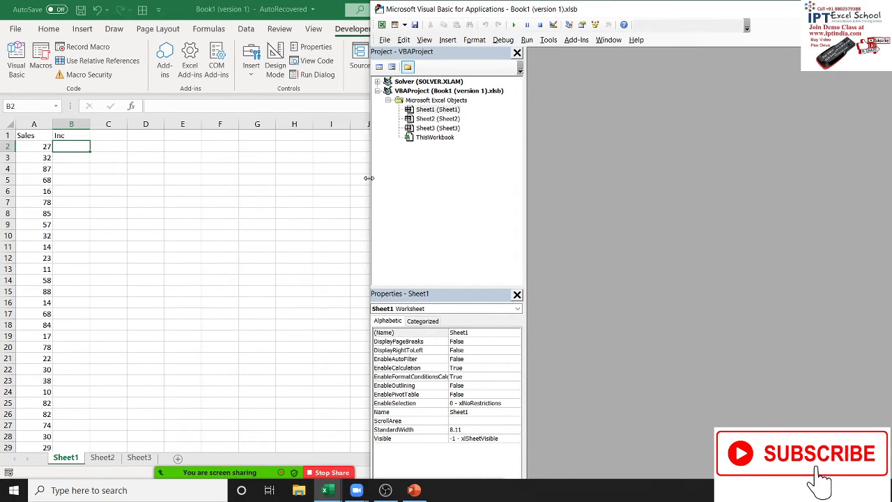
pyautogui.click(421, 168)
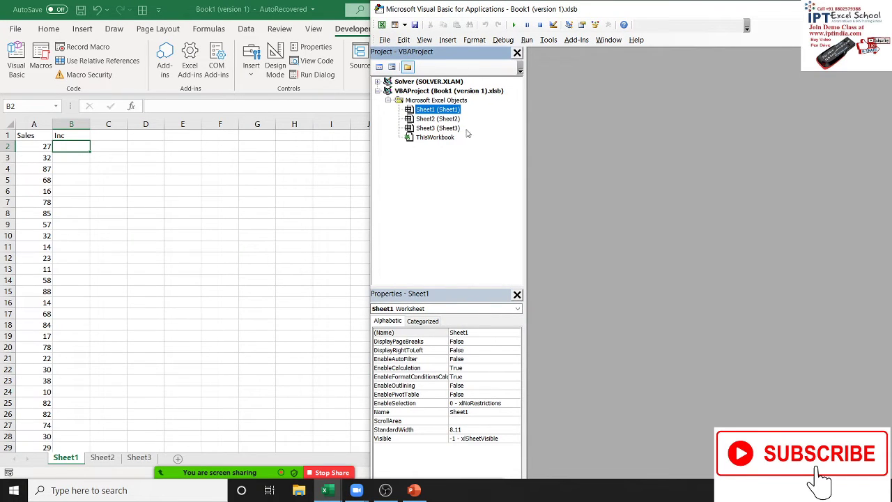
pyautogui.moveTo(453, 14); pyautogui.dragTo(305, 20)
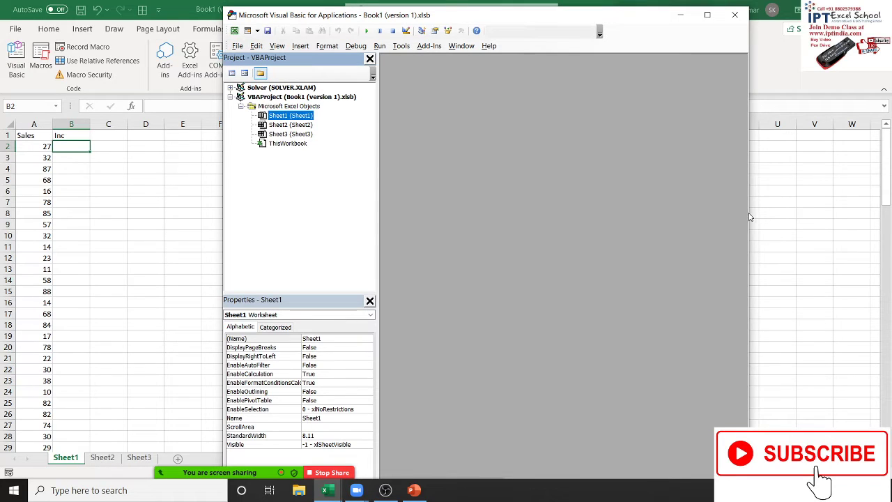
pyautogui.moveTo(750, 213); pyautogui.dragTo(842, 216)
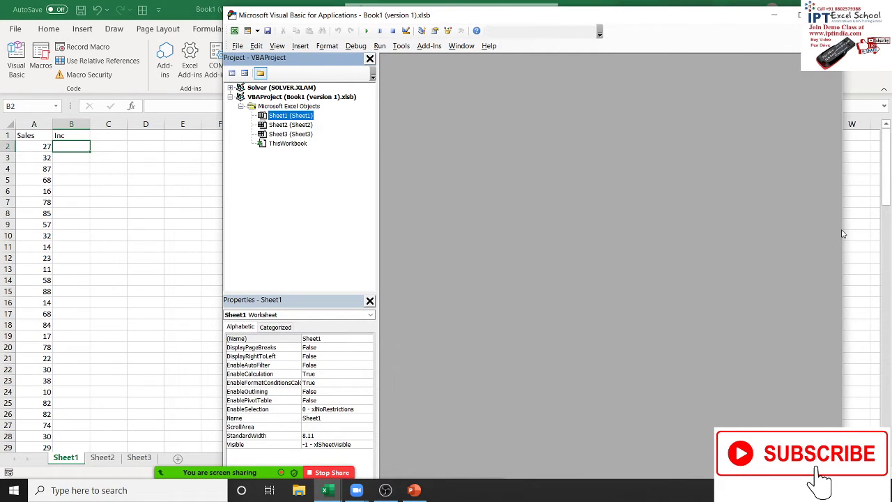
# Launch Windows Magnifier via search, park its toolbar at the lower right, and refocus the VBA editor
pyautogui.press('super+s')
pyautogui.write('mag')
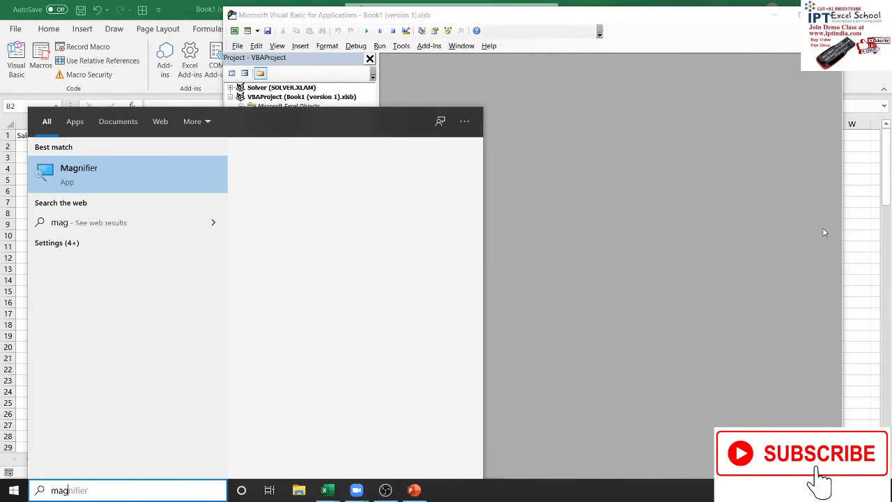
pyautogui.click(381, 216)
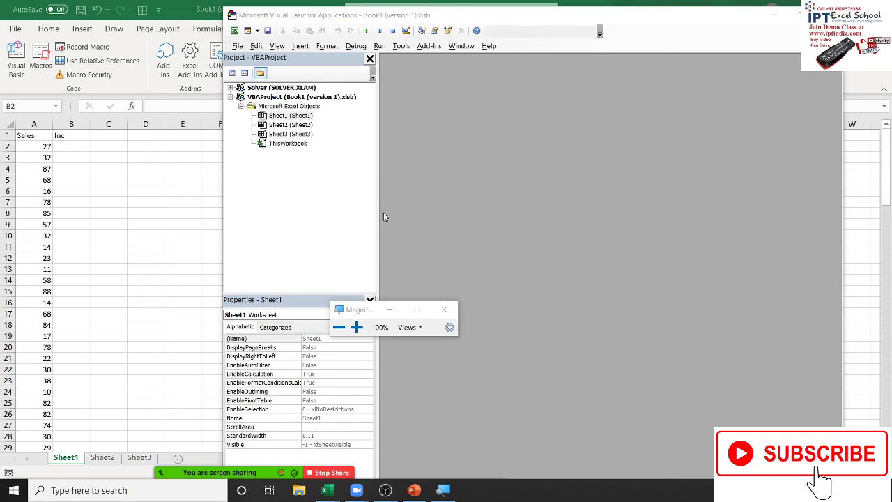
pyautogui.moveTo(373, 318); pyautogui.dragTo(589, 449)
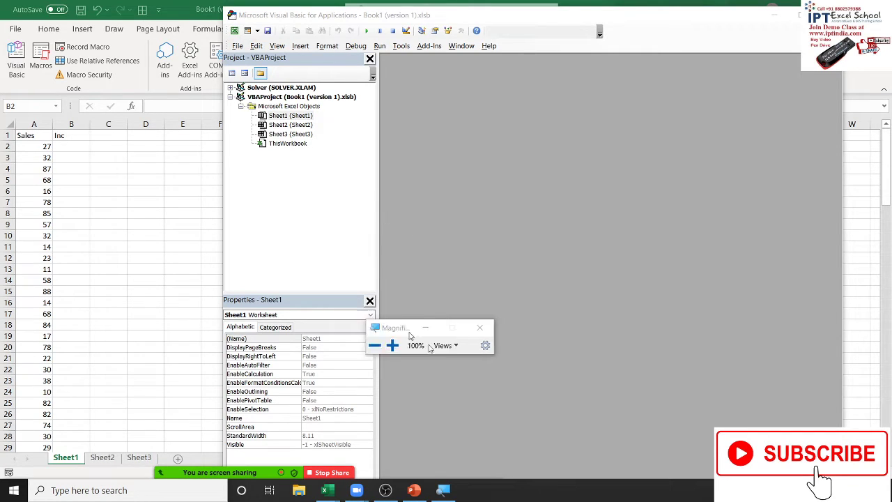
pyautogui.click(272, 20)
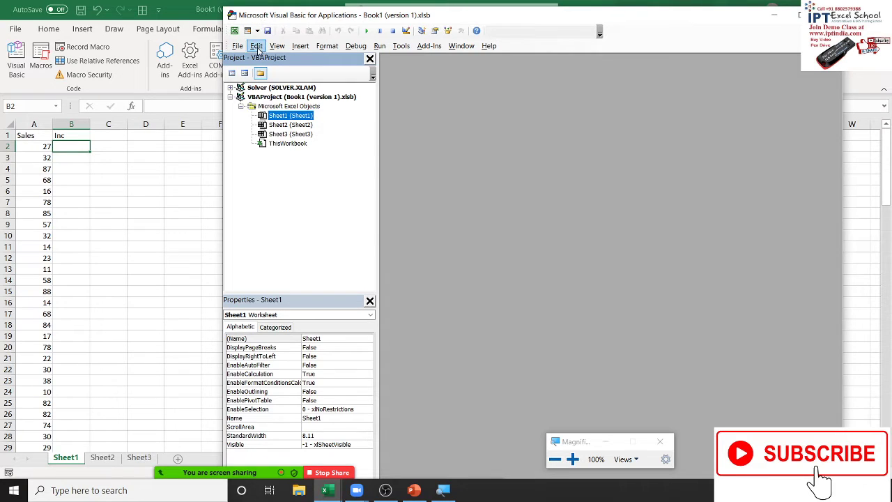
# Insert Module1 with an empty Sub if_1() procedure, then begin a Windows search for Magnifier
pyautogui.click(300, 45)
pyautogui.click(308, 81)
pyautogui.write('sub if_1()')
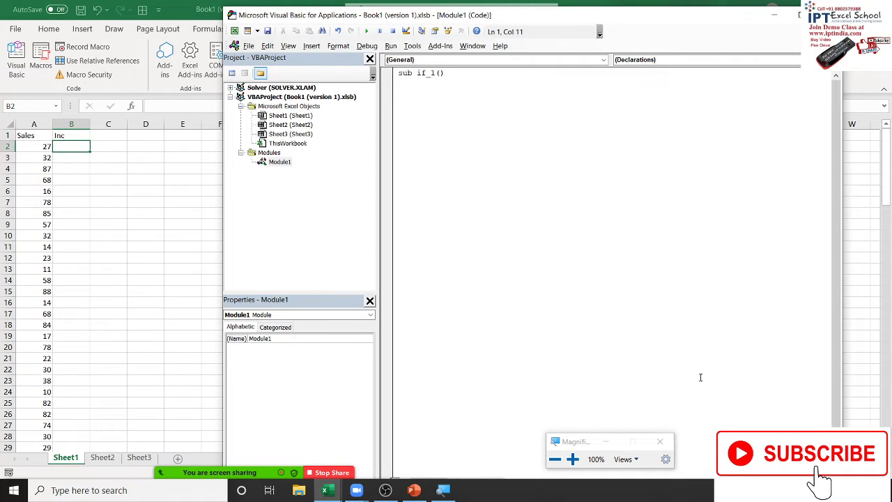
pyautogui.press('super+Escape')
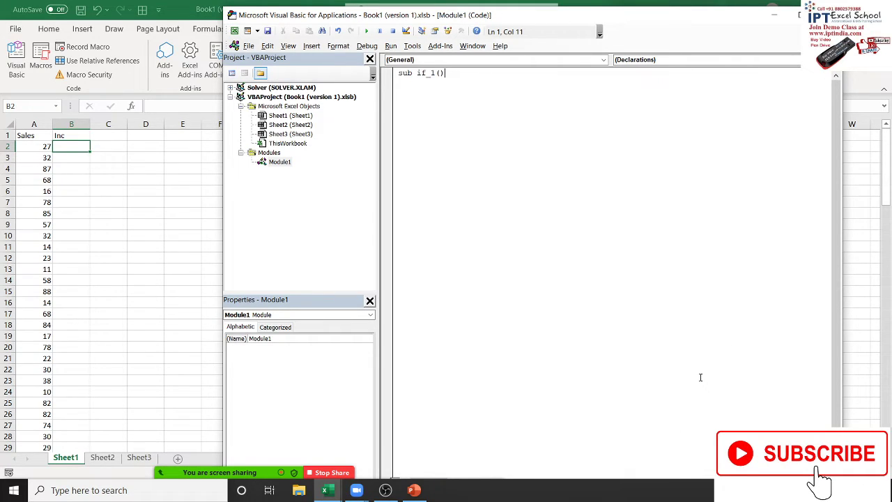
pyautogui.press('Return')
pyautogui.hotkey('shift', 'Down')
pyautogui.hotkey('shift', 'Down')
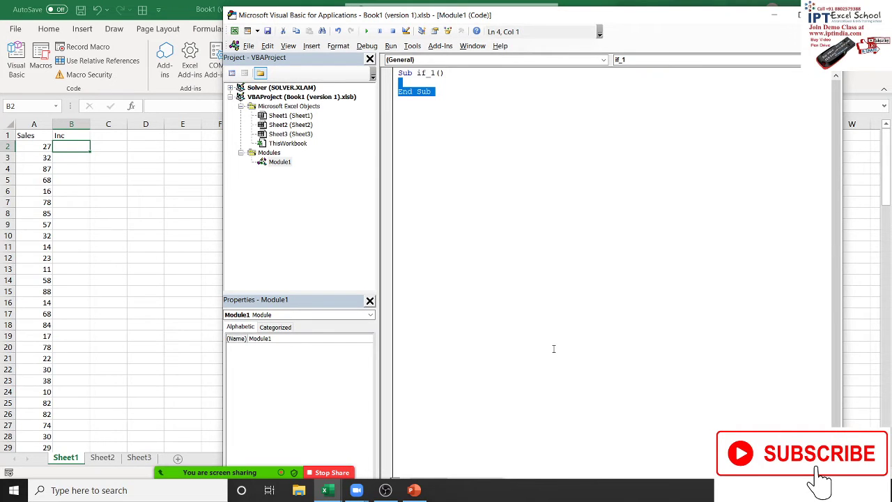
pyautogui.press('super')
pyautogui.write('mab')
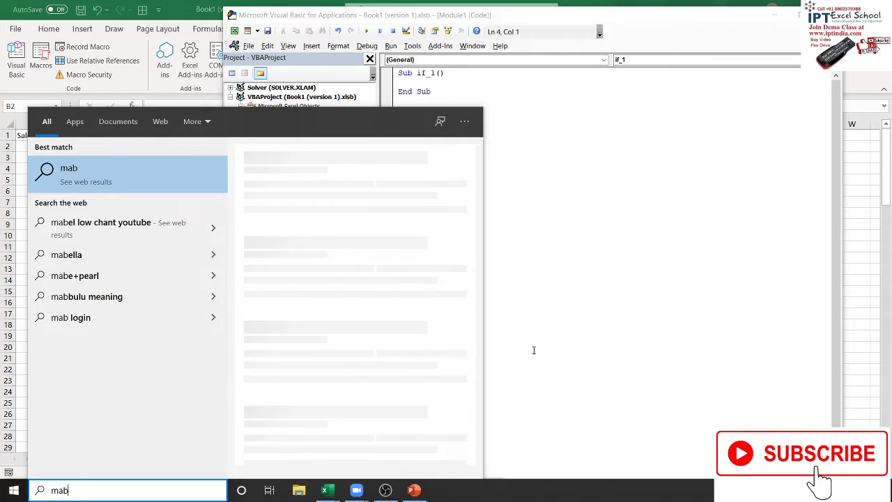
# Launch Magnifier from the search and look through its settings
pyautogui.press('BackSpace')
pyautogui.write('g')
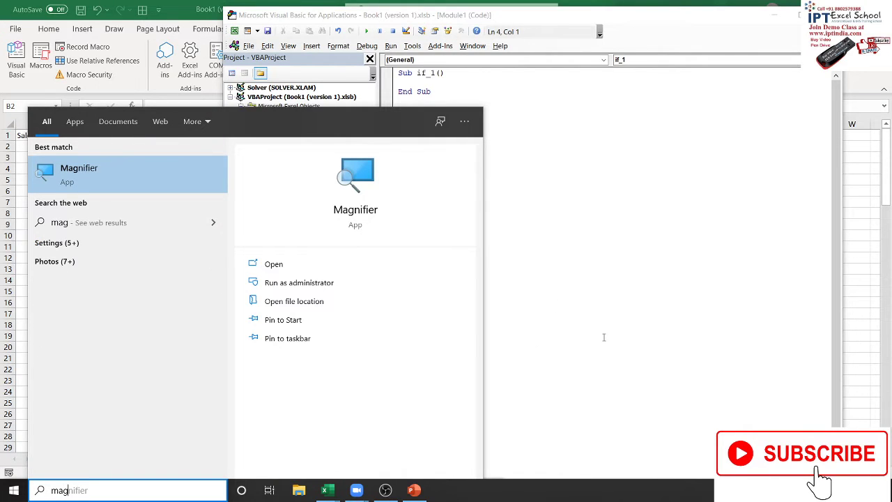
pyautogui.press('Return')
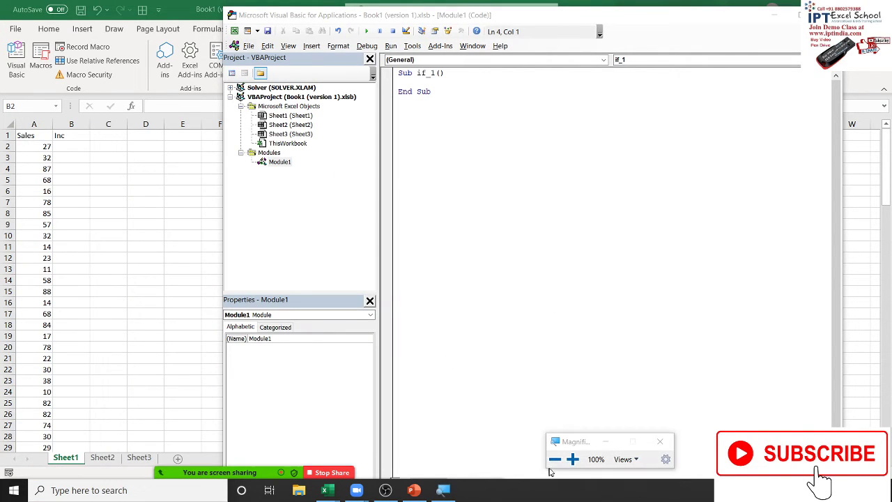
pyautogui.click(666, 460)
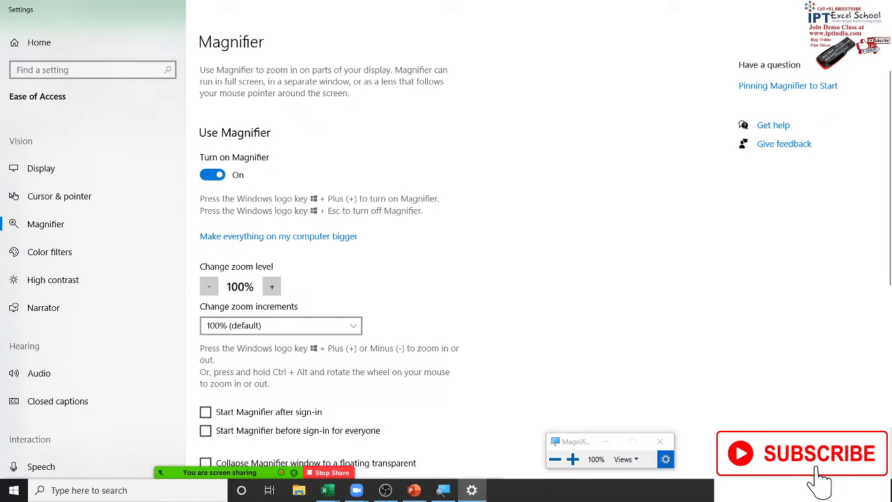
pyautogui.click(877, 8)
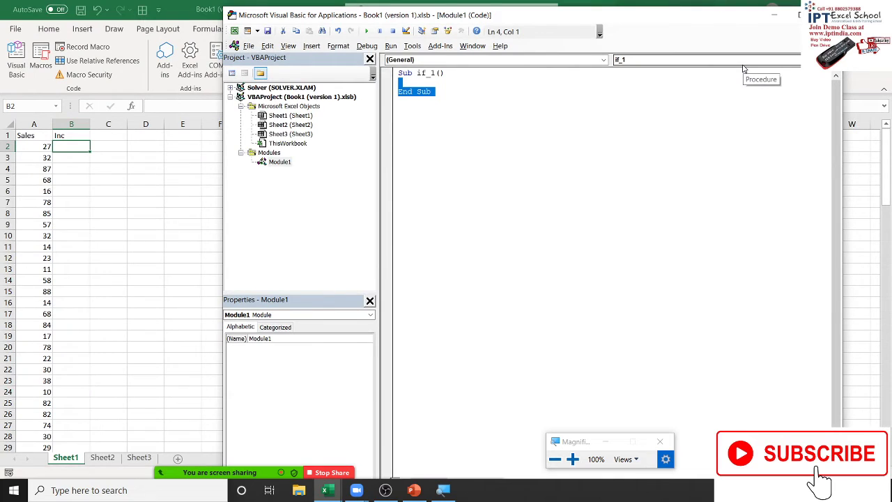
# Toggle magnification between 200% and 100% and move the Magnifier toolbar above the taskbar
pyautogui.press('super+plus')
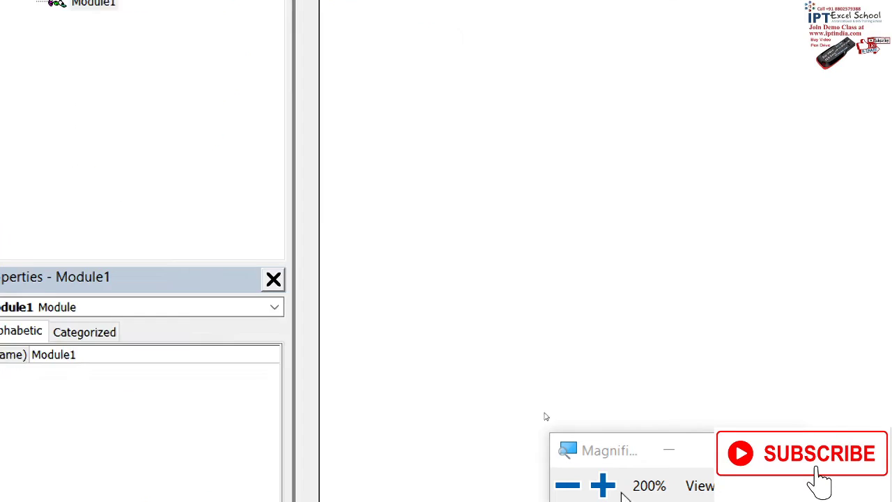
pyautogui.click(568, 485)
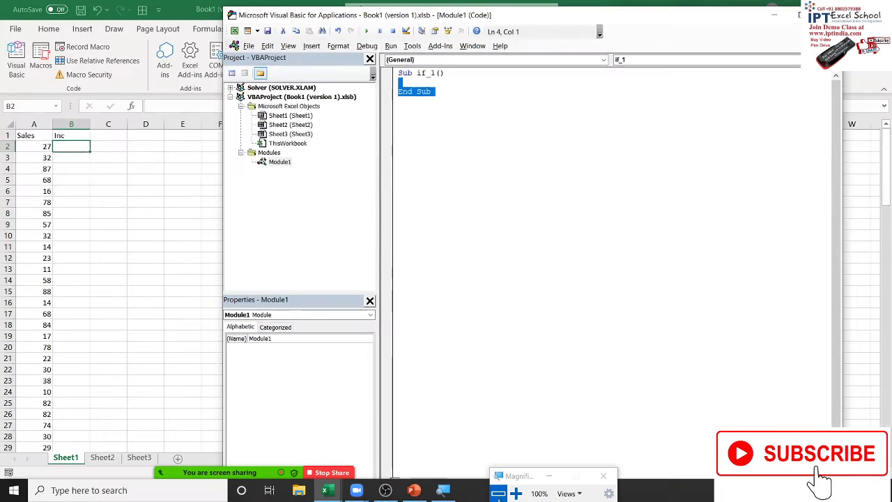
pyautogui.click(516, 493)
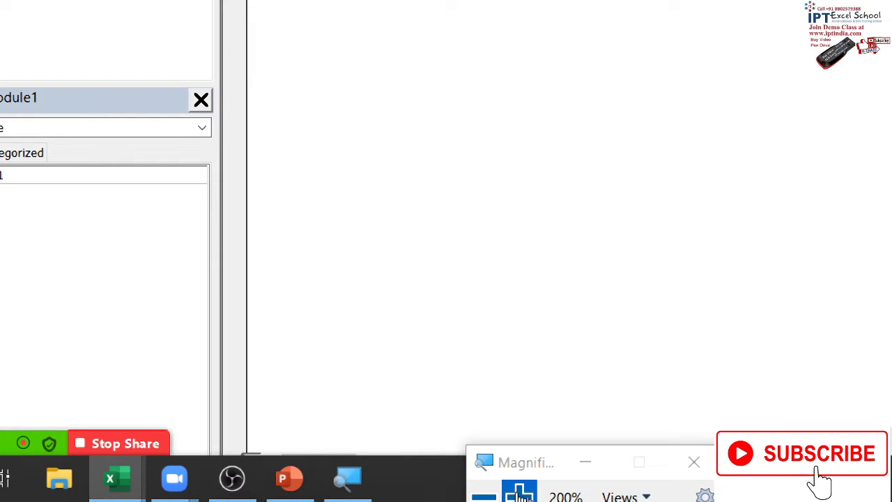
pyautogui.click(483, 495)
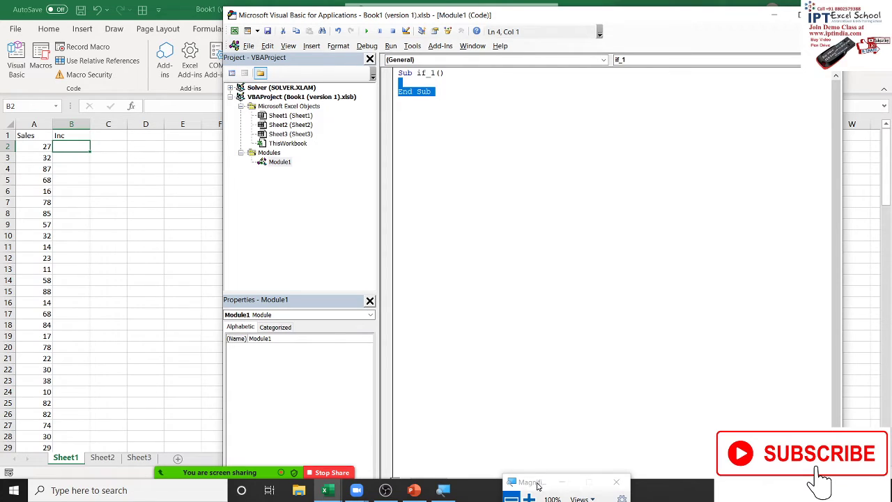
pyautogui.moveTo(538, 485); pyautogui.dragTo(533, 405)
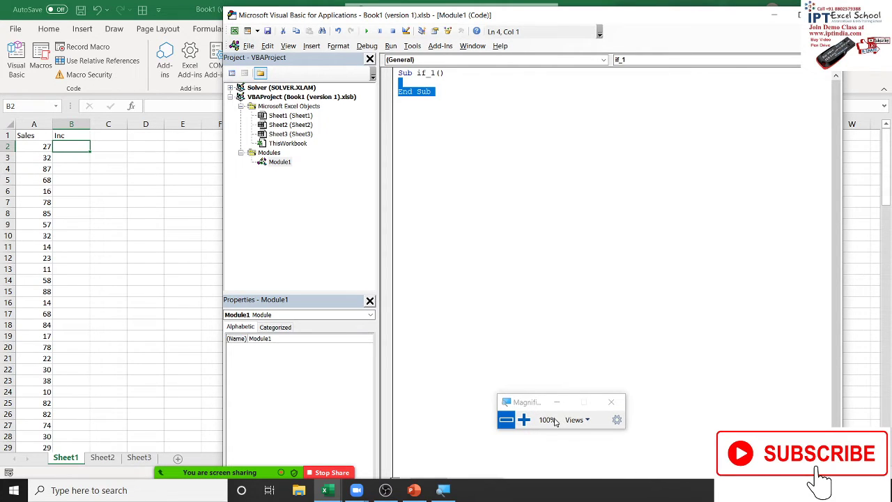
# Zoom to 200%, browse the view modes, try 300%, then return to 100%
pyautogui.click(524, 420)
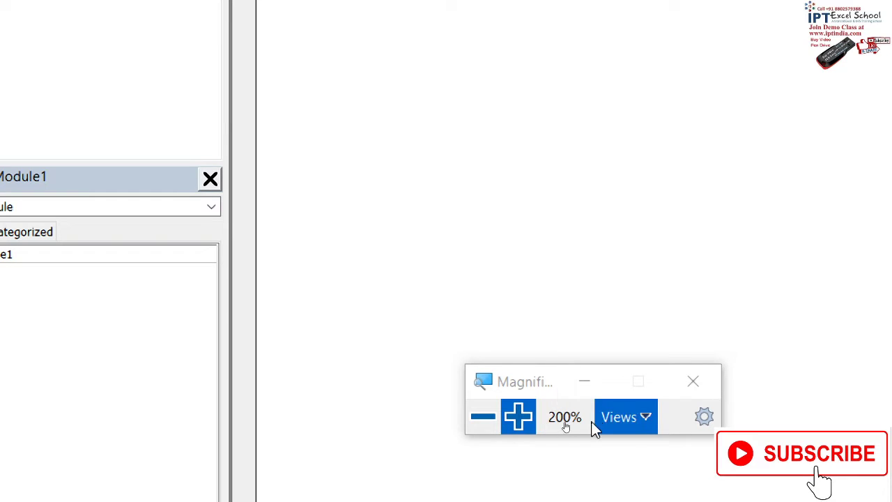
pyautogui.click(636, 423)
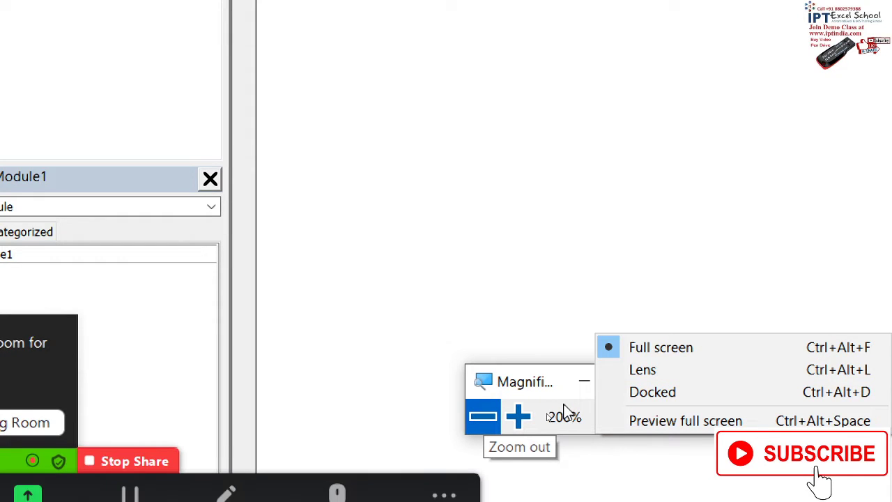
pyautogui.click(563, 416)
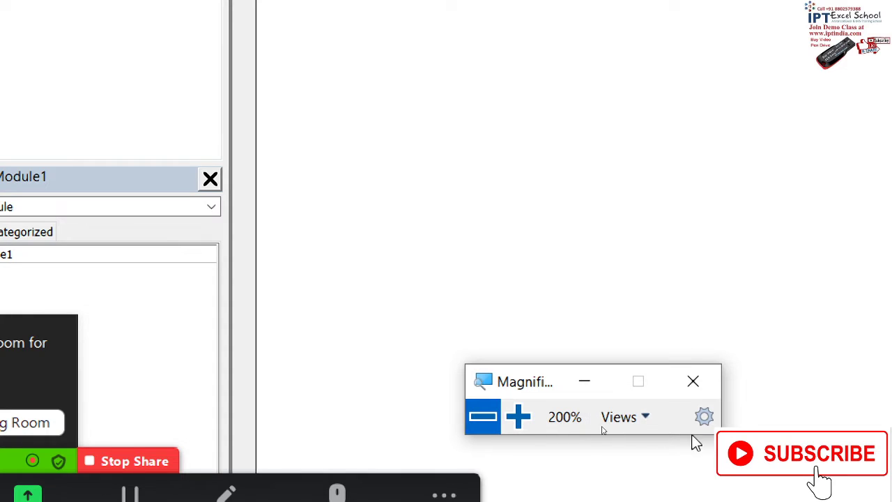
pyautogui.click(534, 424)
pyautogui.click(472, 418)
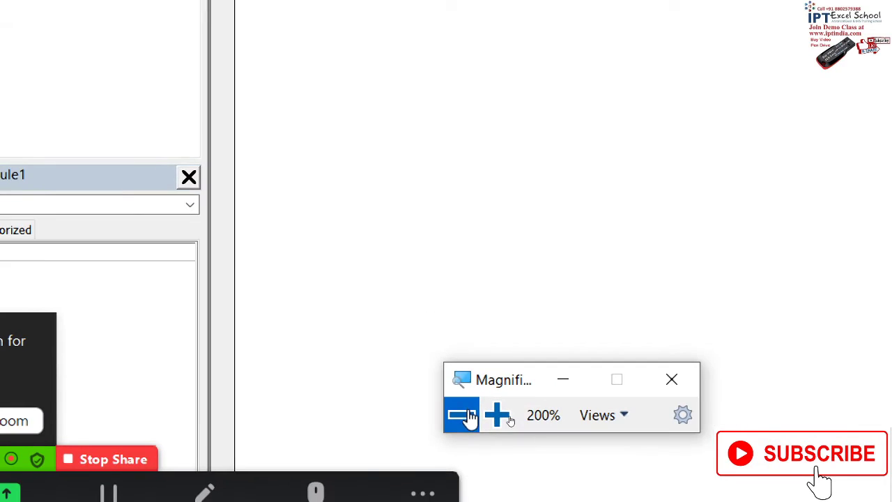
pyautogui.click(472, 418)
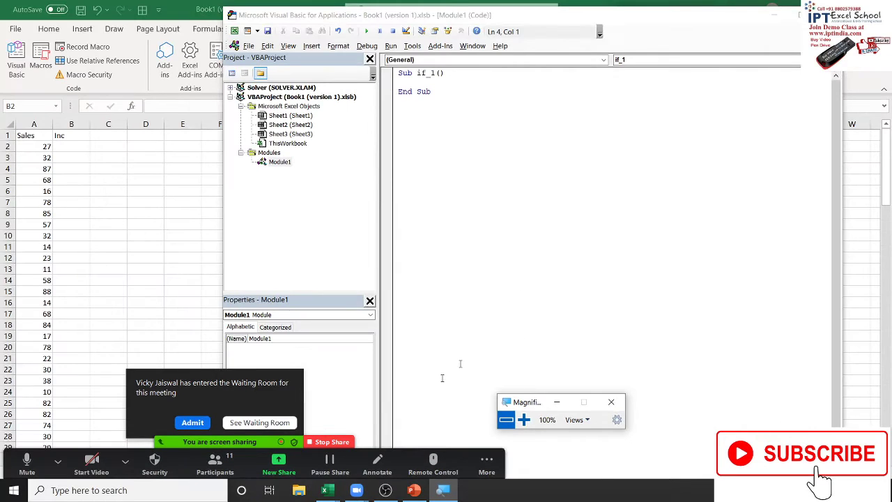
# Admit the waiting Zoom participant, minimize the participants list, and magnify the screen to 200%
pyautogui.click(196, 423)
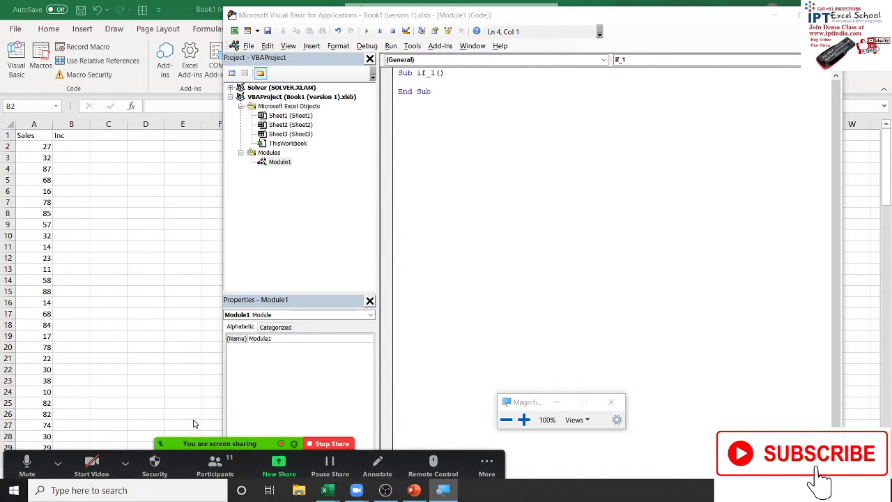
pyautogui.click(210, 468)
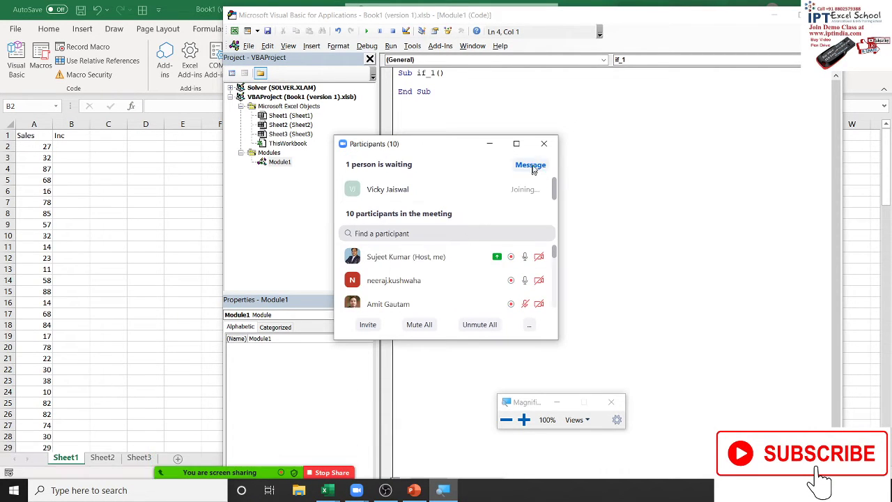
pyautogui.click(490, 144)
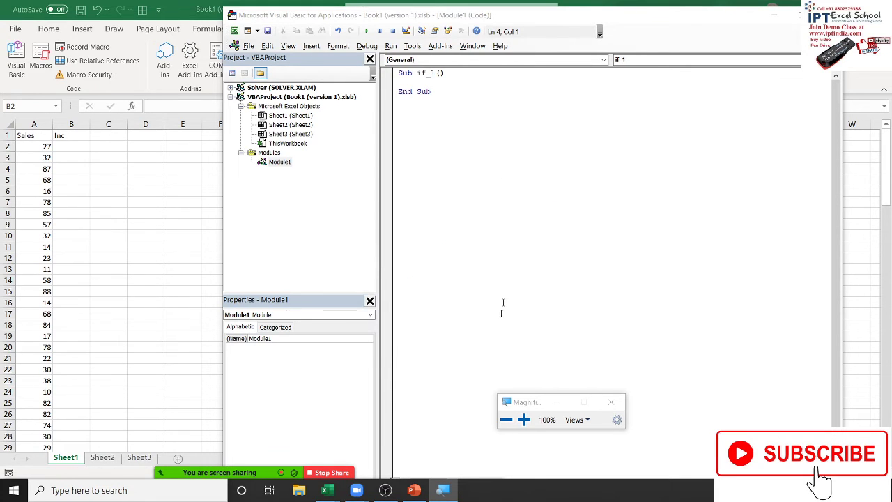
pyautogui.click(524, 419)
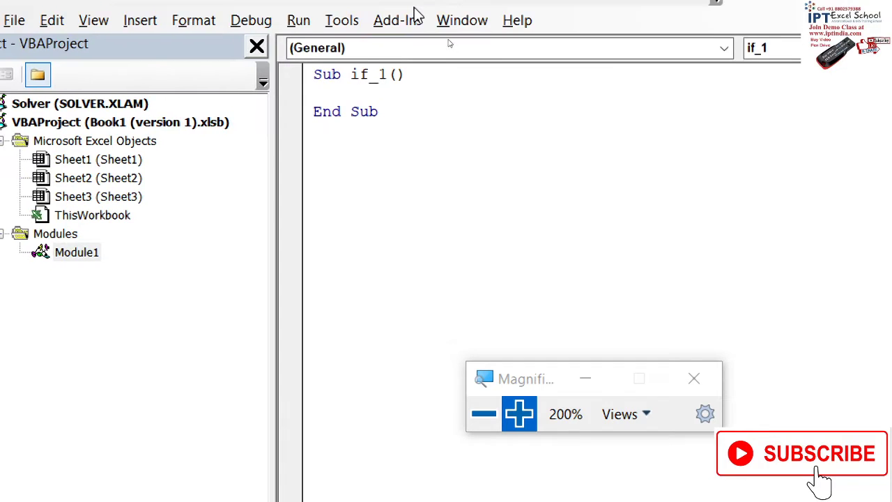
# Inside Sub if_1, write If Range("A2").Value > 50 Then Range("C2").Value = "OK"
pyautogui.click(342, 95)
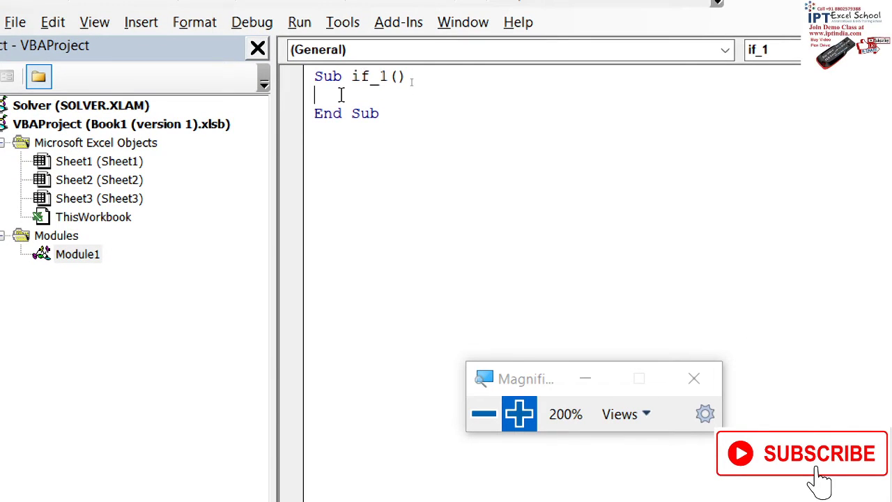
pyautogui.press('Return')
pyautogui.press('Return')
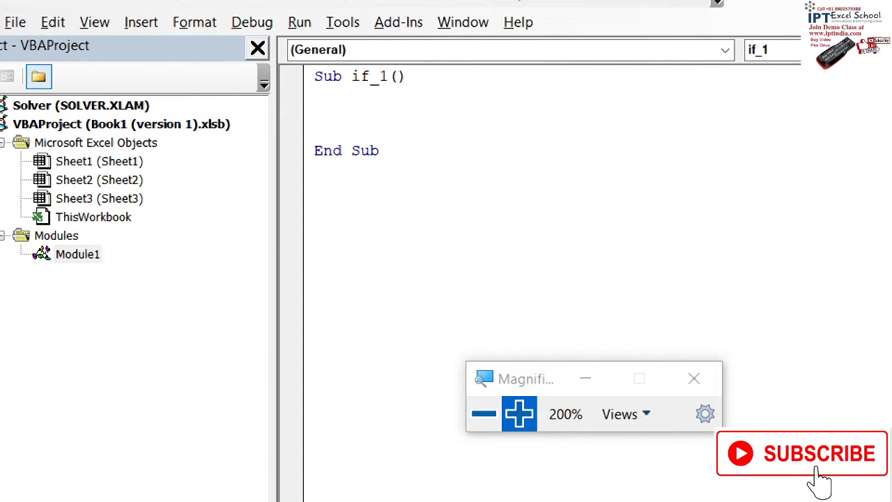
pyautogui.press('Return')
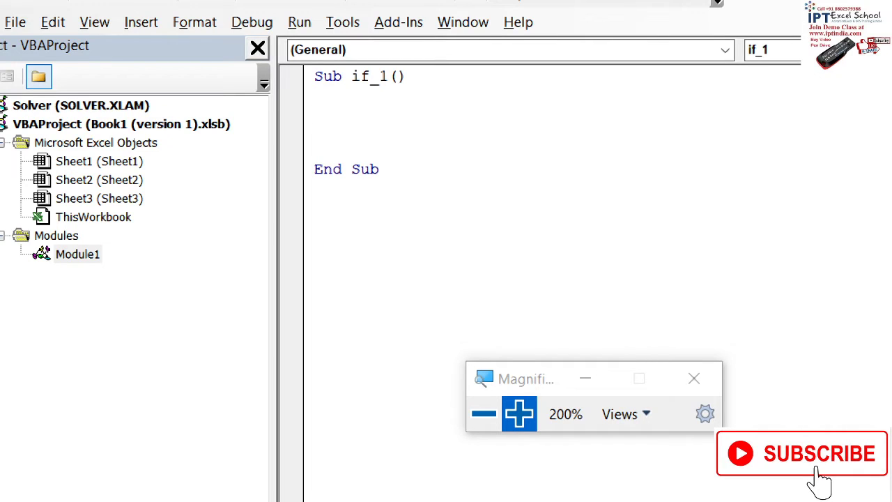
pyautogui.write('ifra')
pyautogui.write('nge(')
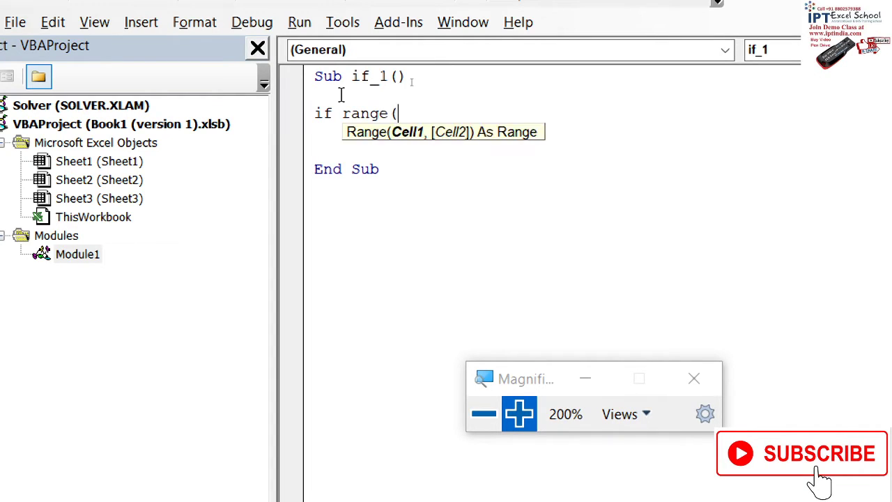
pyautogui.write('"A2')
pyautogui.write(').v')
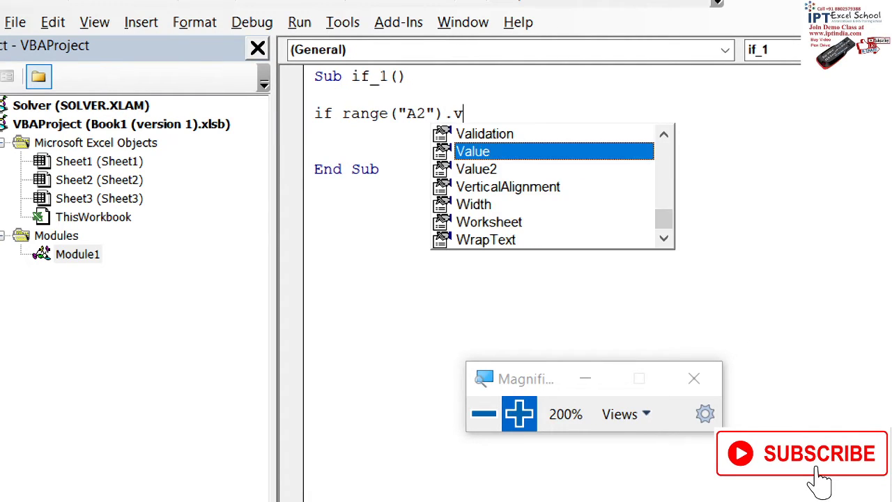
pyautogui.press('Tab')
pyautogui.write('>')
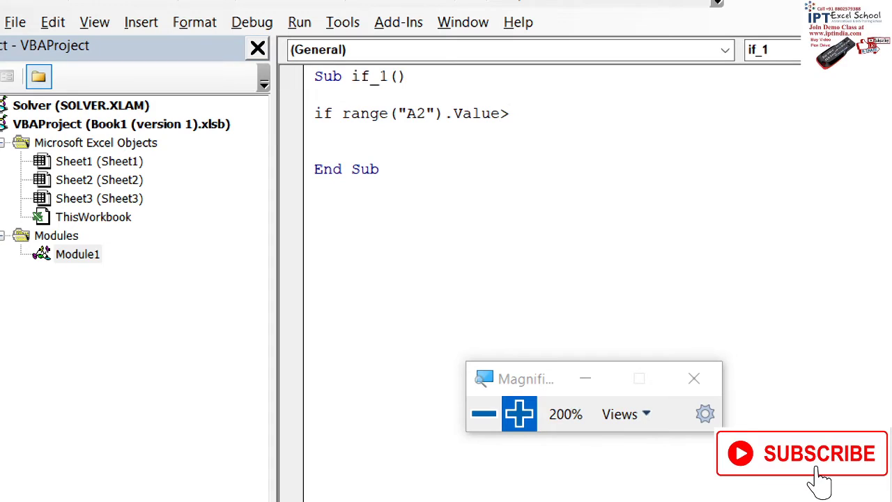
pyautogui.write('50 then ')
pyautogui.write('range')
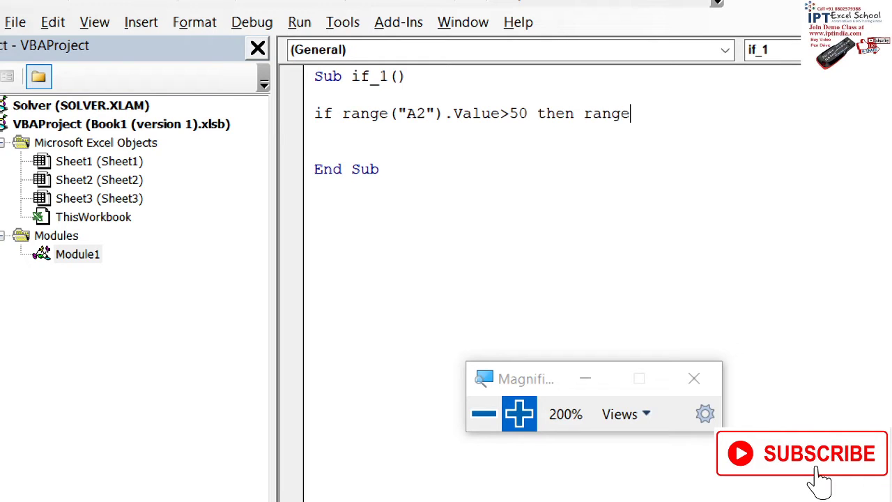
pyautogui.write('(')
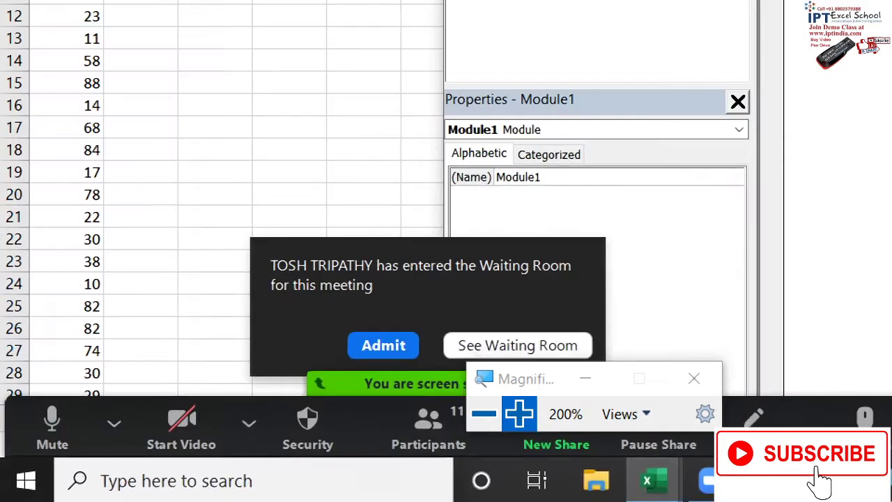
pyautogui.write('C')
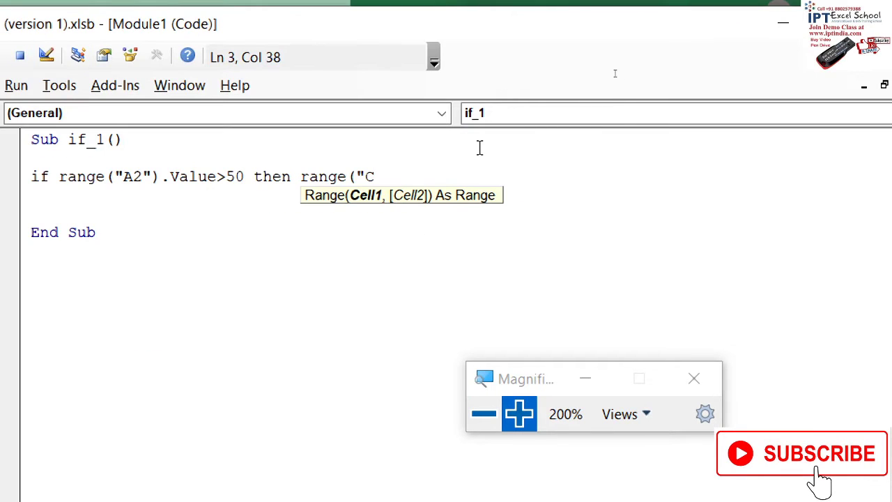
pyautogui.write('2')
pyautogui.write('").')
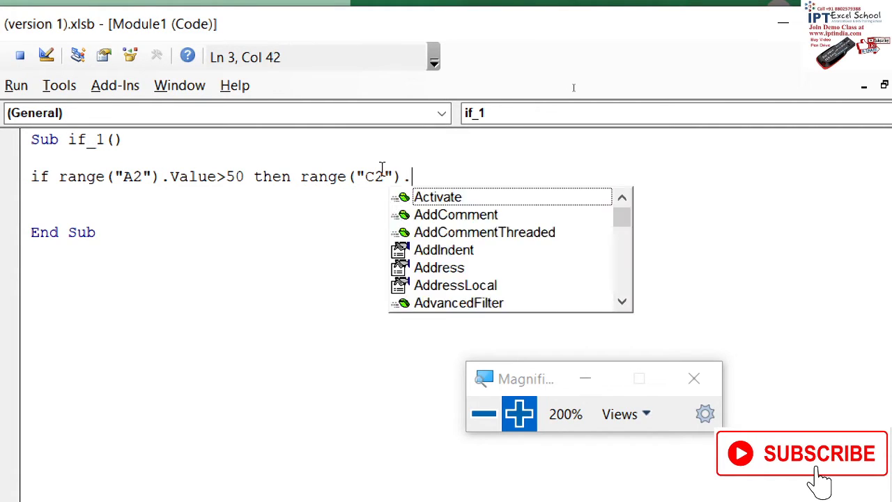
pyautogui.write('value')
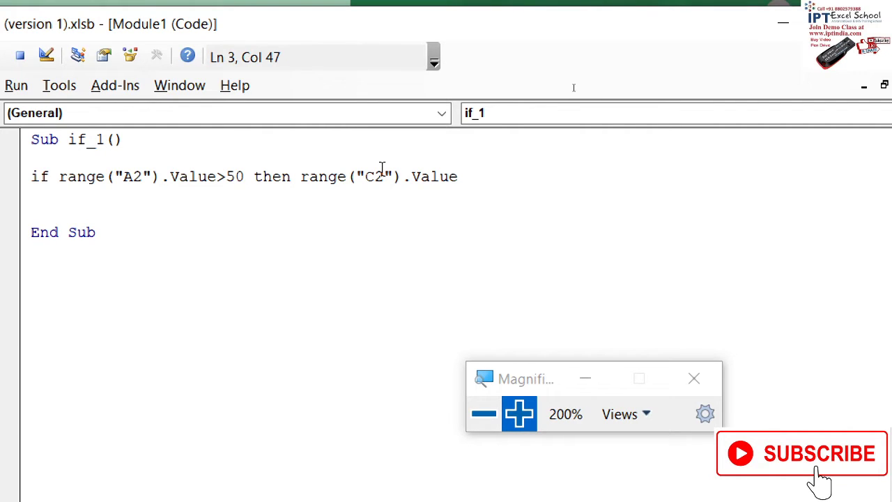
pyautogui.write('="OK')
pyautogui.write(':')
pyautogui.press('BackSpace')
pyautogui.write('"')
pyautogui.press('Return')
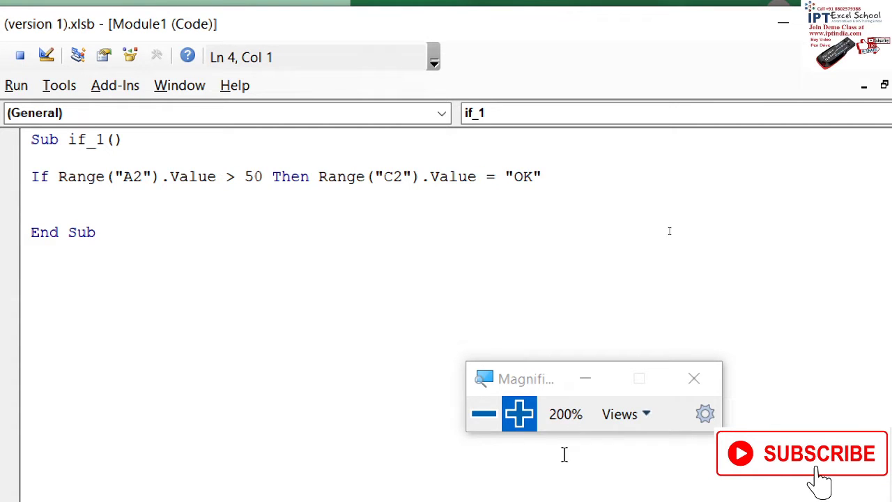
pyautogui.click(488, 417)
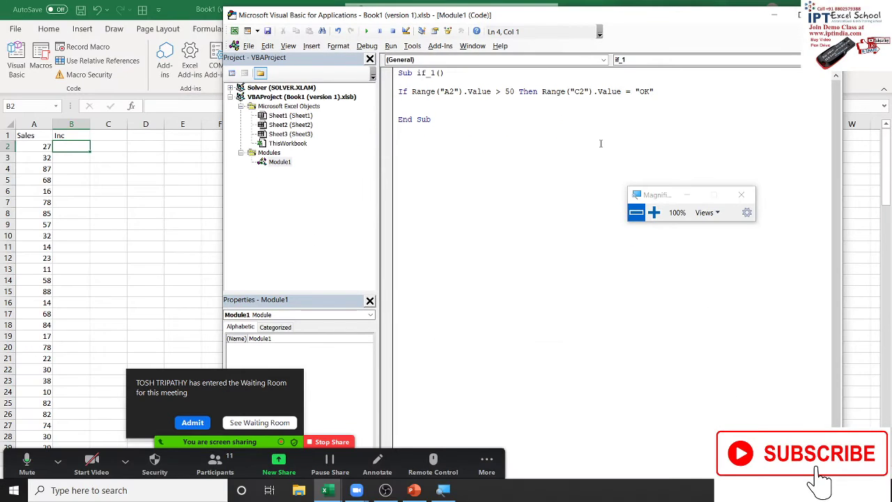
# Admit the waiting Zoom participant and return to the body of the if_1 macro
pyautogui.click(192, 422)
pyautogui.click(423, 112)
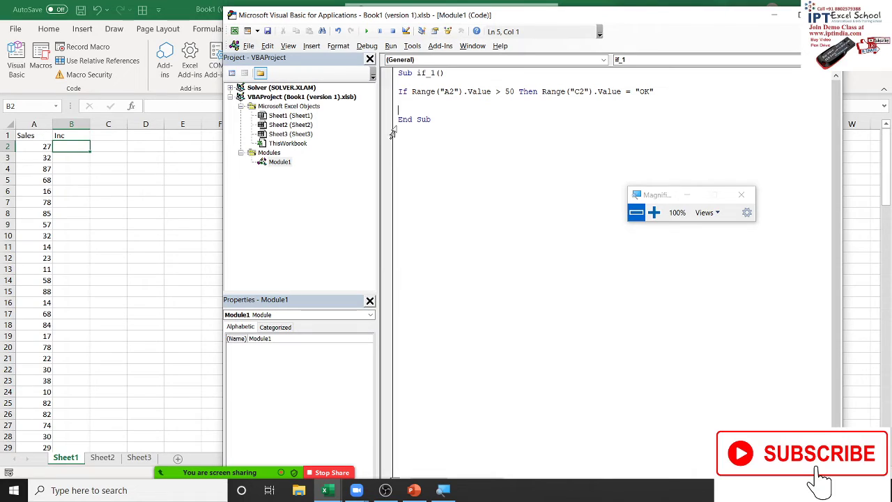
pyautogui.click(413, 98)
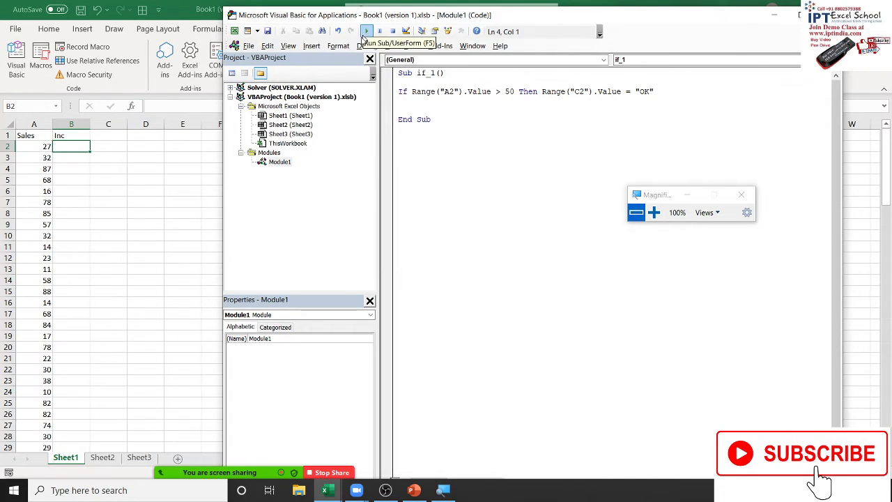
# Change A2's Sales value to 60 and run the if_1 macro
pyautogui.click(28, 150)
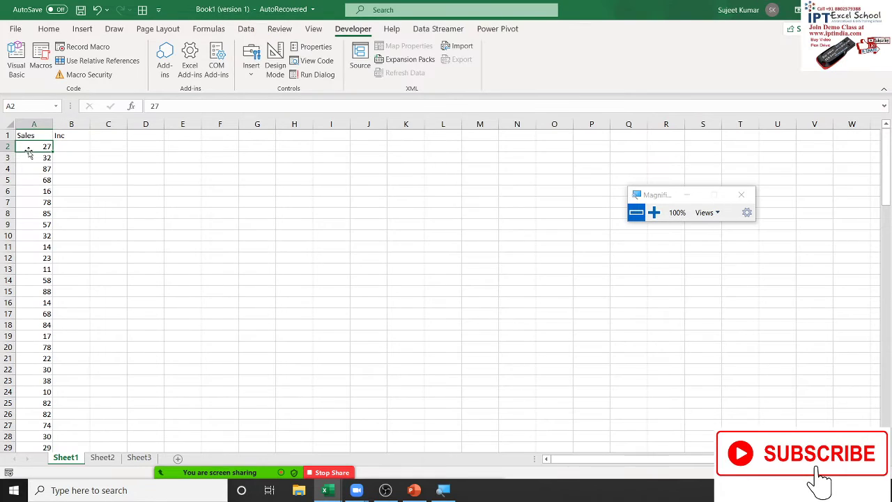
pyautogui.write('60')
pyautogui.press('Return')
pyautogui.hotkey('alt', 'F11')
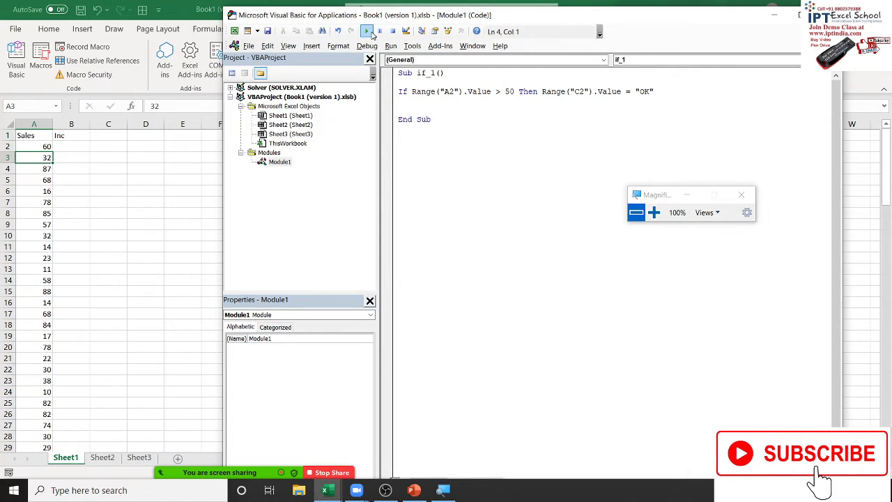
pyautogui.click(366, 30)
pyautogui.click(583, 91)
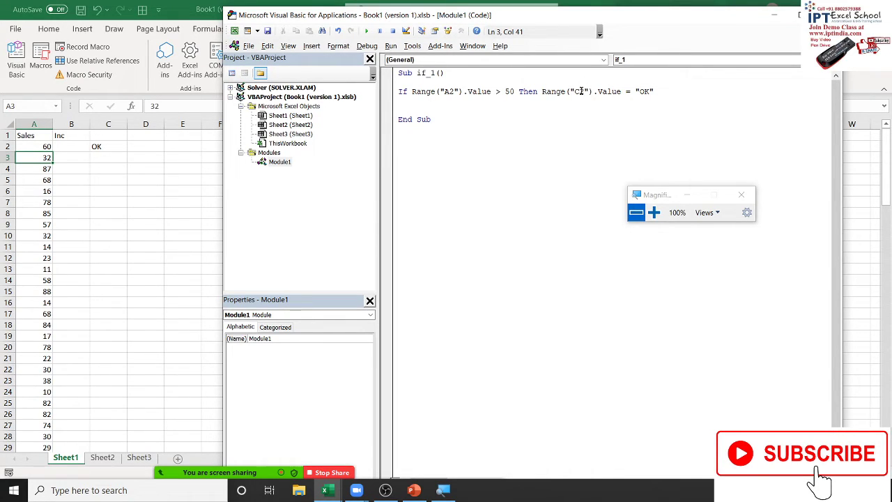
# Retarget the If line from C2 to B2 and run the macro again
pyautogui.press('BackSpace')
pyautogui.write('B')
pyautogui.click(547, 100)
pyautogui.click(366, 30)
# Wrap the If line in a For i = 1 To 114 … Next i loop
pyautogui.click(414, 107)
pyautogui.press('Down')
pyautogui.press('Down')
pyautogui.press('Return')
pyautogui.press('Return')
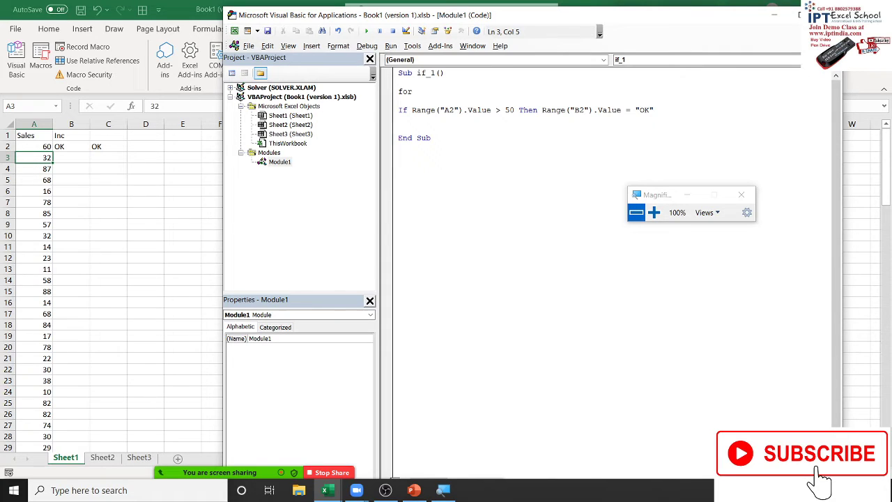
pyautogui.write('i = ')
pyautogui.write('1 to ')
pyautogui.write('114')
pyautogui.press('Return')
pyautogui.write('nex')
pyautogui.write('i')
pyautogui.press('Up')
pyautogui.press('Up')
pyautogui.hotkey('shift', 'Down')
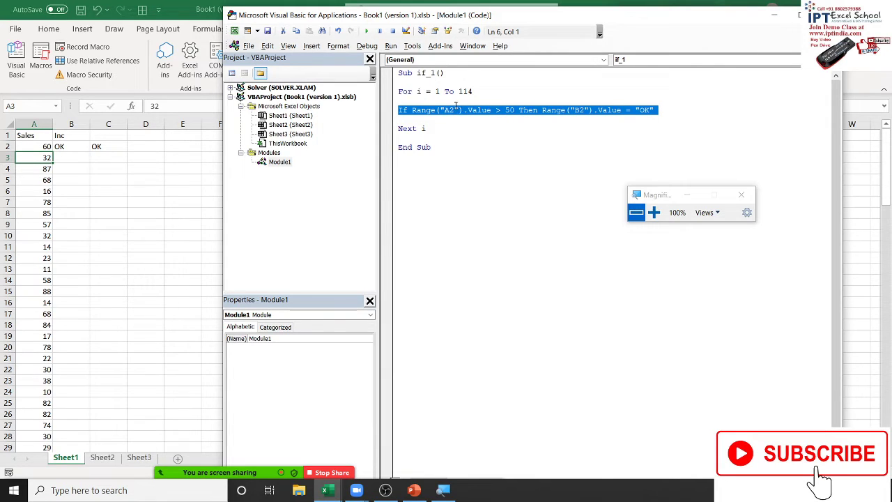
# Change the If line's references from A2 and B2 to "A" & i and "B" & i
pyautogui.doubleClick(418, 92)
pyautogui.click(454, 110)
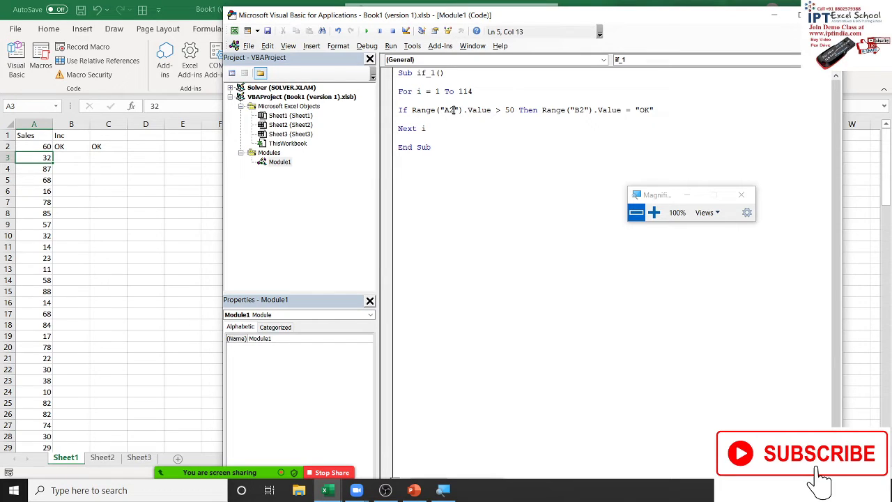
pyautogui.press('BackSpace')
pyautogui.press('Right')
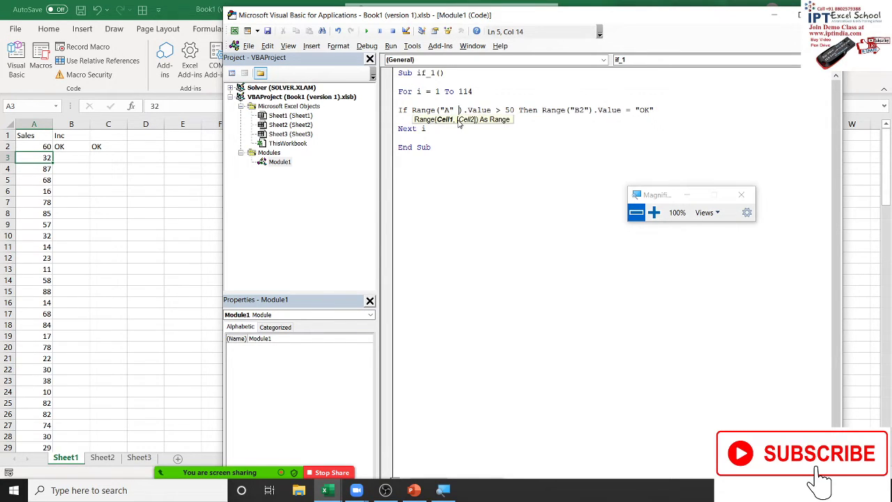
pyautogui.write('& ')
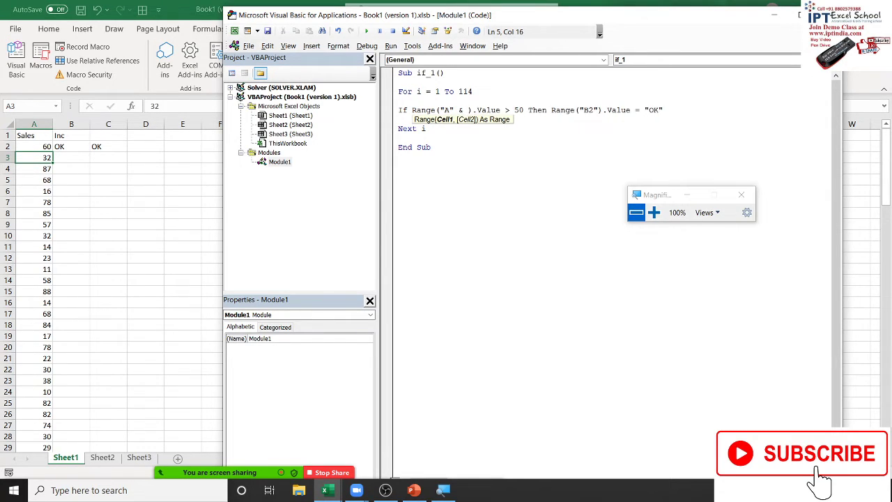
pyautogui.write('i')
pyautogui.click(591, 110)
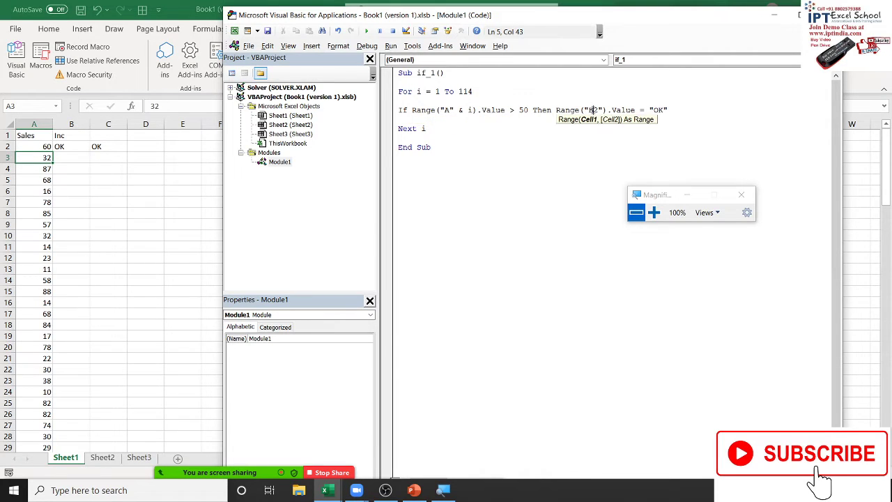
pyautogui.press('Delete')
pyautogui.press('Right')
pyautogui.write('& i')
pyautogui.click(530, 147)
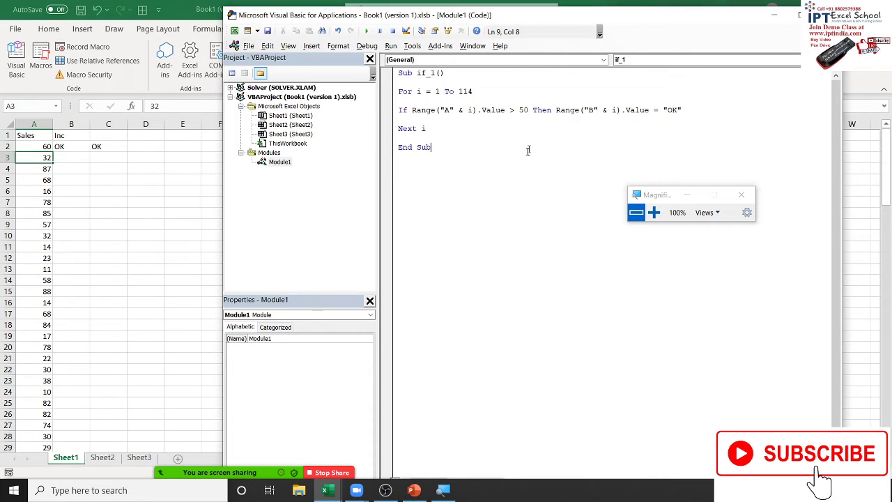
# Look through the Debug menu for the step-by-step command, then dismiss it
pyautogui.click(486, 127)
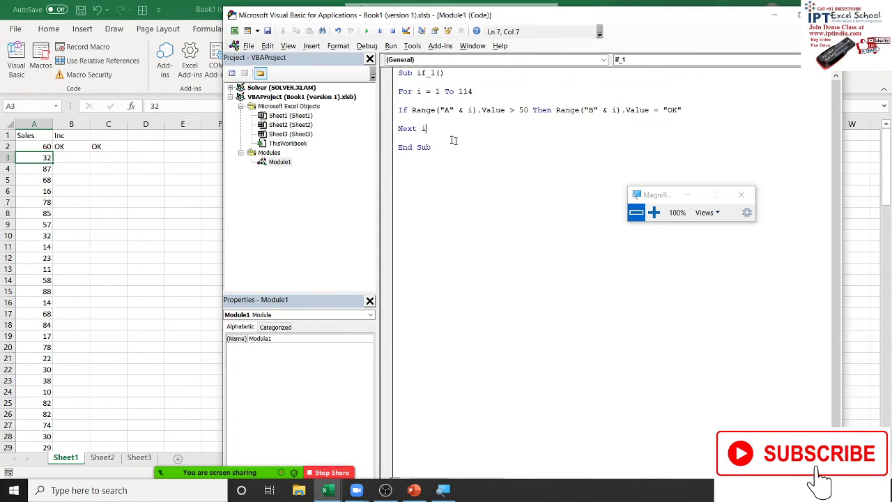
pyautogui.click(405, 110)
pyautogui.click(338, 45)
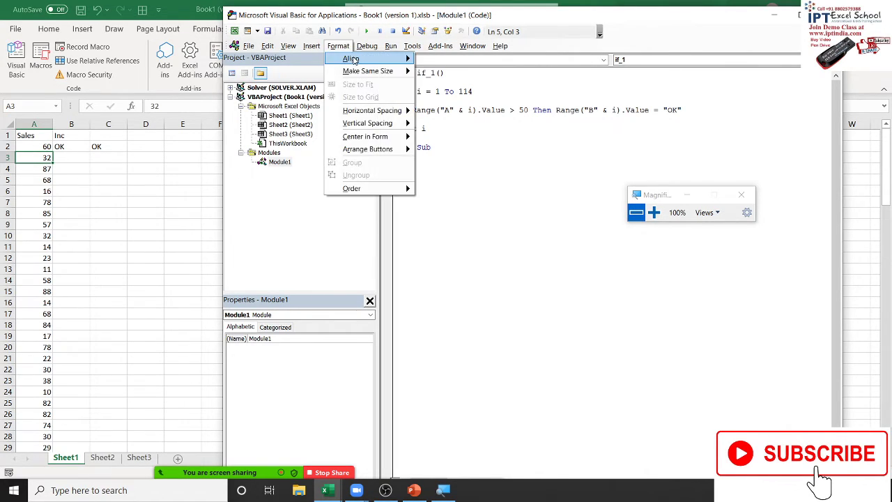
pyautogui.moveTo(354, 60)
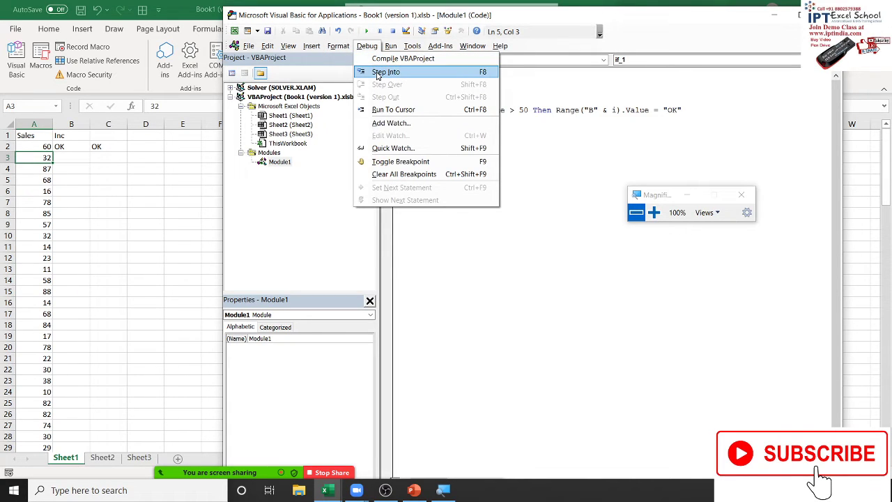
pyautogui.click(517, 104)
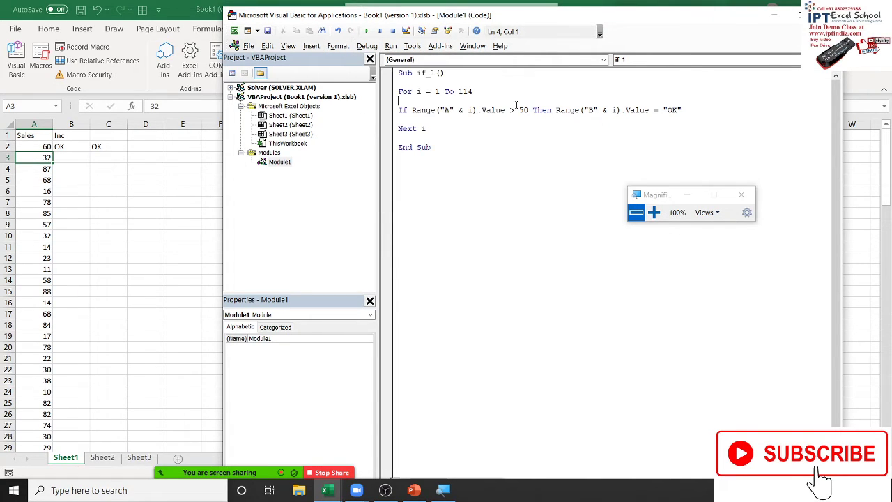
# Start stepping through if_1 with F8, advancing past the For line to the If test
pyautogui.press('F8')
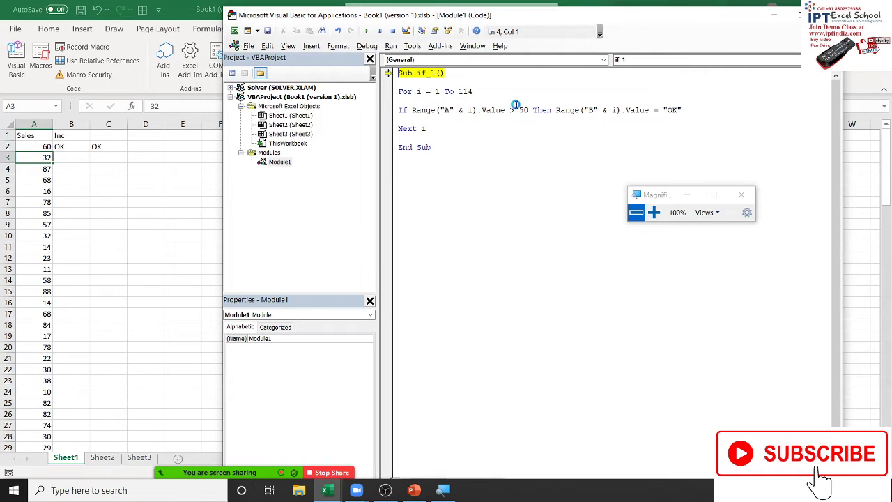
pyautogui.press('F8')
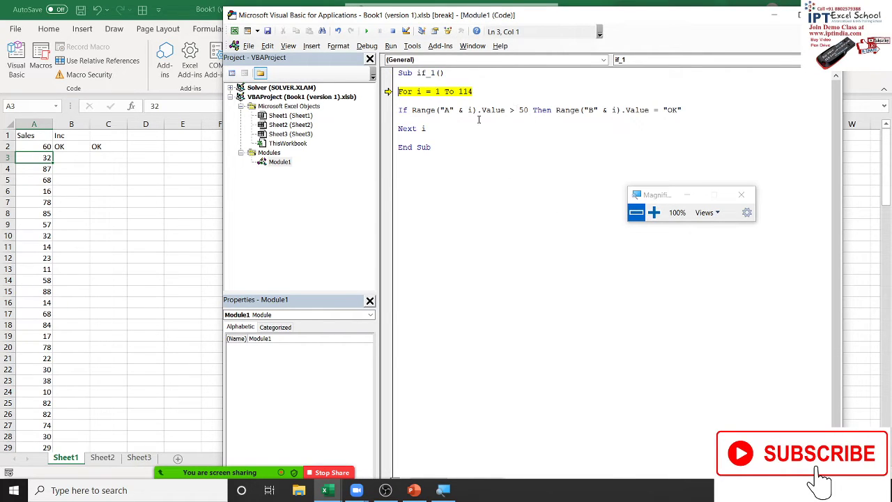
pyautogui.press('F8')
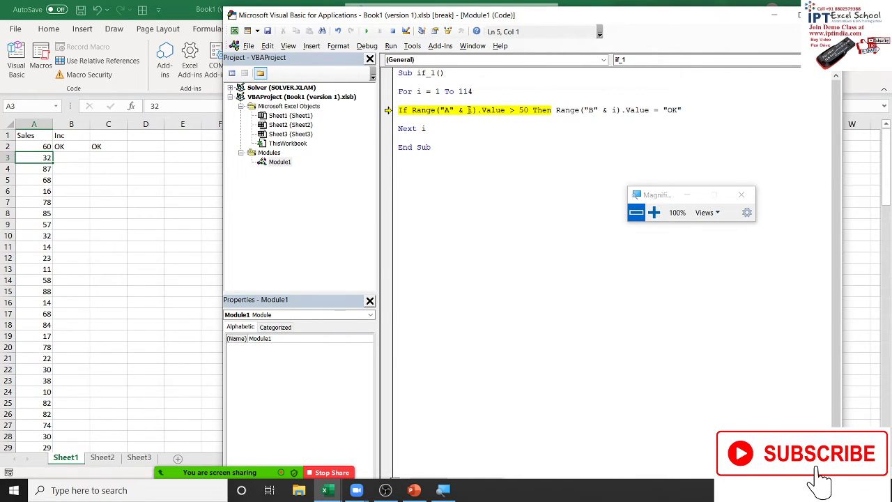
pyautogui.moveTo(469, 110)
# Step through the Then clause and Next i back to the If test, then admit a meeting participant
pyautogui.press('F8')
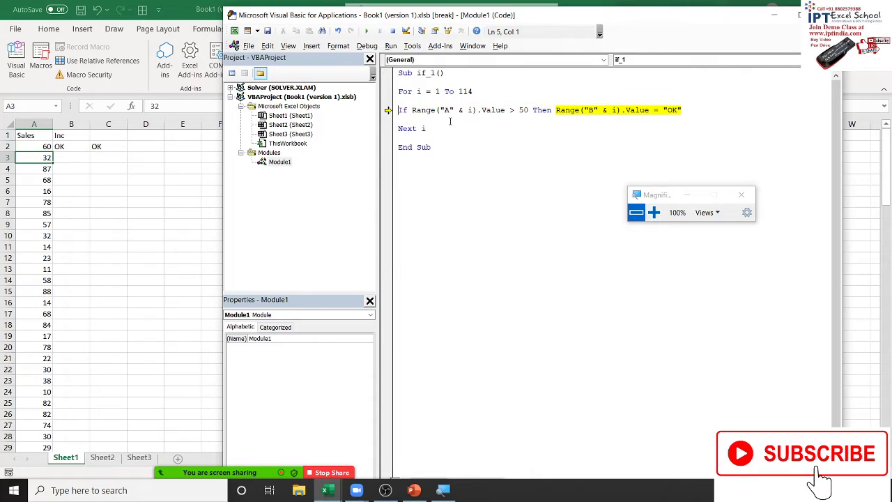
pyautogui.press('F8')
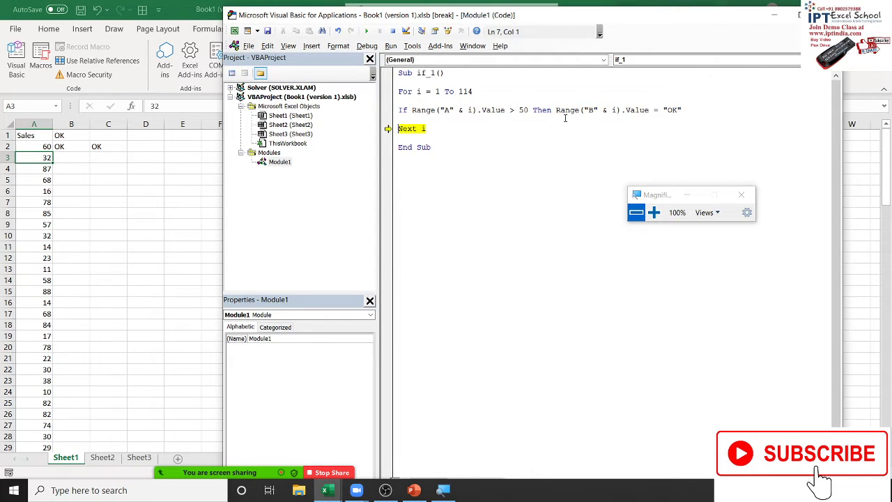
pyautogui.press('F8')
pyautogui.moveTo(419, 91)
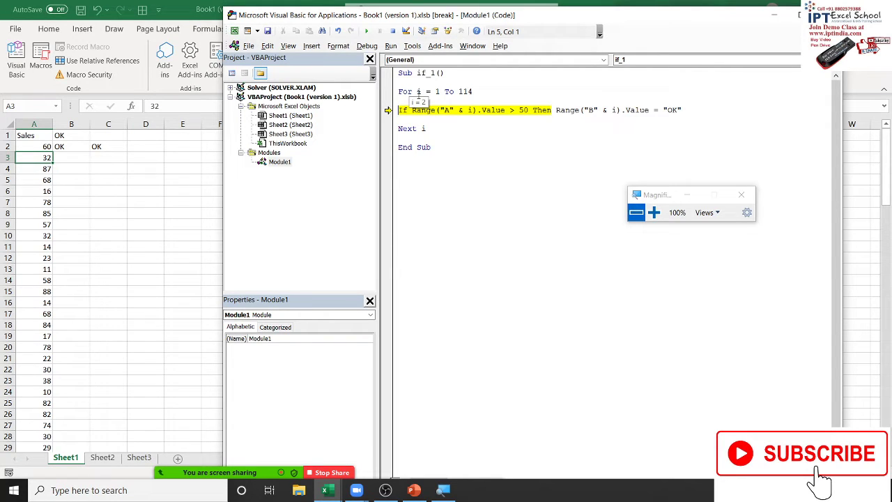
pyautogui.moveTo(221, 434)
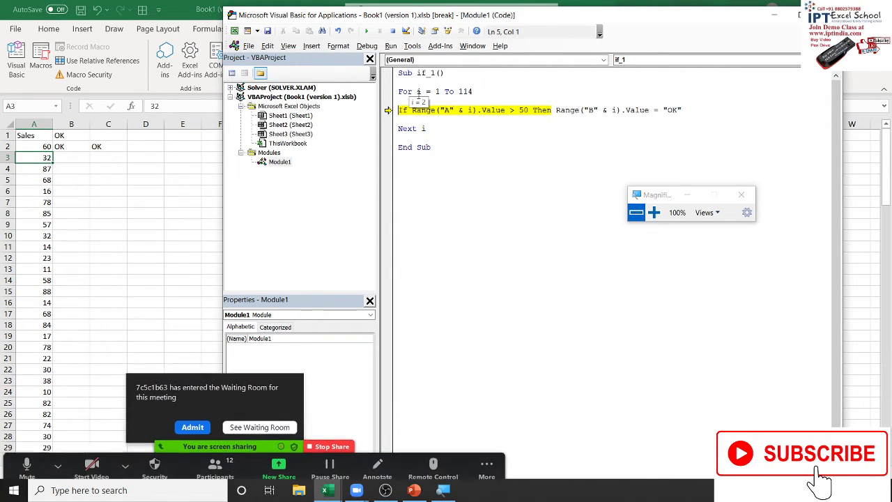
pyautogui.click(206, 423)
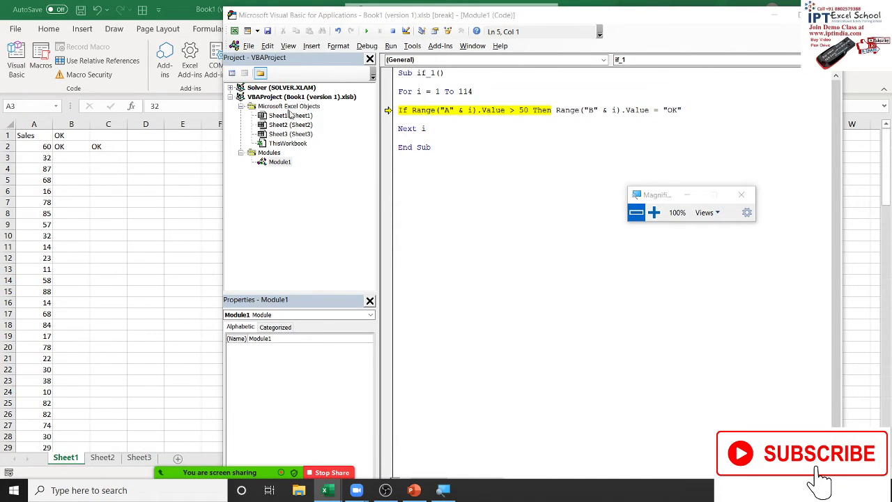
# Try a +1 row offset on the column A reference, then undo it back to "A" & i
pyautogui.click(473, 110)
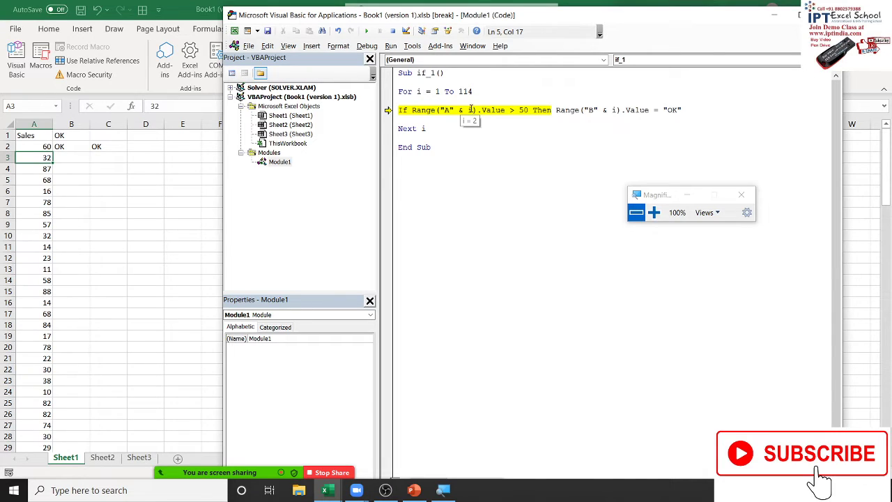
pyautogui.write('+2')
pyautogui.press('BackSpace')
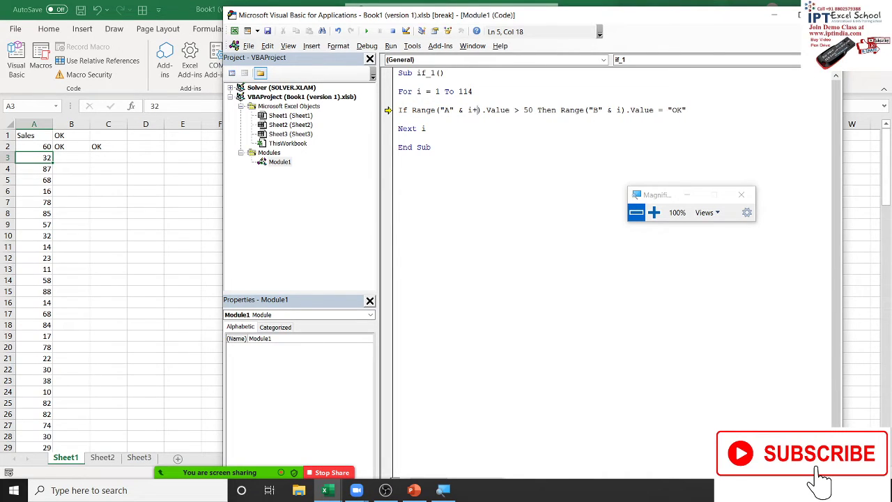
pyautogui.write('1')
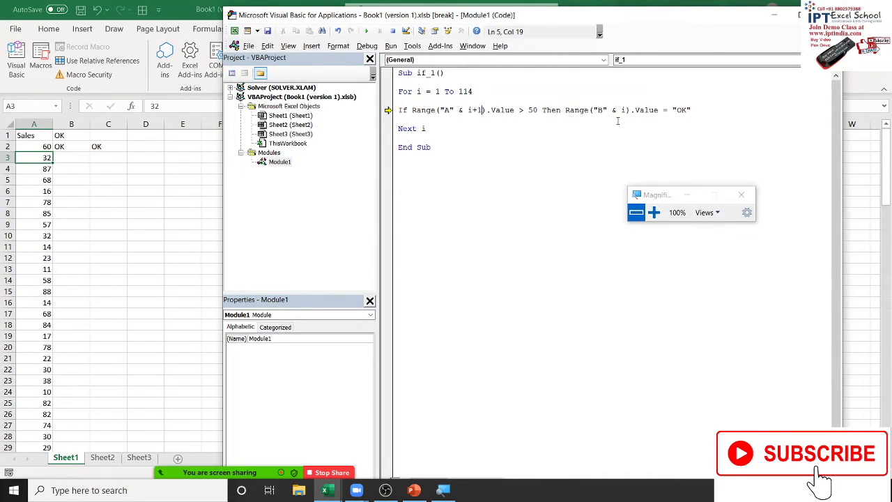
pyautogui.write('+1')
pyautogui.click(606, 120)
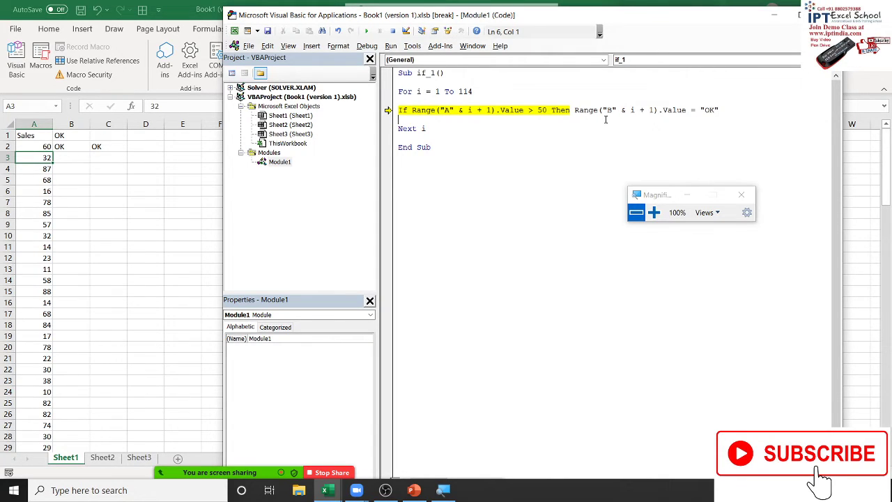
pyautogui.hotkey('ctrl', 'z')
pyautogui.hotkey('ctrl', 'z')
pyautogui.hotkey('ctrl', 'z')
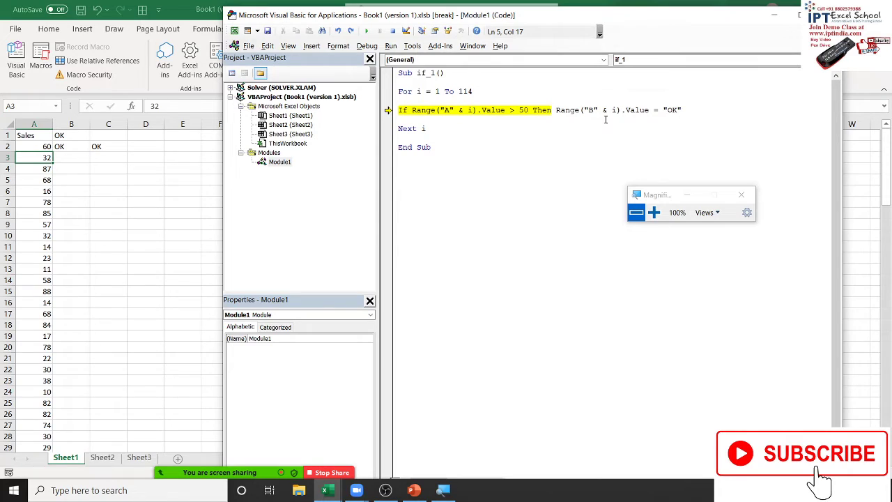
pyautogui.hotkey('ctrl', 'z')
pyautogui.write('& ')
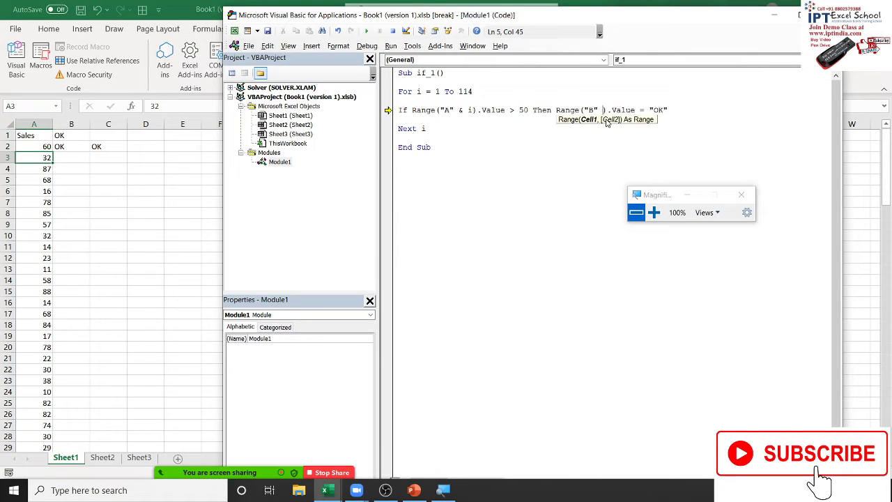
pyautogui.write('i')
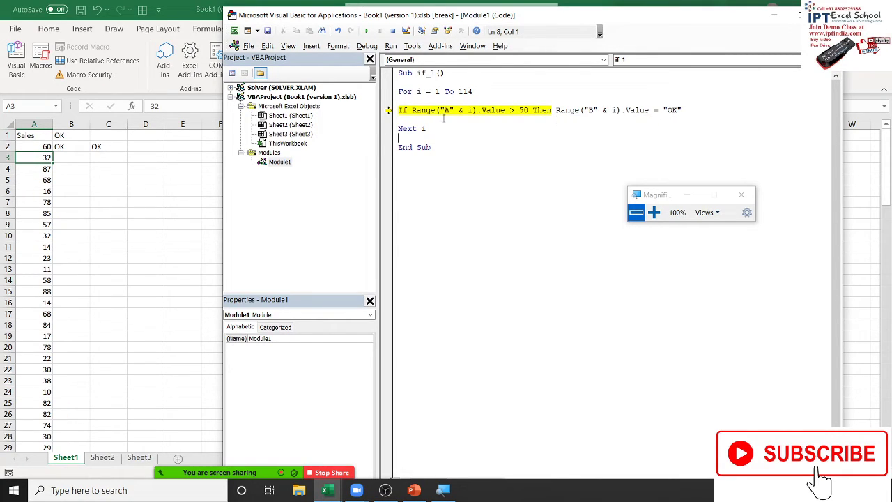
# Start the For loop at 2 and continue the macro until it finishes
pyautogui.click(440, 91)
pyautogui.click(433, 110)
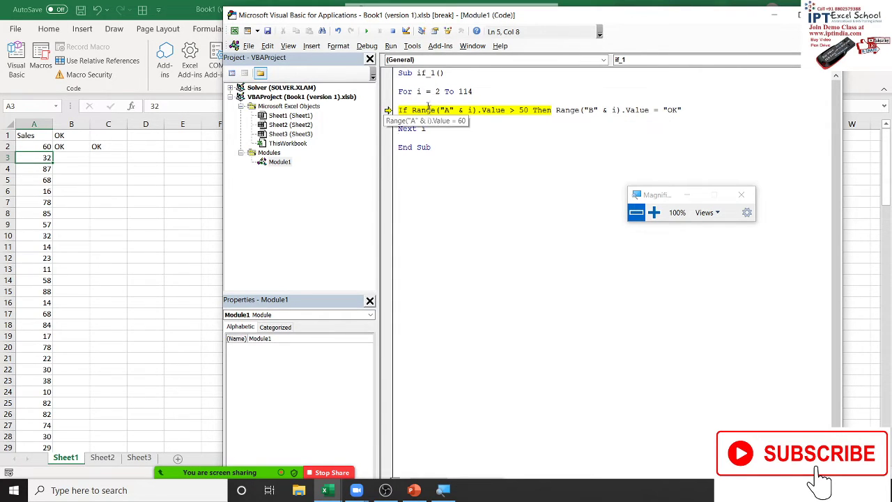
pyautogui.click(366, 32)
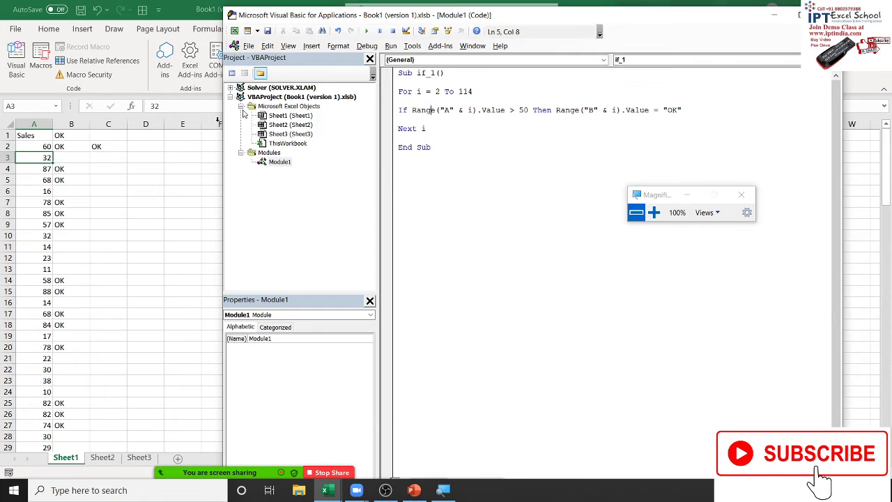
# Clear the earlier OK results from columns B and C on the worksheet
pyautogui.click(76, 191)
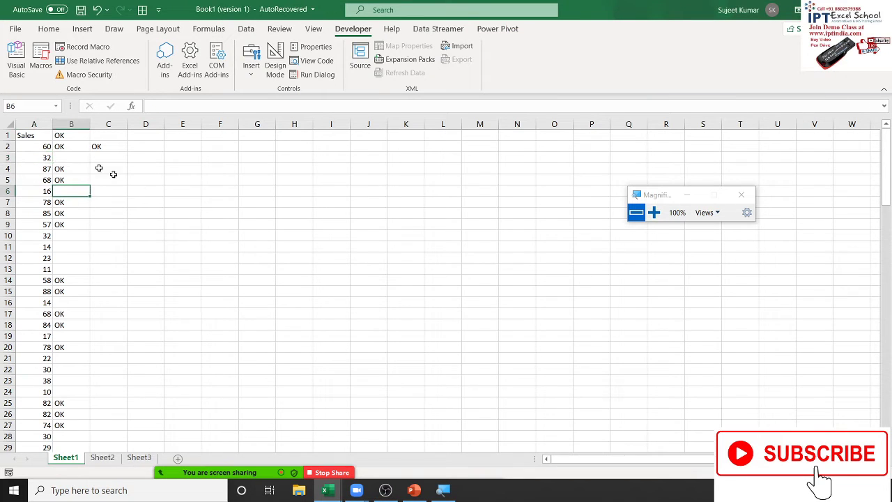
pyautogui.click(61, 135)
pyautogui.write('IN')
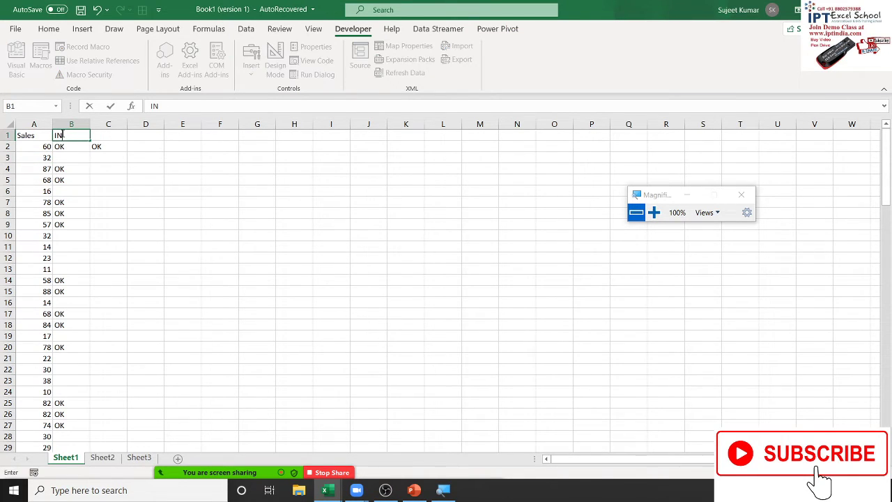
pyautogui.press('Down')
pyautogui.hotkey('shift', 'Right')
pyautogui.hotkey('shift', 'Down')
pyautogui.hotkey('shift', 'Down')
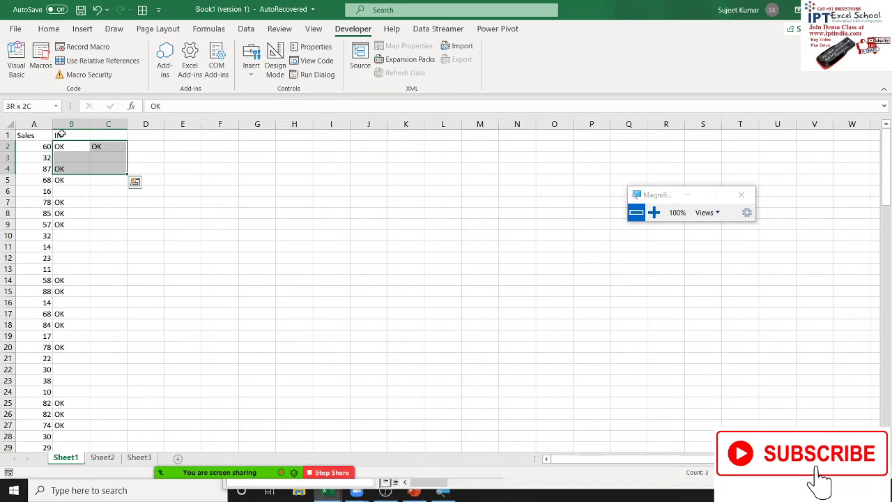
pyautogui.hotkey('shift', 'Down')
pyautogui.hotkey('shift', 'Down')
pyautogui.hotkey('shift', 'Down')
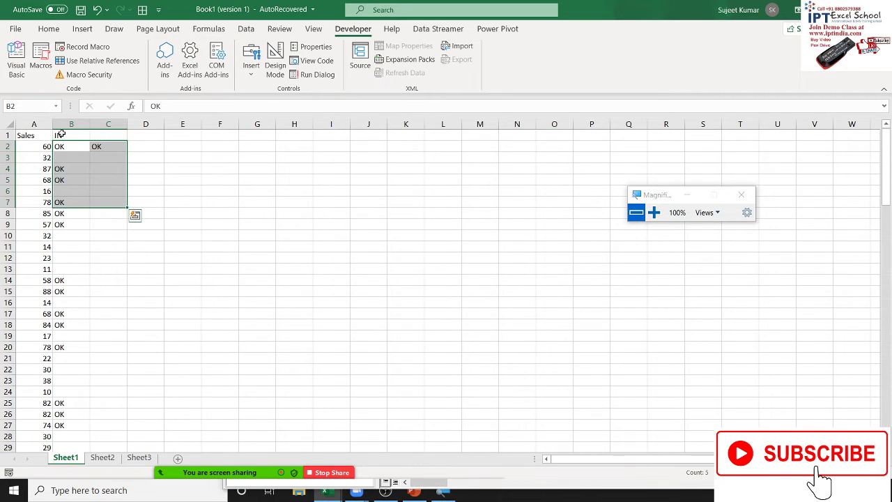
pyautogui.hotkey('ctrl', 'shift', 'm')
pyautogui.press('End')
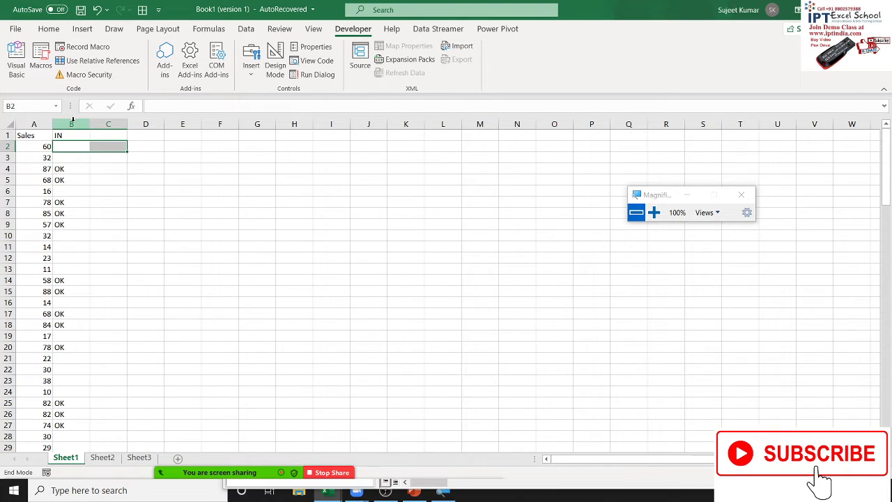
pyautogui.click(78, 123)
pyautogui.press('Delete')
# Enter the header IN in cell B1
pyautogui.press('Up')
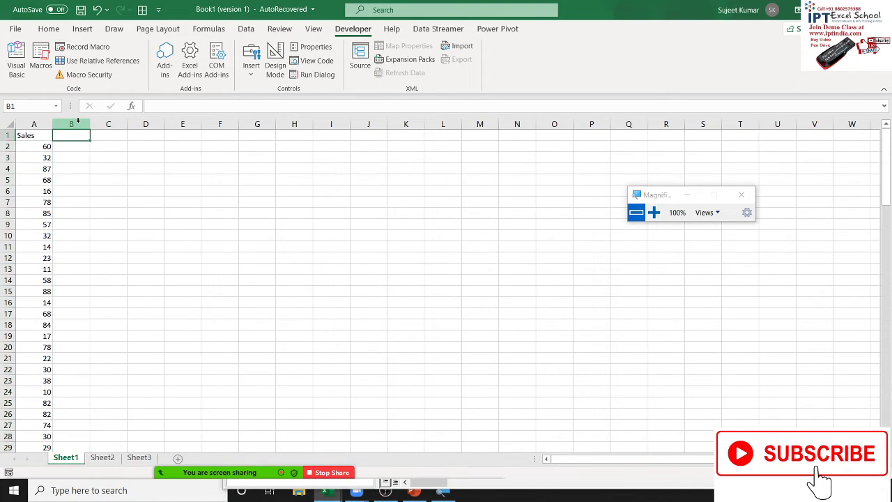
pyautogui.write('IN')
pyautogui.press('Return')
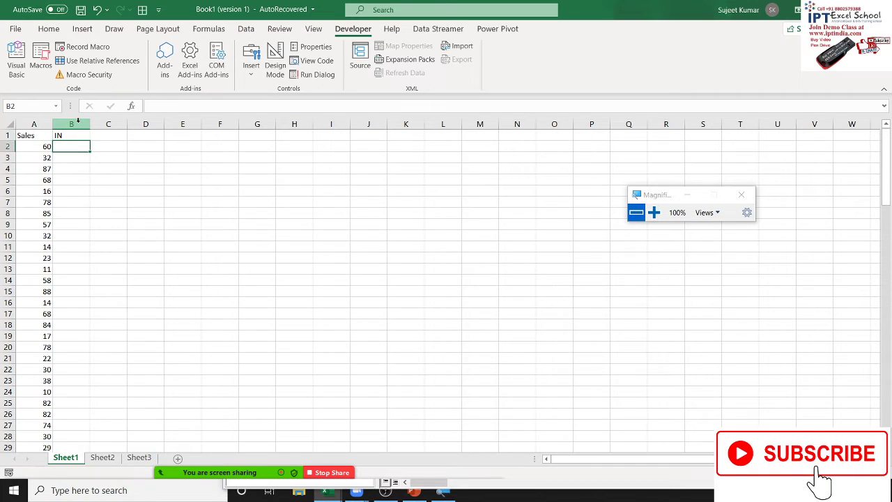
# Run if_1 from the Macros list to refill column B with OK
pyautogui.click(39, 59)
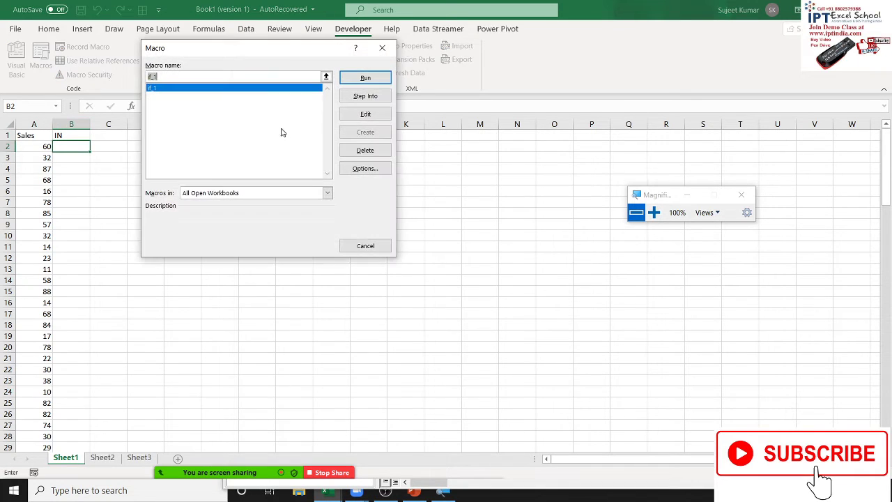
pyautogui.click(365, 77)
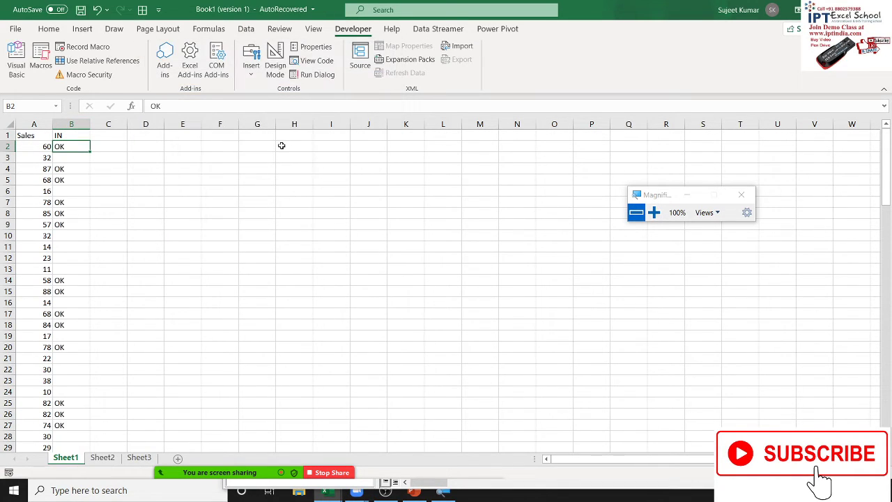
pyautogui.click(271, 150)
# Draw a Form Controls button near G2, assign it if_1, and caption it Check
pyautogui.click(251, 59)
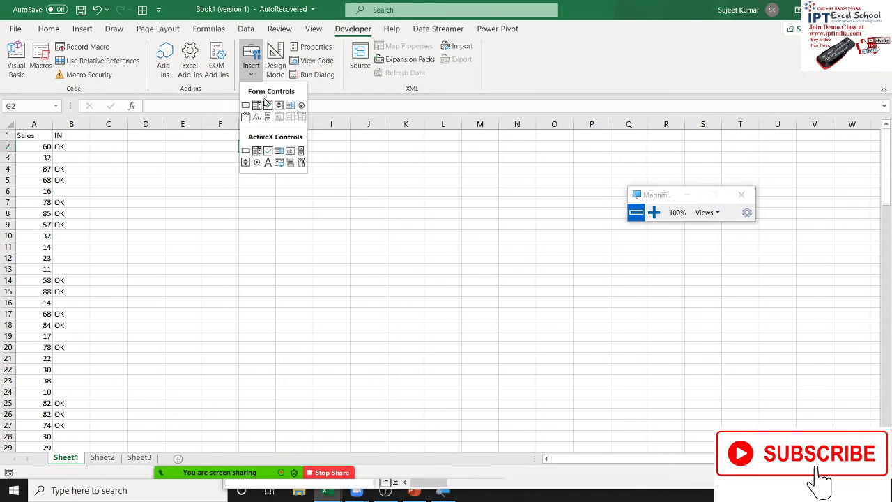
pyautogui.click(245, 104)
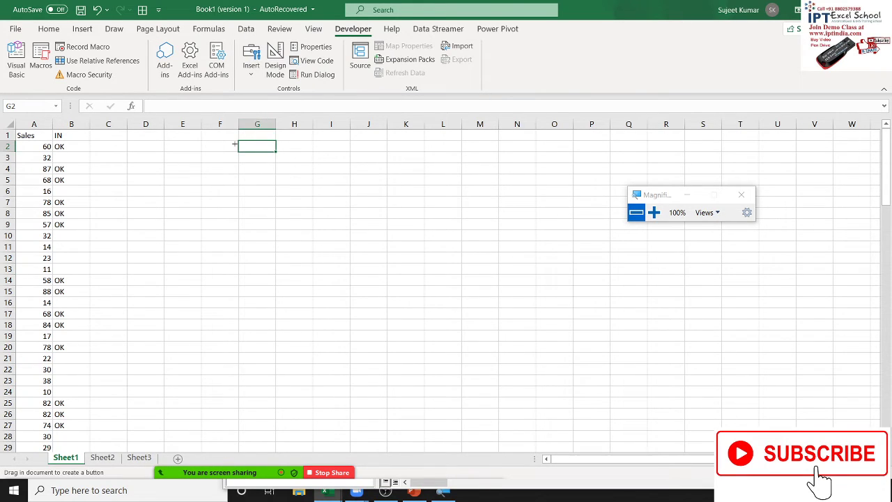
pyautogui.moveTo(235, 145)
pyautogui.mouseDown()
pyautogui.moveTo(293, 181)
pyautogui.moveTo(328, 171)
pyautogui.mouseUp()
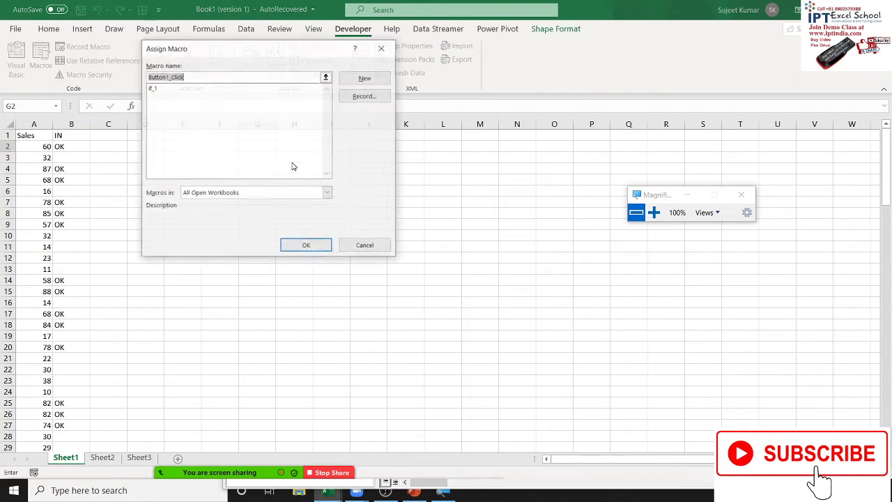
pyautogui.click(152, 88)
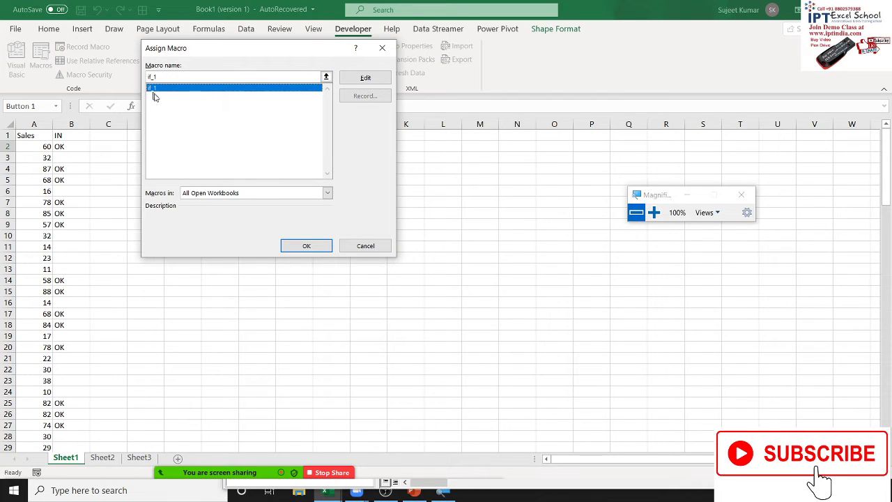
pyautogui.click(296, 247)
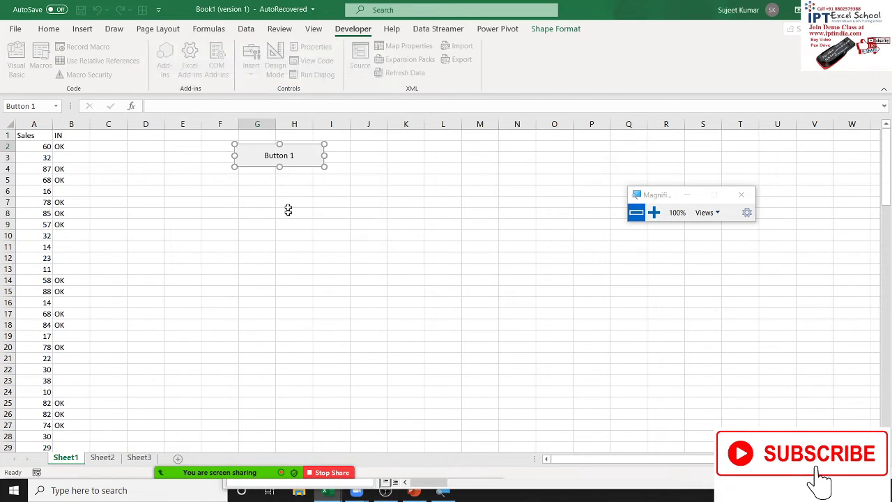
pyautogui.click(279, 155)
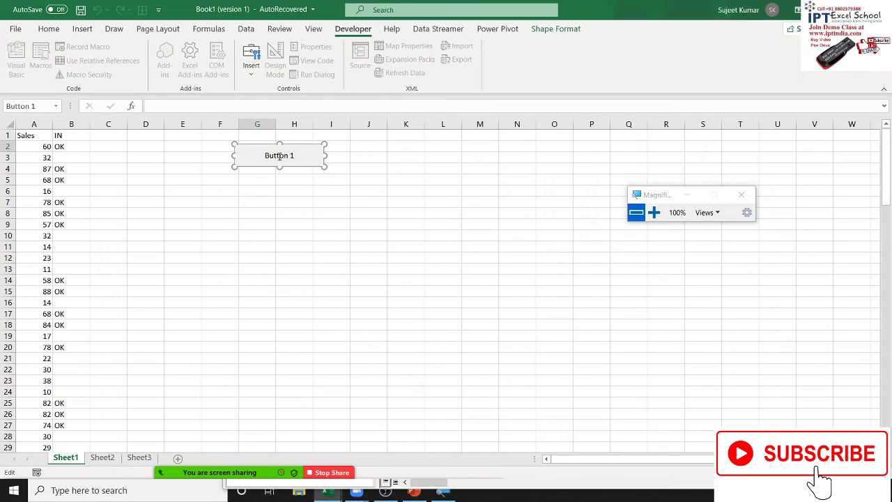
pyautogui.press('BackSpace')
pyautogui.press('BackSpace')
pyautogui.press('BackSpace')
pyautogui.press('BackSpace')
pyautogui.press('BackSpace')
pyautogui.press('BackSpace')
pyautogui.press('BackSpace')
pyautogui.press('Delete')
pyautogui.write('Chec')
pyautogui.write('k')
pyautogui.click(295, 256)
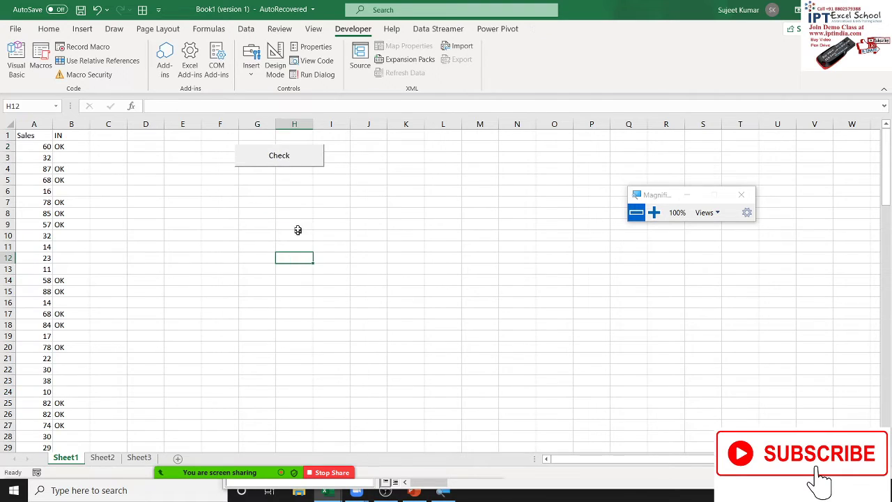
pyautogui.click(298, 163)
pyautogui.click(179, 200)
pyautogui.scroll(-3, 77, 286)
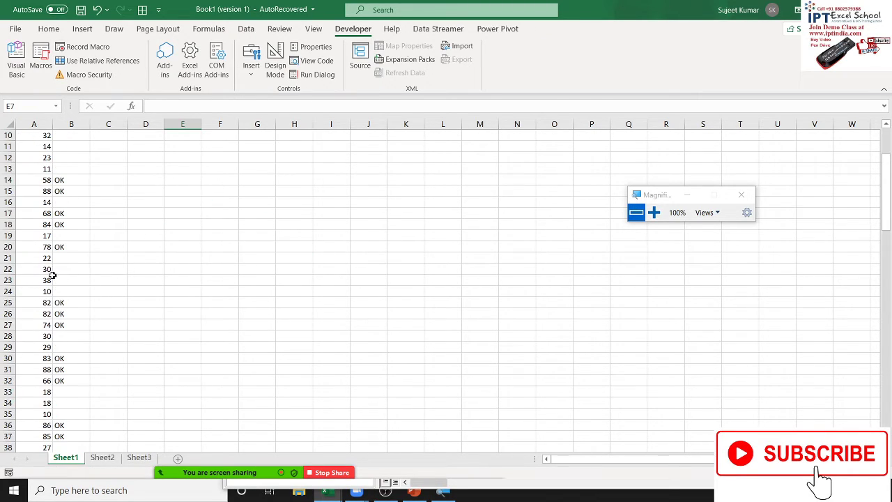
pyautogui.click(26, 279)
pyautogui.hotkey('ctrl', 'Down')
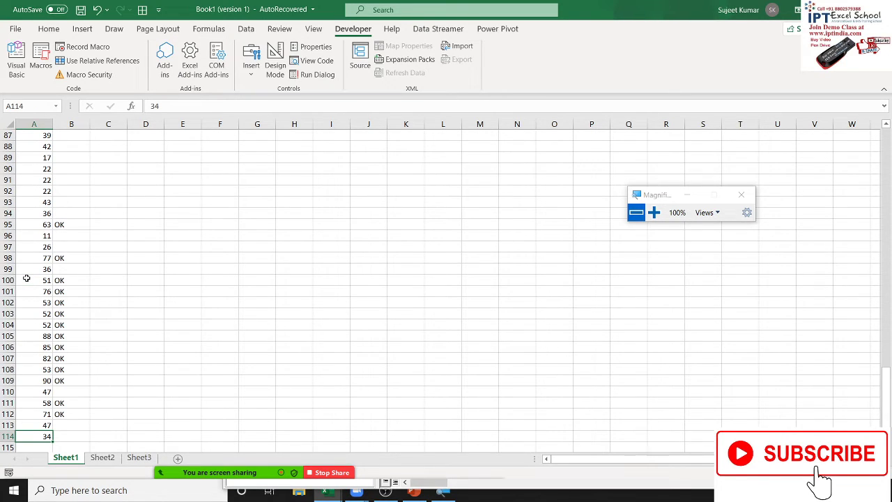
pyautogui.press('Up')
pyautogui.press('Down')
pyautogui.hotkey('ctrl', 'Up')
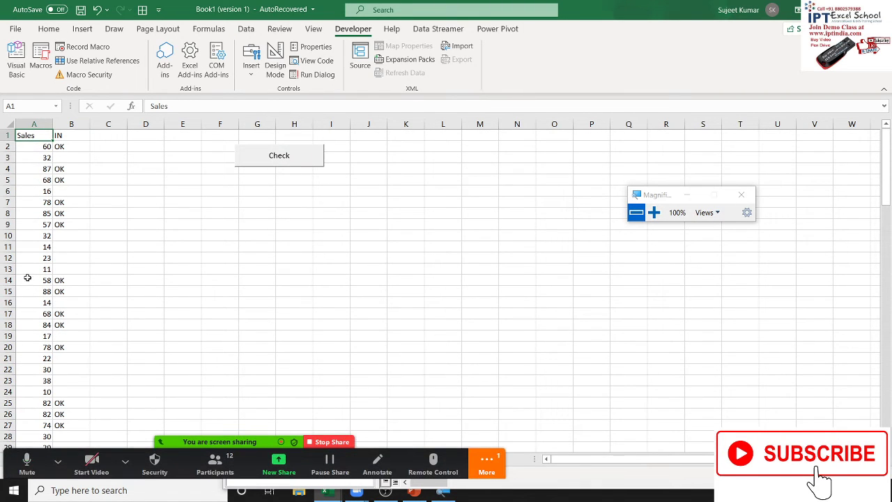
pyautogui.click(486, 464)
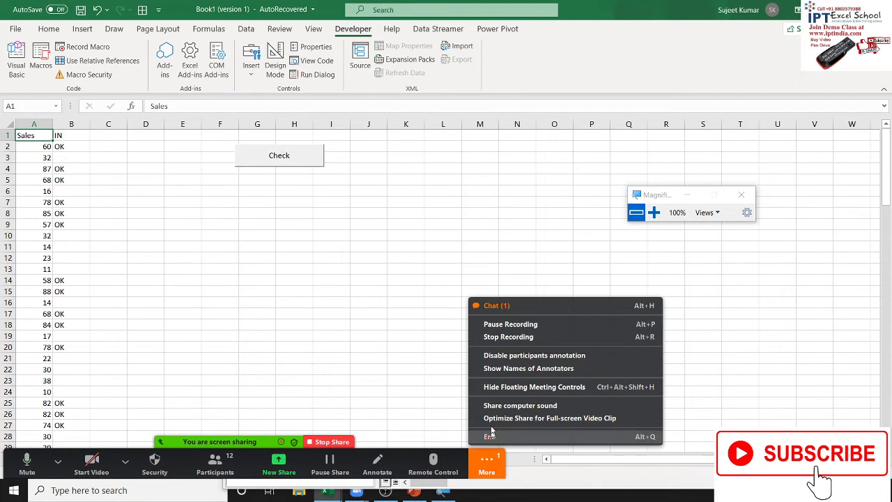
pyautogui.click(507, 309)
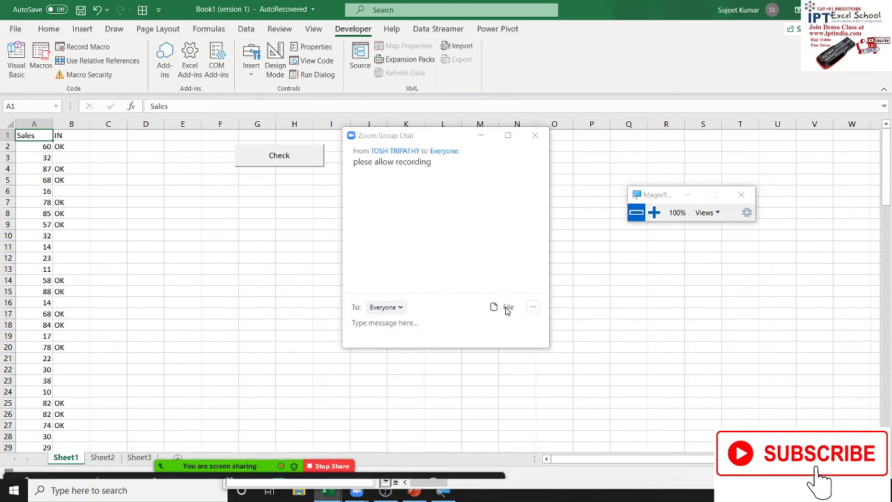
pyautogui.click(535, 135)
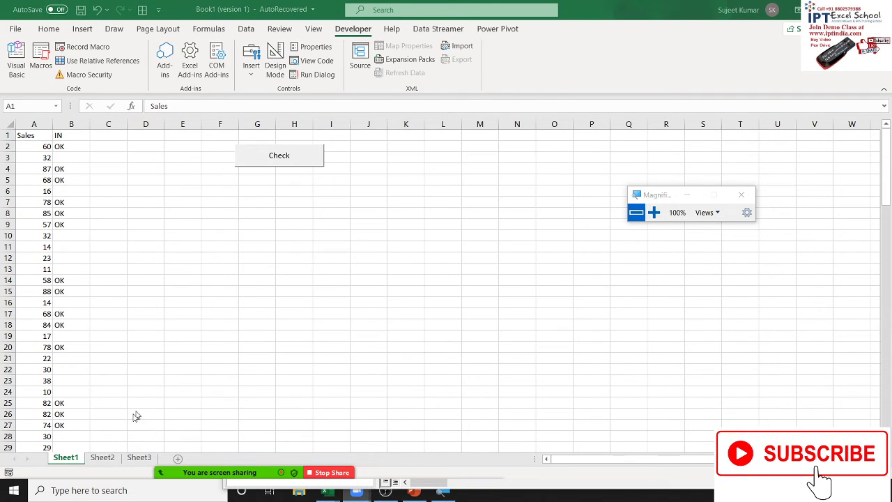
pyautogui.click(165, 475)
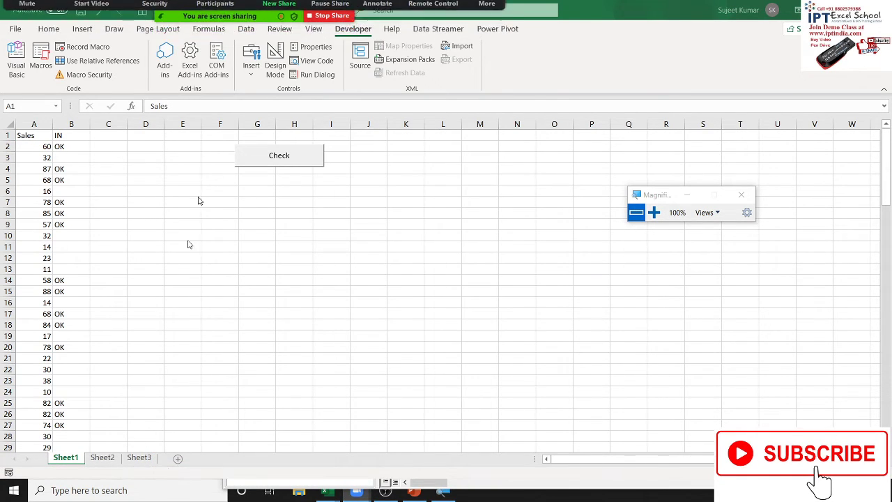
pyautogui.click(223, 13)
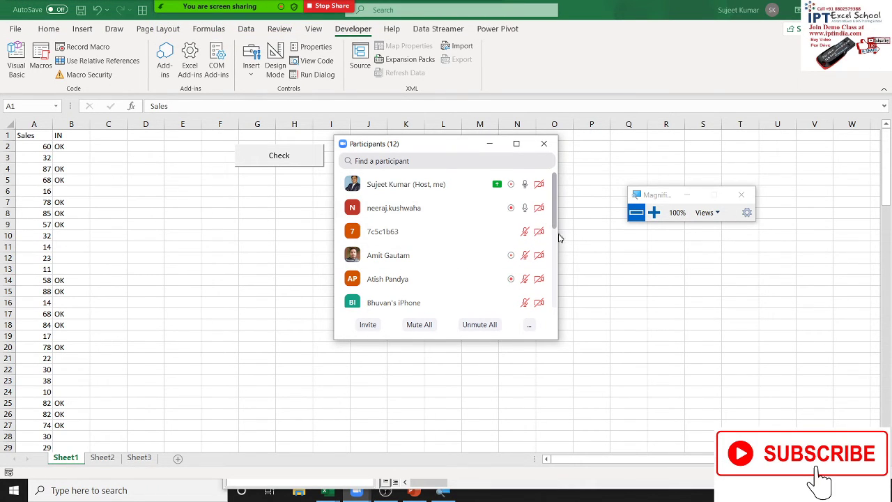
pyautogui.click(536, 231)
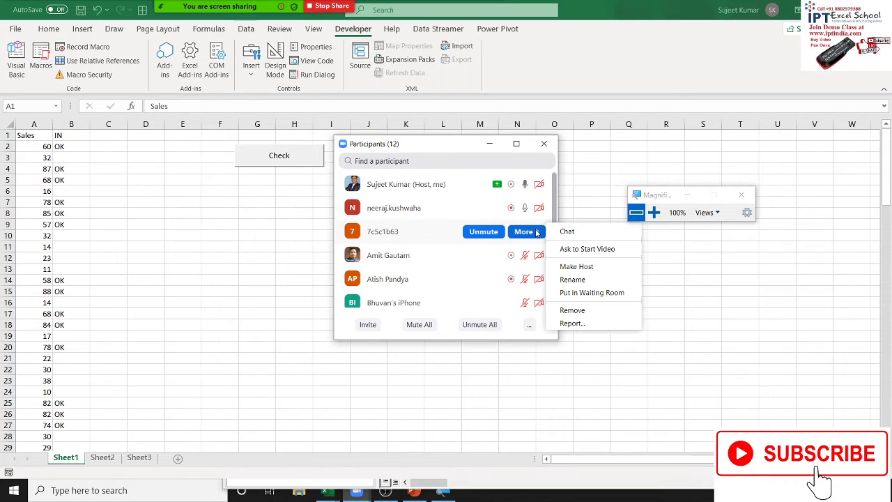
pyautogui.click(555, 208)
pyautogui.scroll(-5, 550, 251)
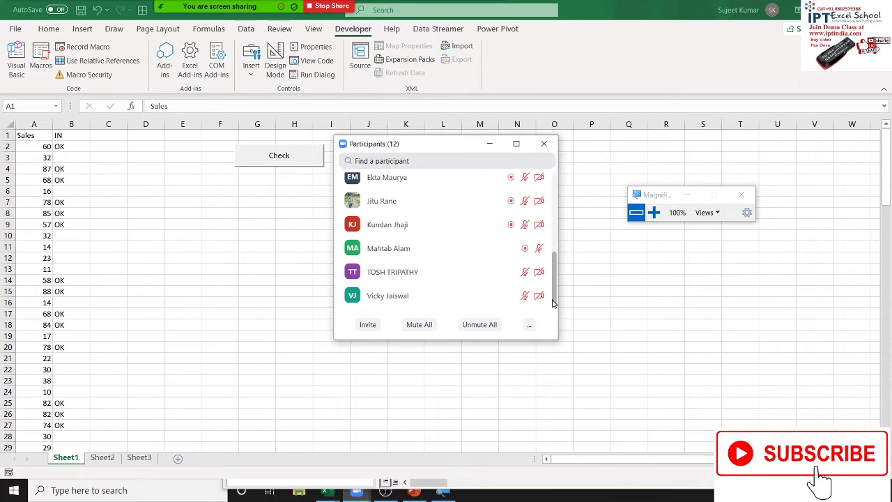
pyautogui.click(534, 272)
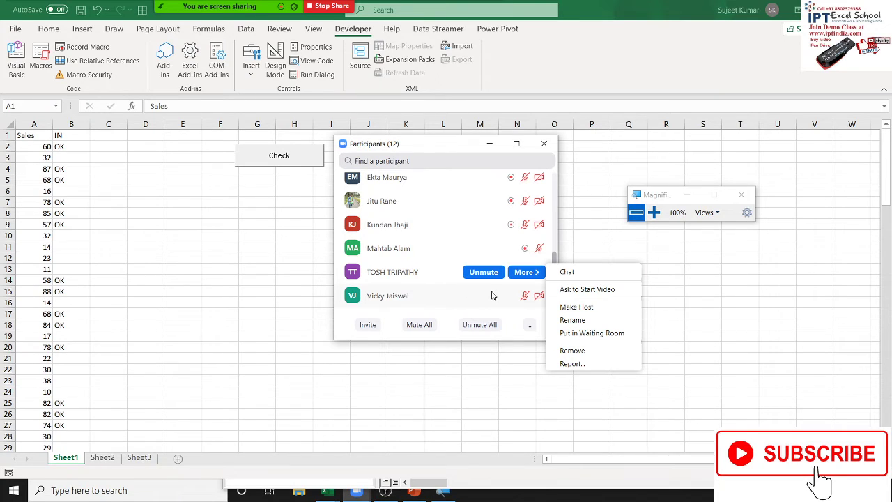
pyautogui.scroll(3, 495, 293)
pyautogui.scroll(1, 496, 291)
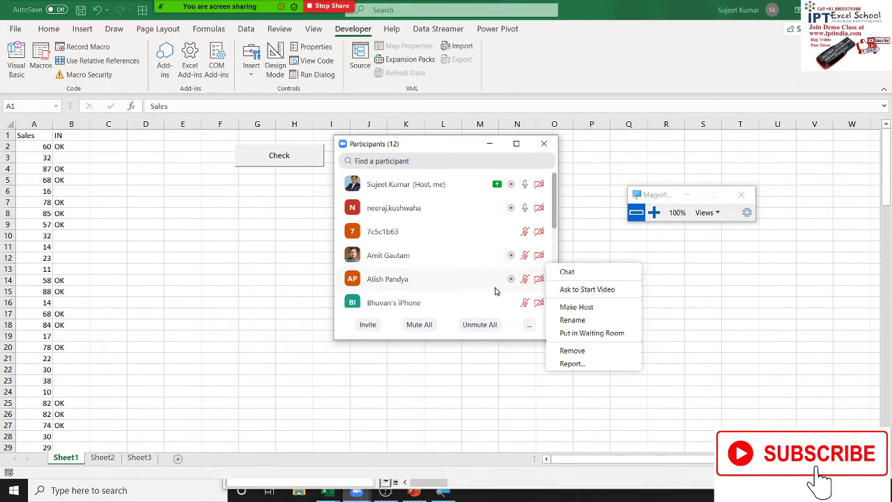
pyautogui.scroll(-4, 496, 292)
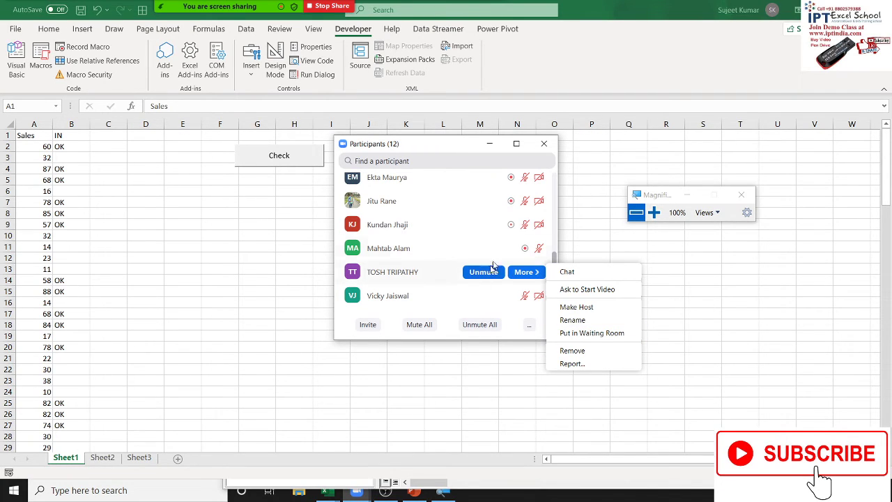
pyautogui.click(544, 143)
pyautogui.click(544, 143)
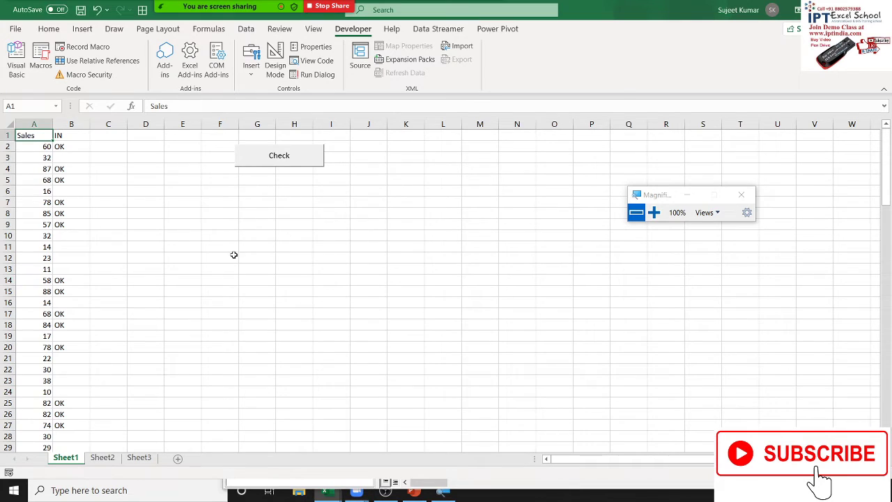
pyautogui.click(216, 17)
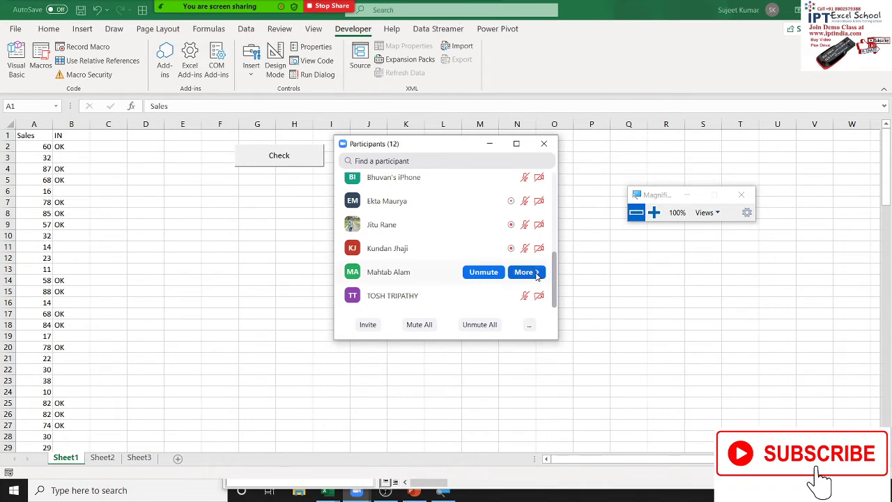
pyautogui.click(533, 272)
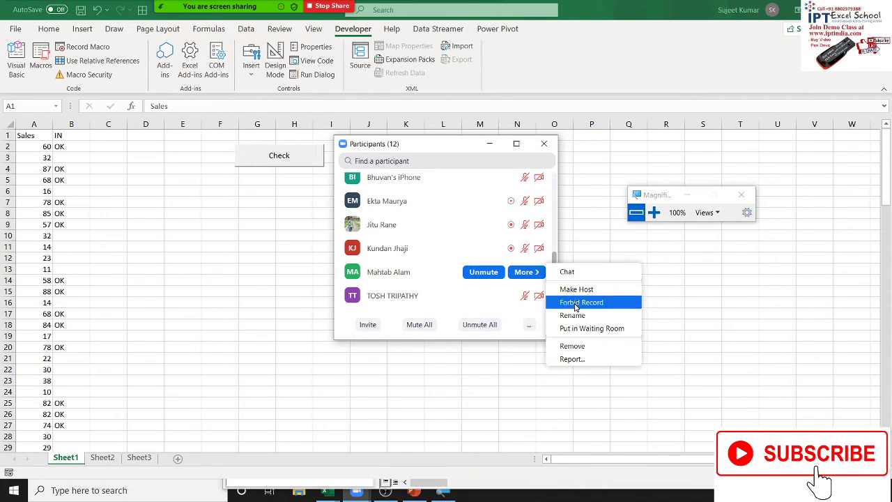
pyautogui.click(509, 313)
pyautogui.scroll(5, 555, 297)
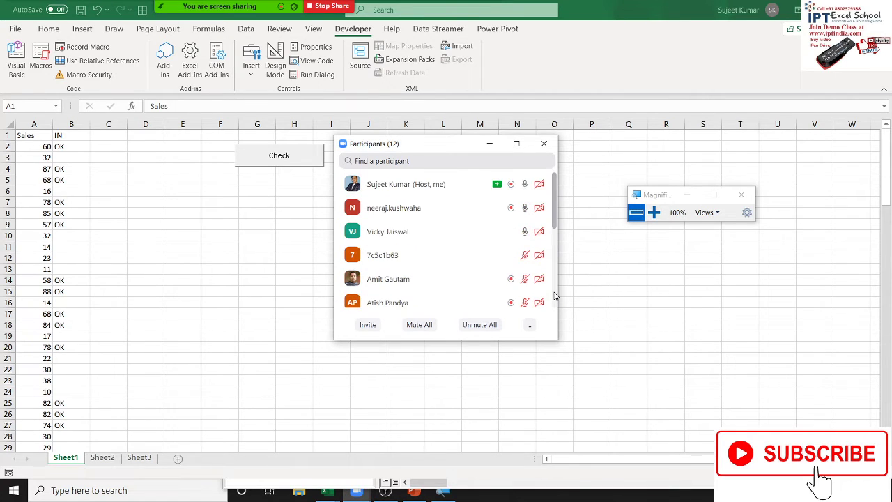
pyautogui.click(543, 237)
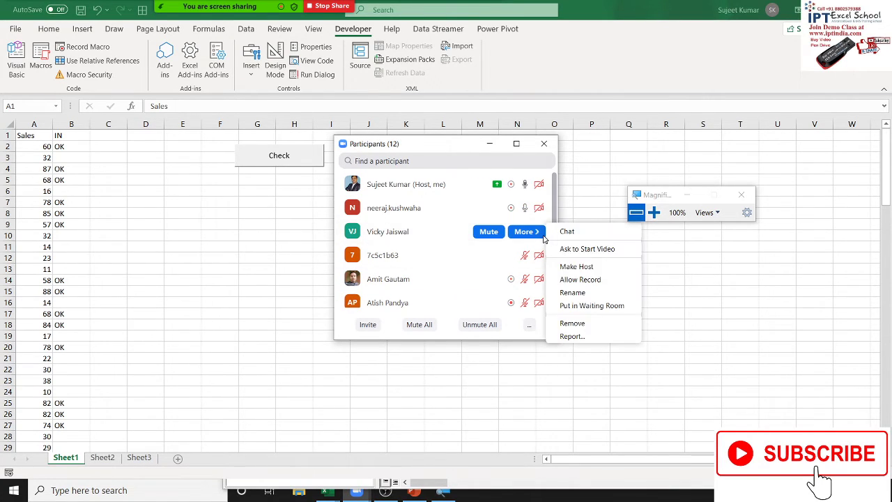
pyautogui.click(585, 280)
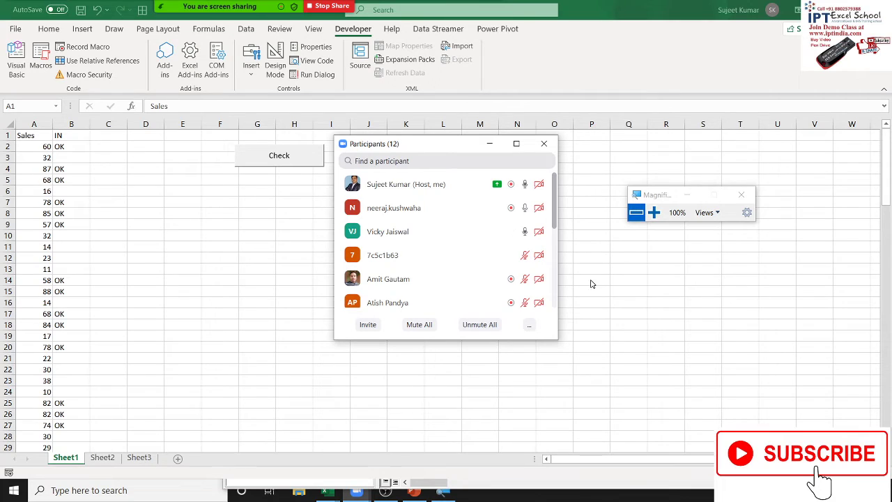
pyautogui.click(534, 209)
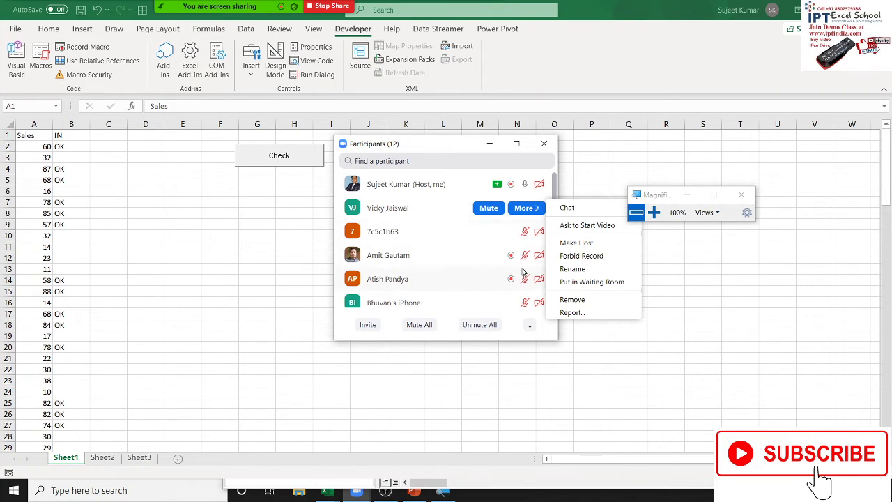
pyautogui.click(511, 248)
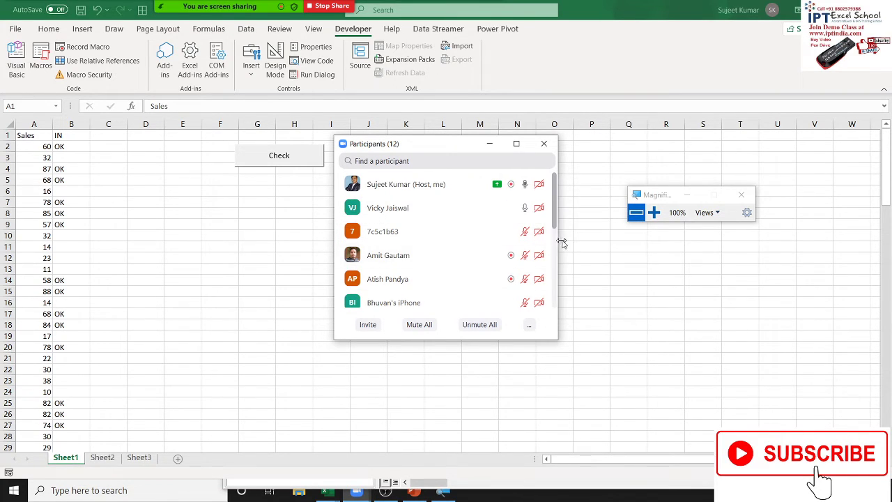
pyautogui.click(530, 209)
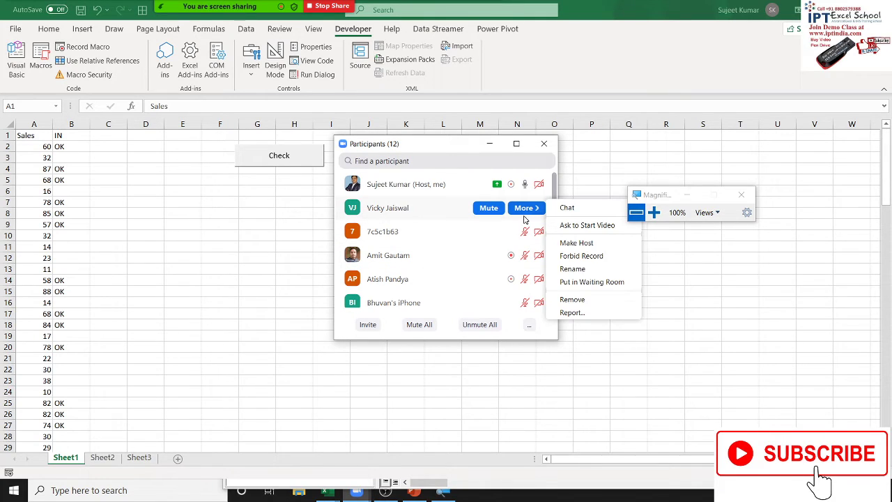
pyautogui.click(486, 258)
pyautogui.moveTo(524, 233)
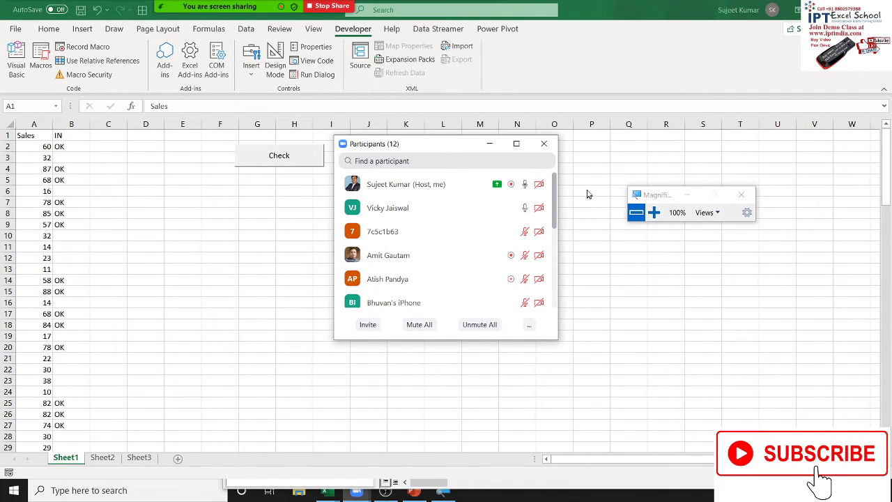
pyautogui.click(543, 149)
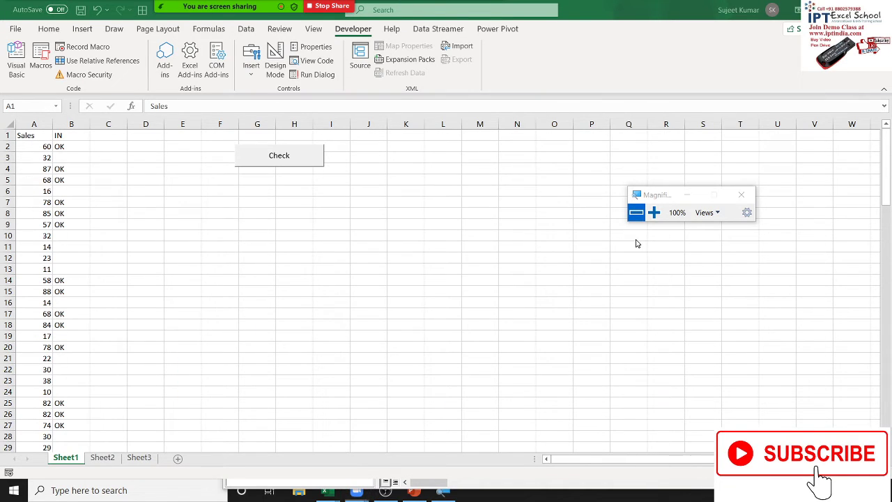
# Replace the loop's end value 114 with Range("A65000").End at 200% magnification
pyautogui.hotkey('alt', 'Tab')
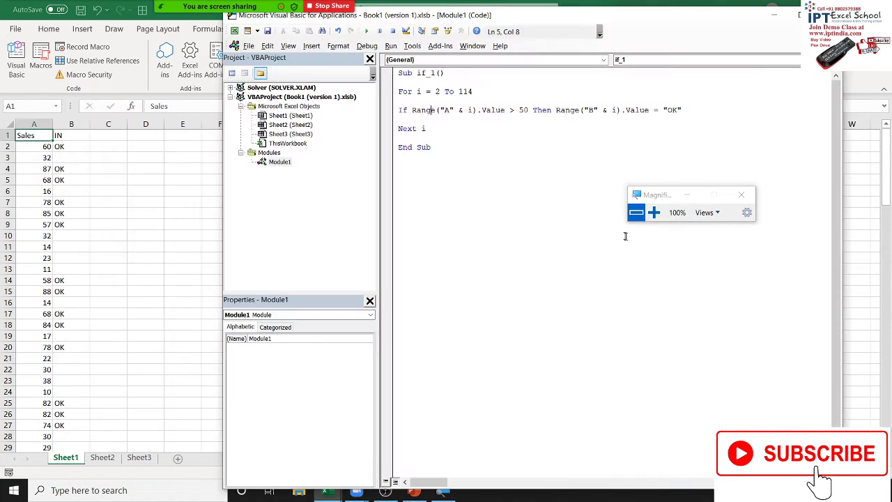
pyautogui.click(653, 212)
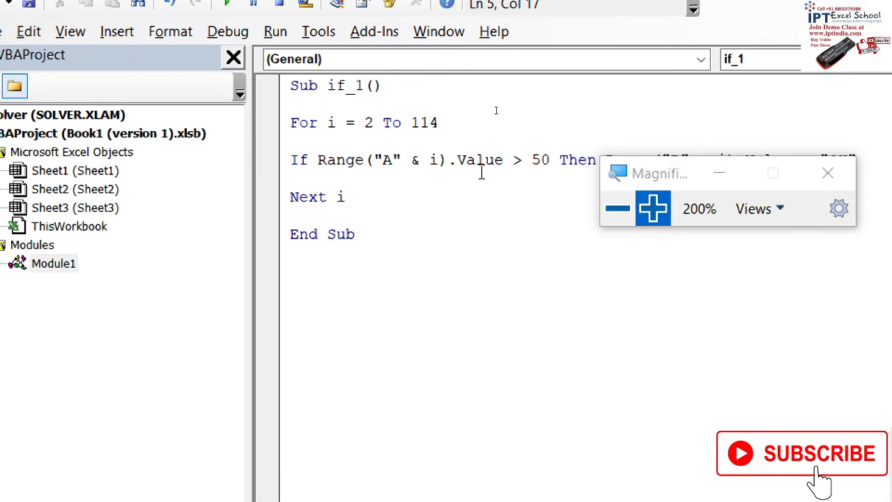
pyautogui.doubleClick(434, 122)
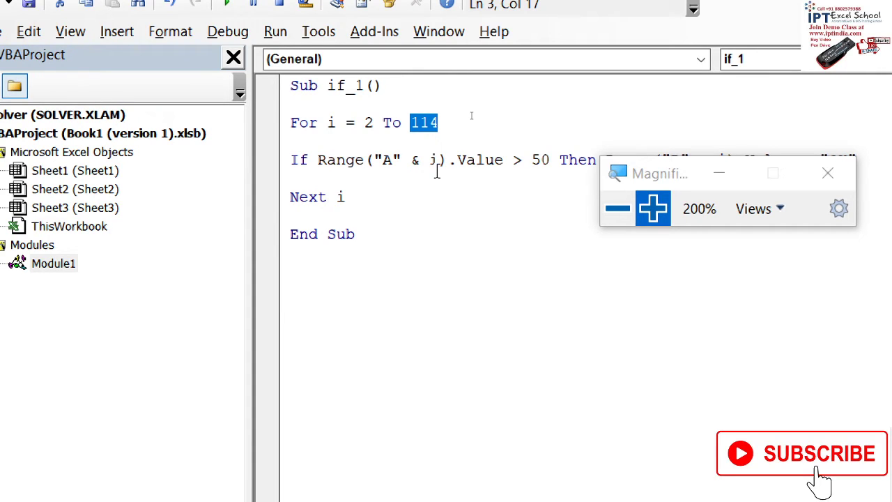
pyautogui.write('ra')
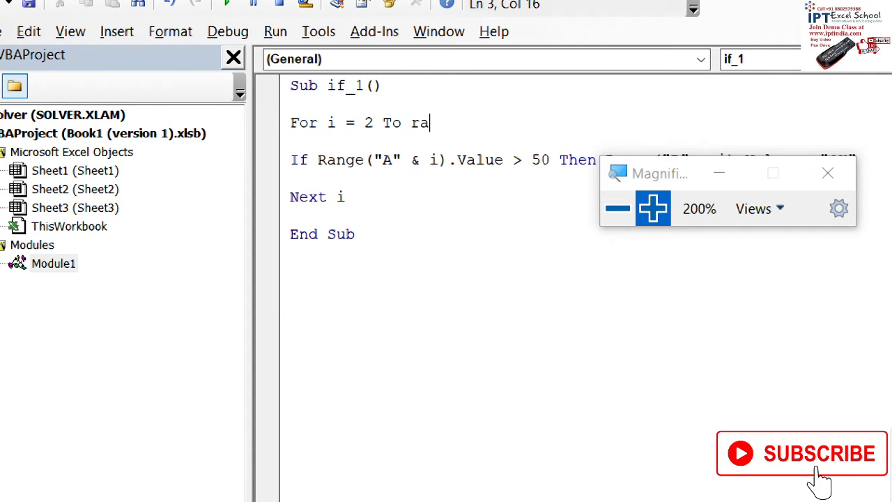
pyautogui.write('nge')
pyautogui.write('("A65')
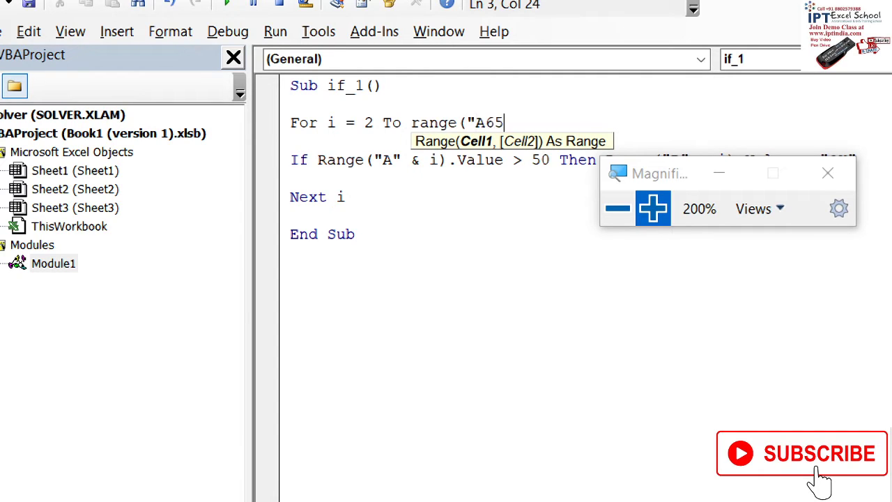
pyautogui.write('000")')
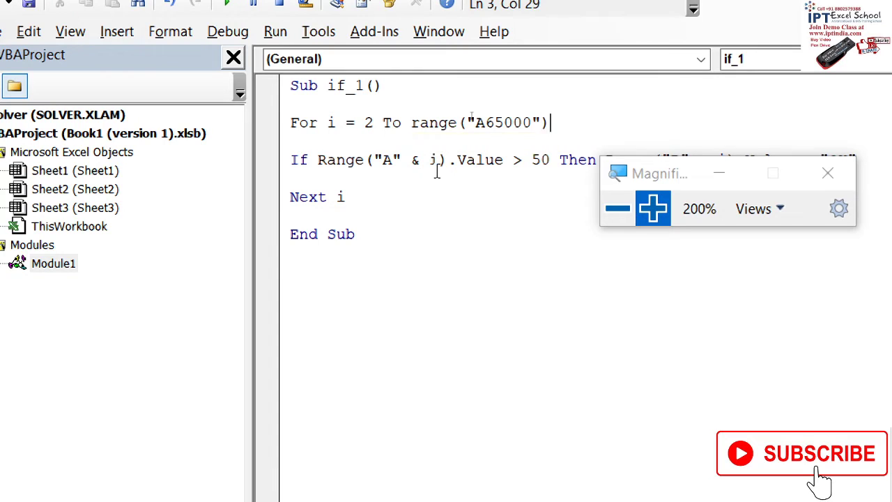
pyautogui.write('.ed')
pyautogui.press('BackSpace')
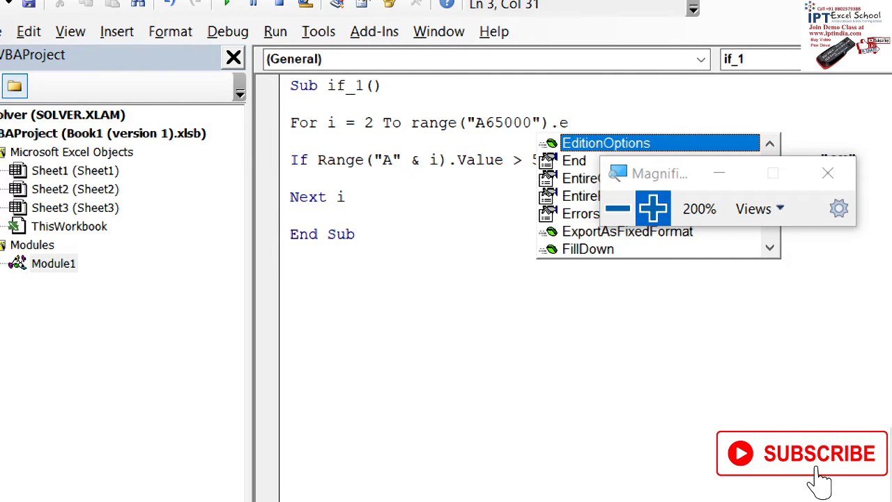
pyautogui.write('nd')
pyautogui.press('Tab')
# Complete the For line's end as .End(xlUp).Row using the IntelliSense suggestions
pyautogui.write('(')
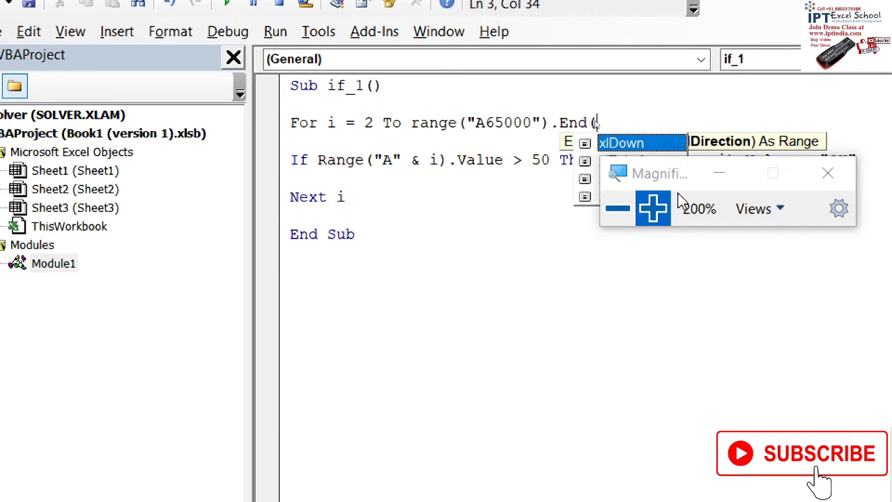
pyautogui.moveTo(696, 173); pyautogui.dragTo(655, 462)
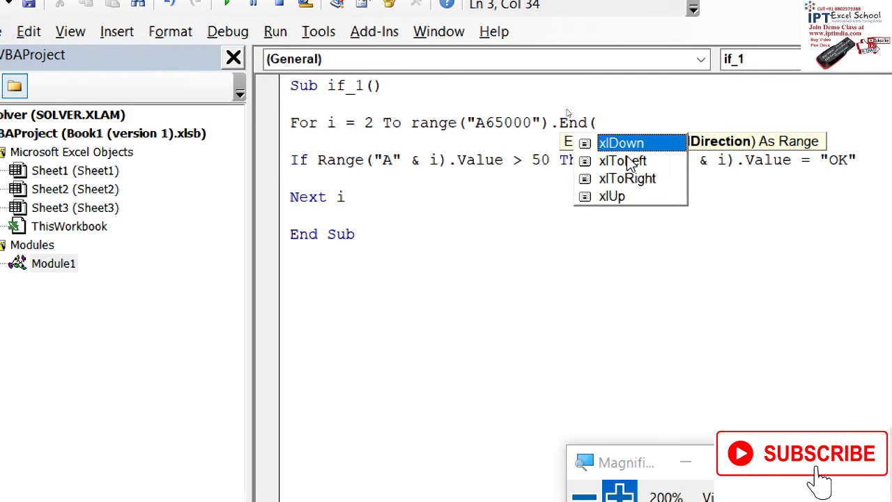
pyautogui.press('Down')
pyautogui.press('Down')
pyautogui.press('Down')
pyautogui.press('Tab')
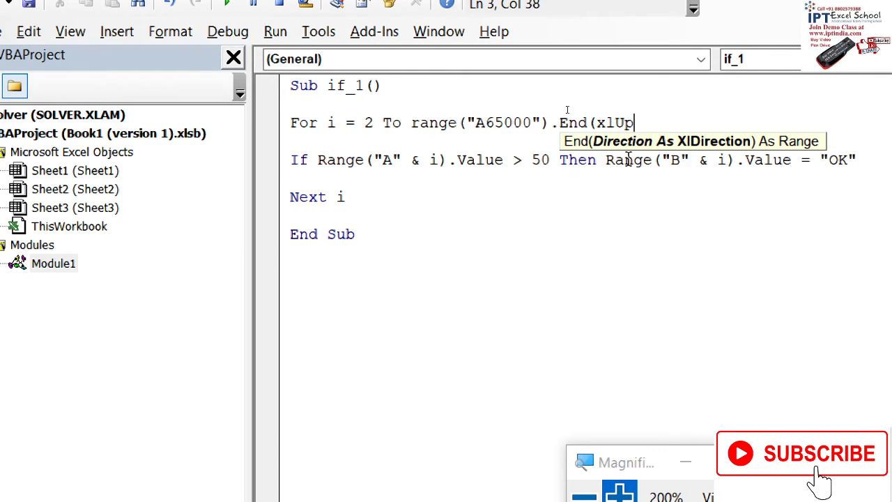
pyautogui.write(').')
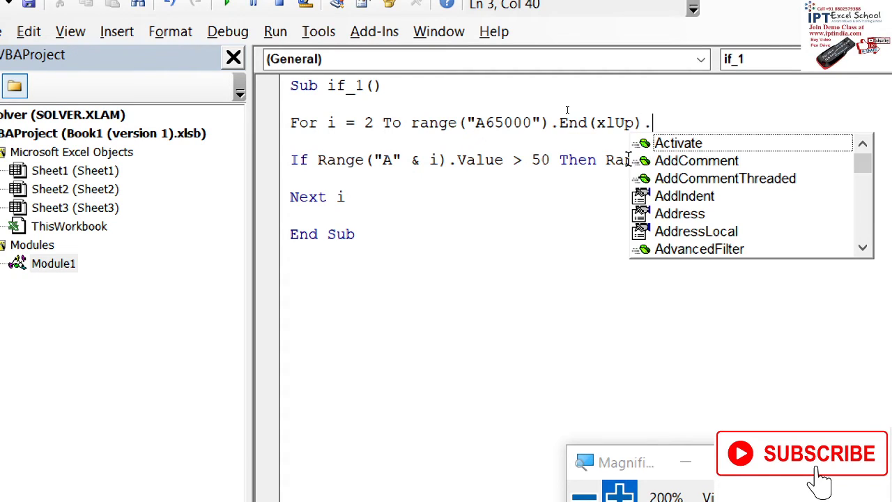
pyautogui.write('row')
pyautogui.press('Tab')
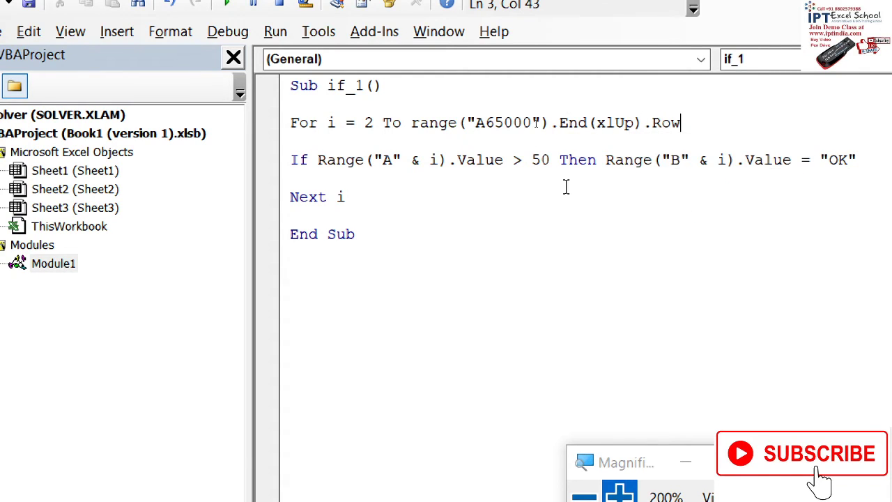
pyautogui.click(591, 371)
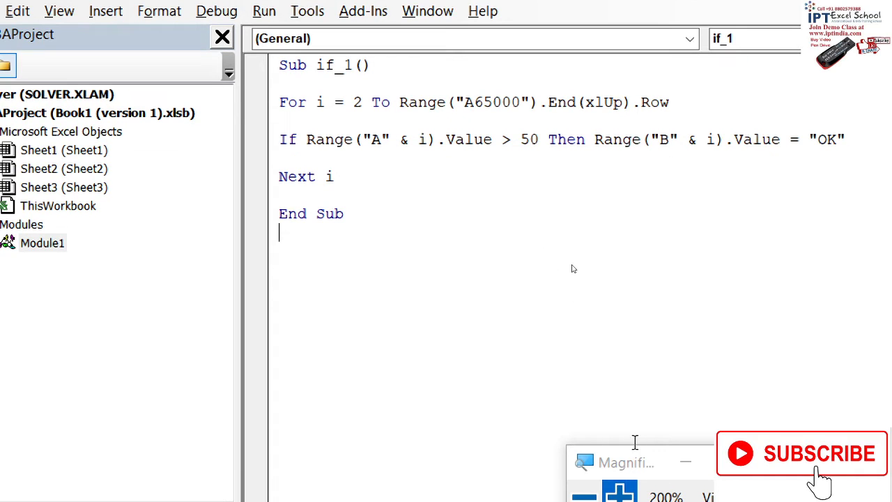
# Reset magnification to 100% and run if_1 from inside the procedure
pyautogui.click(586, 488)
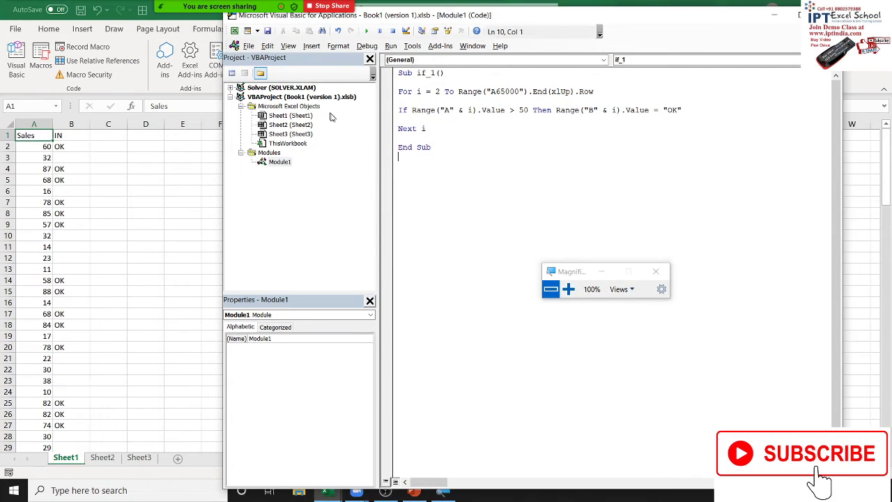
pyautogui.click(425, 117)
pyautogui.click(365, 31)
# Paste a copy of the whole if_1 procedure below End Sub and close Magnifier
pyautogui.moveTo(444, 151); pyautogui.dragTo(399, 73)
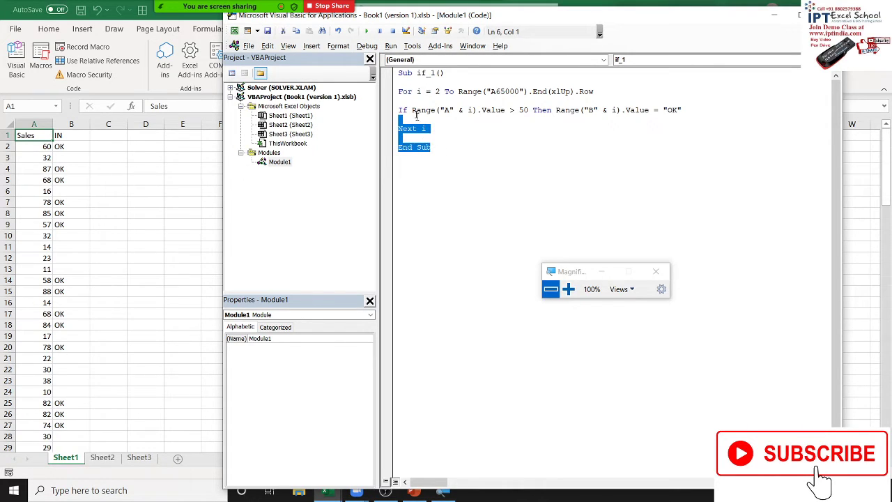
pyautogui.click(415, 161)
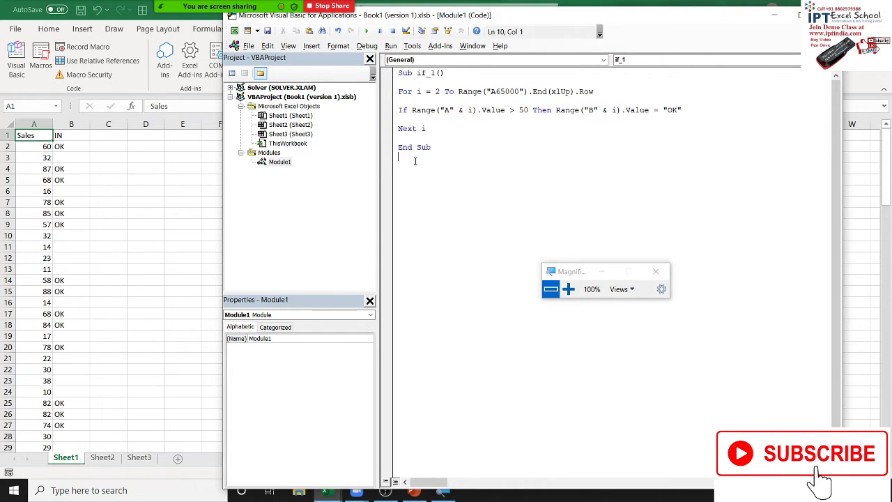
pyautogui.write('Sub if_1()  For i = 2 To Range("A65000").End(xlUp).Row  If Range("A" & i).Value > 50 Then Range("B" & i).Value = "OK"  Next i  End Sub')
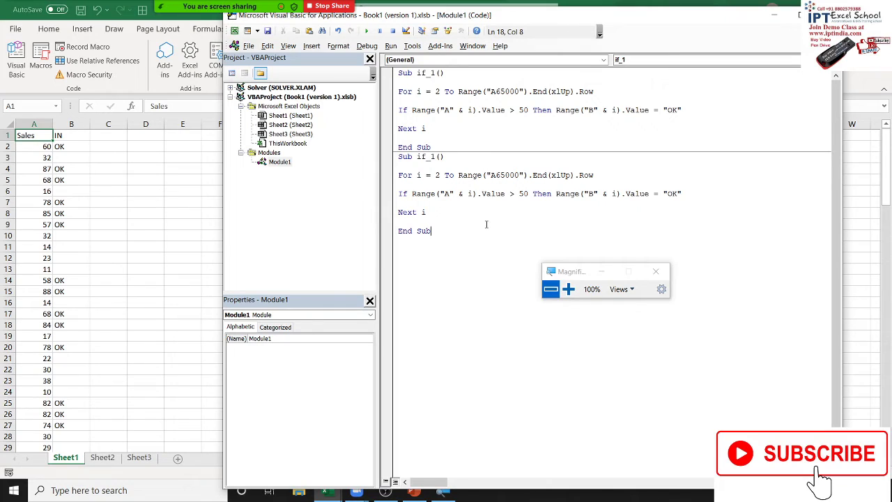
pyautogui.click(655, 271)
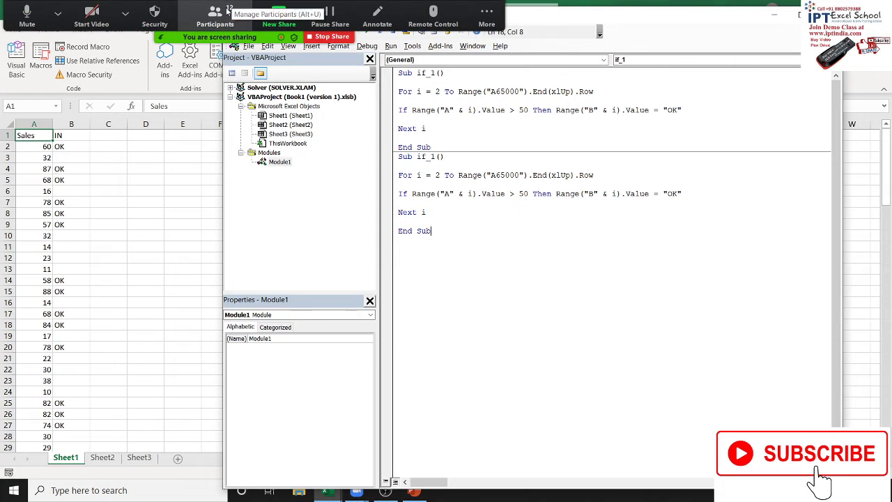
pyautogui.click(214, 16)
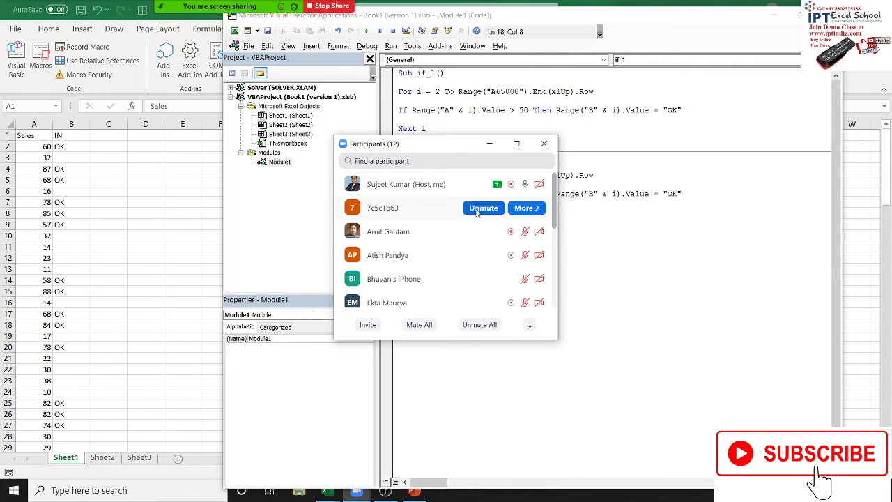
pyautogui.moveTo(435, 232)
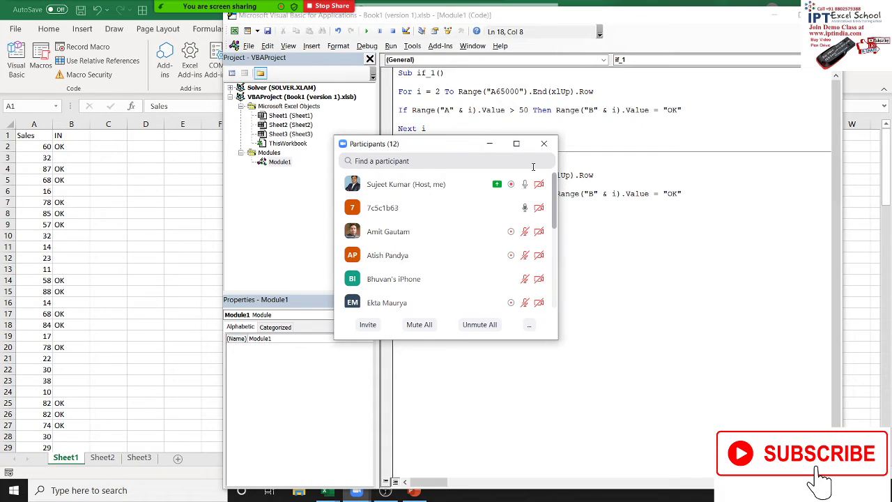
# Rename the pasted procedure to if_2, select cell B3 on the worksheet, and return to the code
pyautogui.click(545, 147)
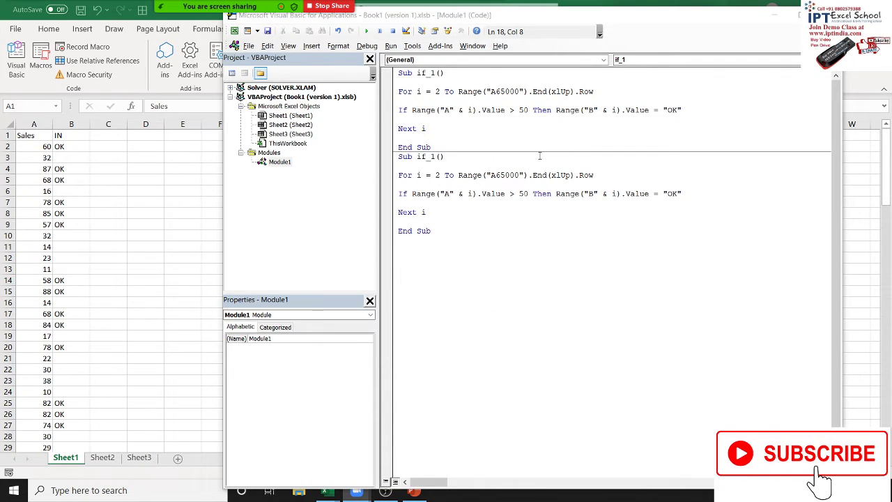
pyautogui.click(478, 214)
pyautogui.write('2')
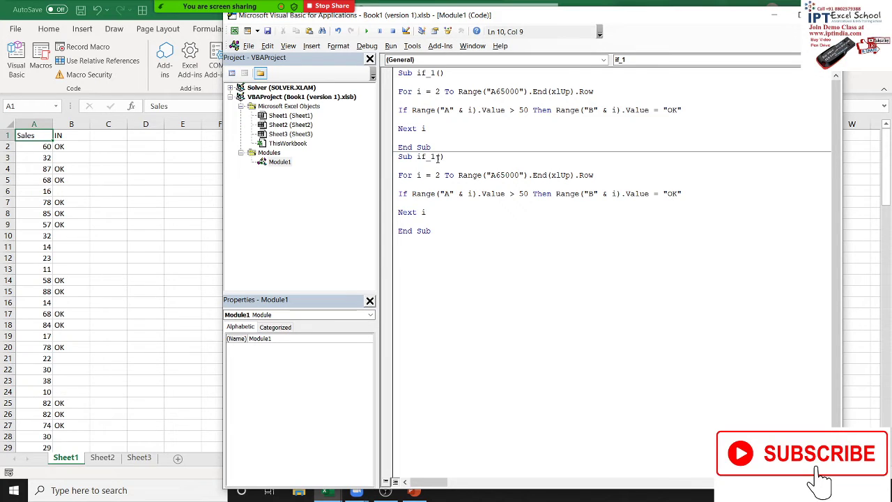
pyautogui.click(115, 182)
pyautogui.click(76, 157)
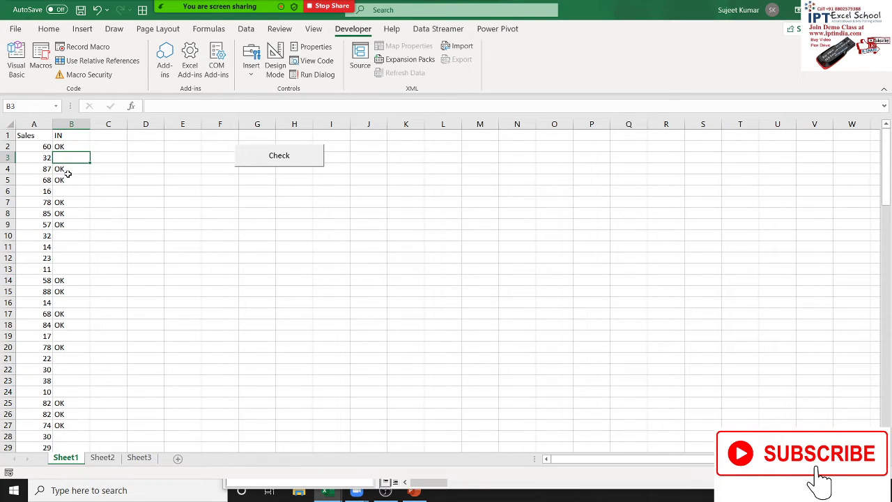
pyautogui.hotkey('alt', 'F11')
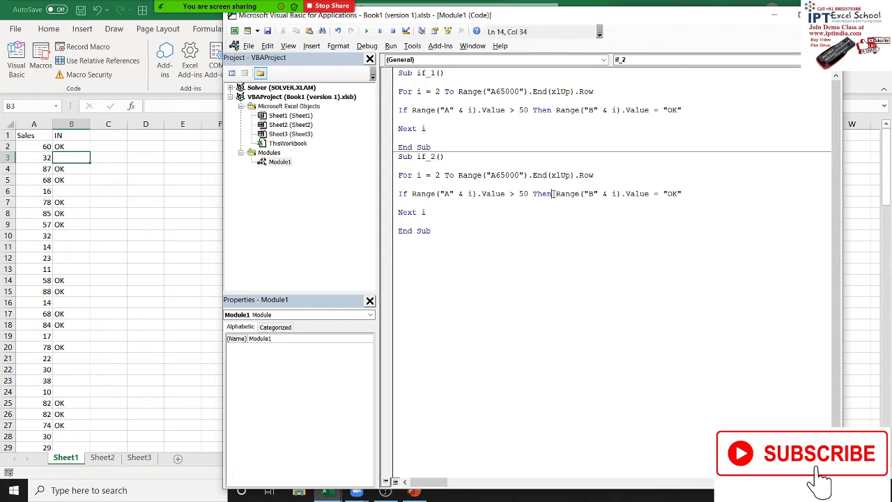
# Break the If onto separate lines, add Else, and copy the OK assignment beneath it
pyautogui.press('Return')
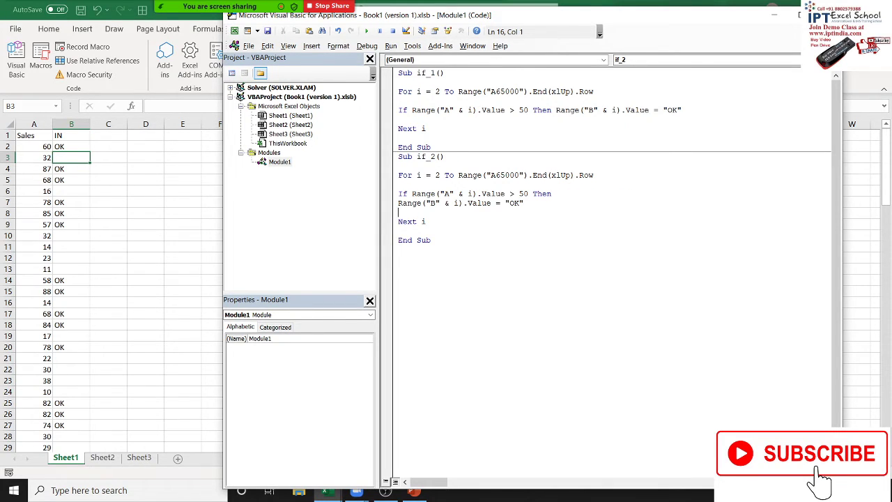
pyautogui.write('else')
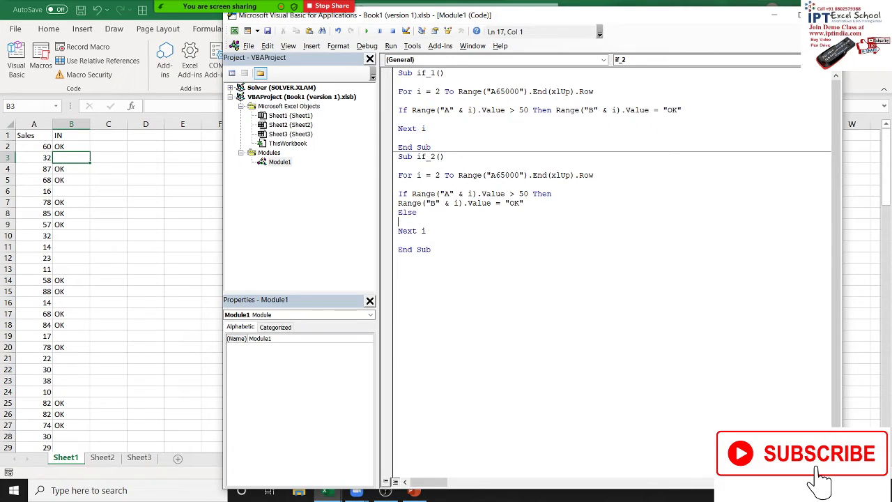
pyautogui.press('Return')
pyautogui.press('Up')
pyautogui.hotkey('shift', 'End')
pyautogui.hotkey('ctrl', 'c')
pyautogui.press('Down')
pyautogui.press('Down')
pyautogui.hotkey('ctrl', 'v')
pyautogui.press('Return')
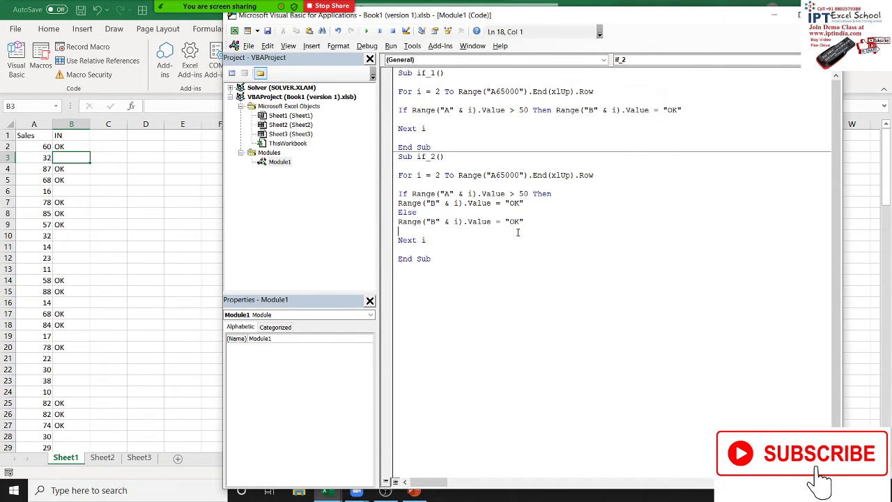
# Change the Else branch's value to Pending and close the block with End If
pyautogui.doubleClick(514, 221)
pyautogui.write('Fe')
pyautogui.write('nd')
pyautogui.write('ing')
pyautogui.press('Return')
pyautogui.write('e')
pyautogui.write('nd if')
pyautogui.press('Return')
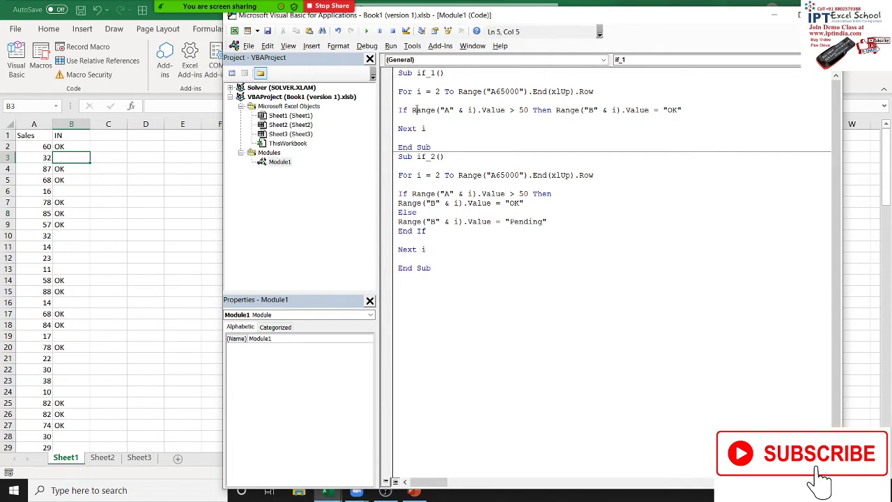
# Compare if_1's single-line If with if_2's OK, Else and End If lines
pyautogui.moveTo(413, 111); pyautogui.dragTo(658, 120)
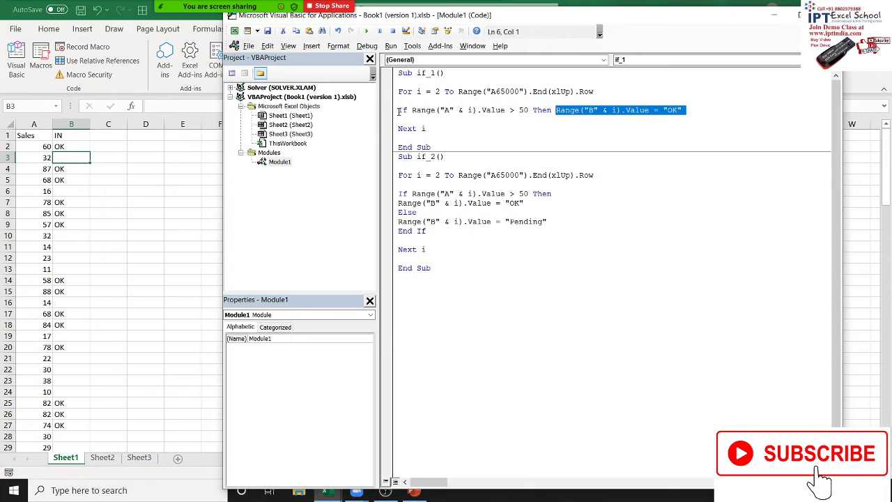
pyautogui.moveTo(399, 109); pyautogui.dragTo(400, 119)
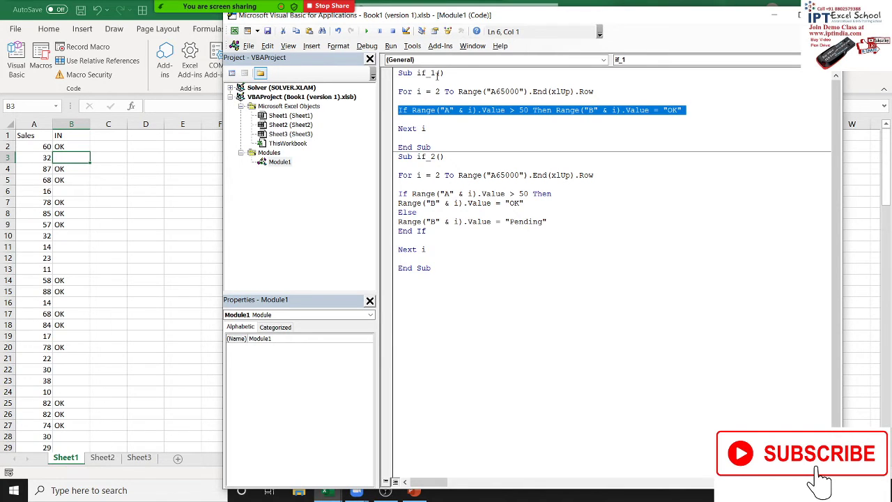
pyautogui.click(437, 193)
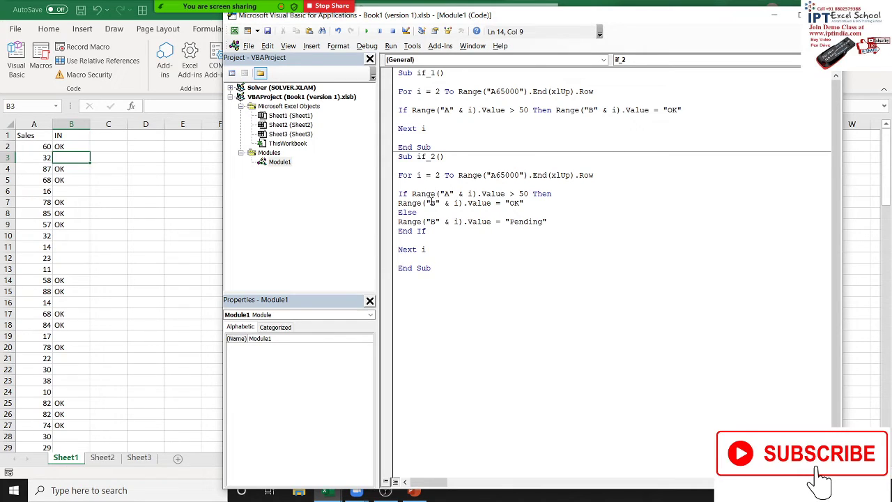
pyautogui.moveTo(399, 203)
pyautogui.mouseDown()
pyautogui.moveTo(403, 234)
pyautogui.moveTo(390, 244)
pyautogui.mouseUp()
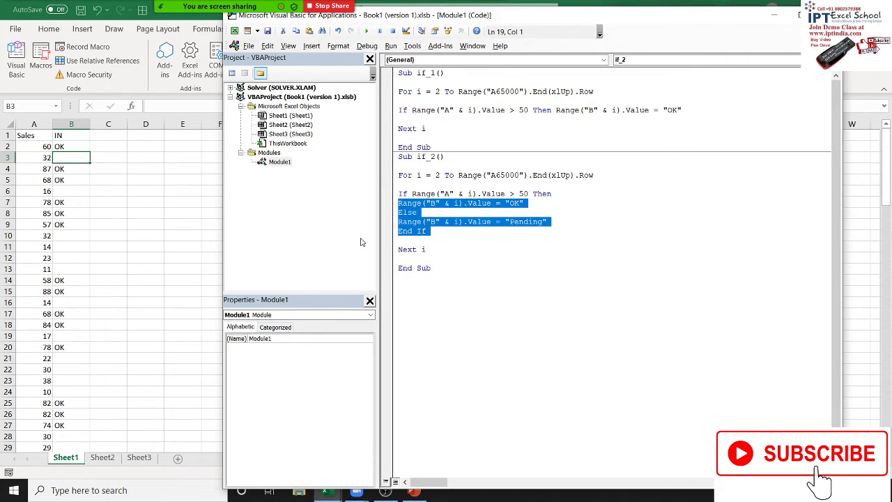
pyautogui.click(418, 231)
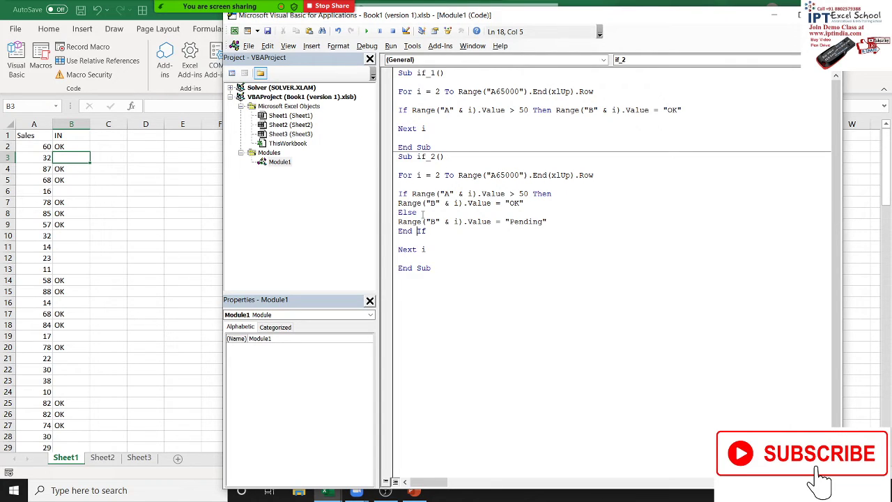
pyautogui.click(421, 213)
pyautogui.doubleClick(421, 214)
pyautogui.doubleClick(420, 231)
pyautogui.click(423, 214)
# Run if_2, then copy the if_1 procedure and paste it below if_2
pyautogui.click(366, 33)
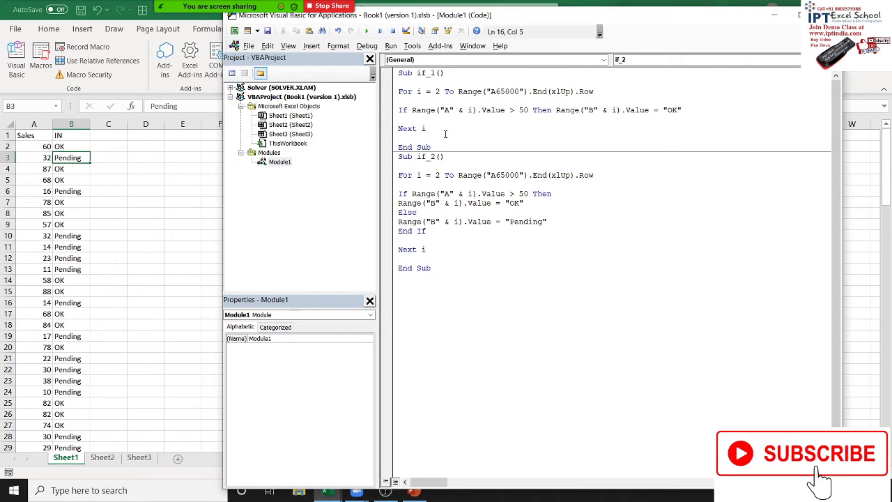
pyautogui.moveTo(432, 147); pyautogui.dragTo(394, 72)
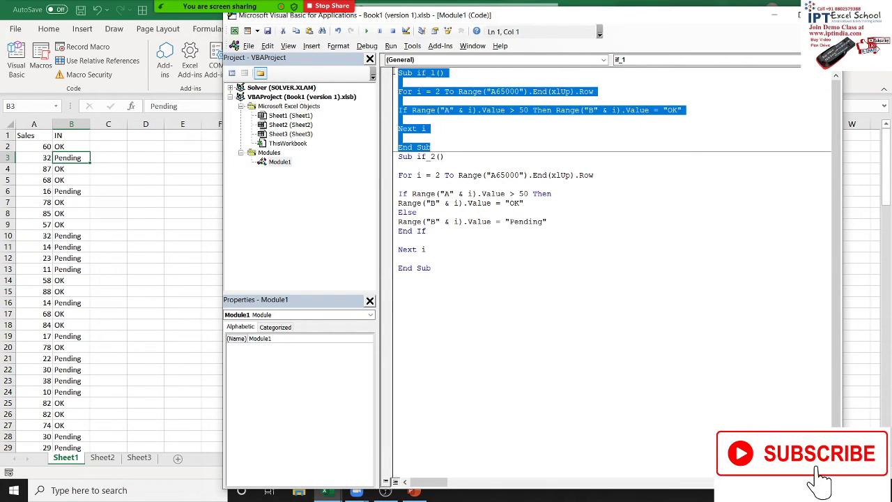
pyautogui.hotkey('ctrl', 'c')
pyautogui.click(432, 268)
pyautogui.press('Return')
pyautogui.hotkey('ctrl', 'v')
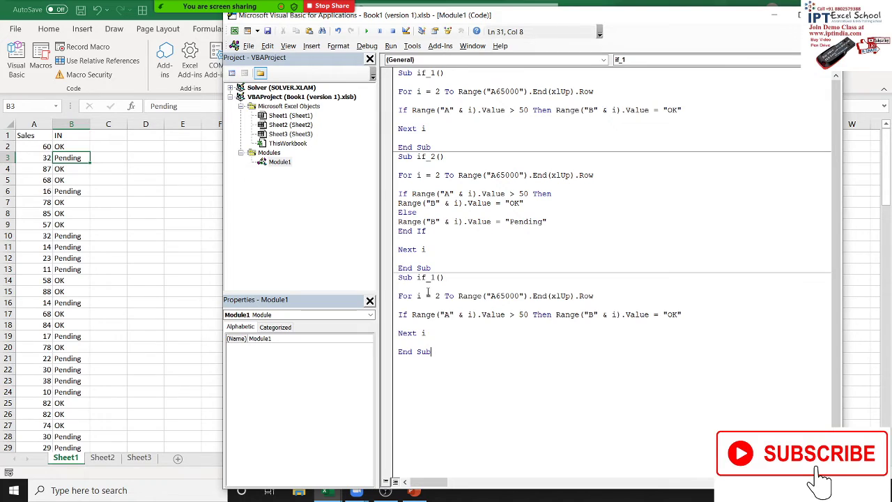
# Rename the pasted copy to if_3 and select its OK assignment
pyautogui.click(435, 278)
pyautogui.press('BackSpace')
pyautogui.write('3')
pyautogui.moveTo(556, 317); pyautogui.dragTo(587, 321)
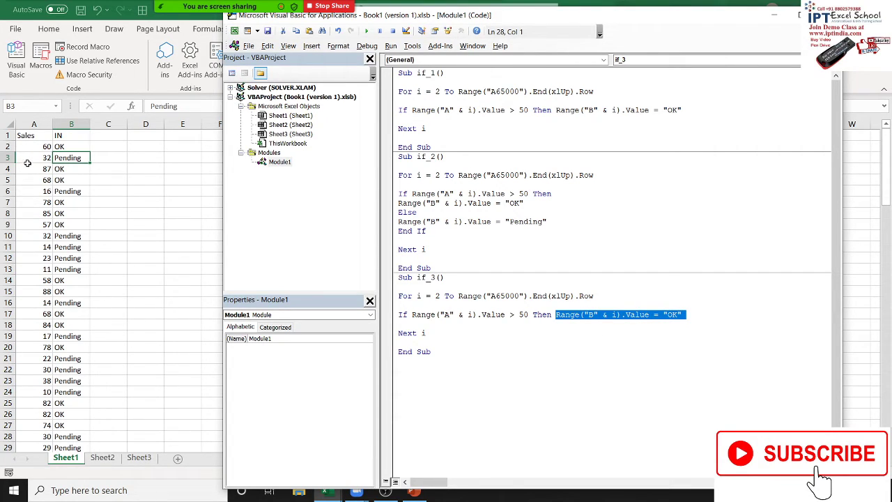
# In if_3, move the OK assignment to its own line and add Range("A" & i).Interior.Color = vbRed
pyautogui.click(556, 322)
pyautogui.click(555, 314)
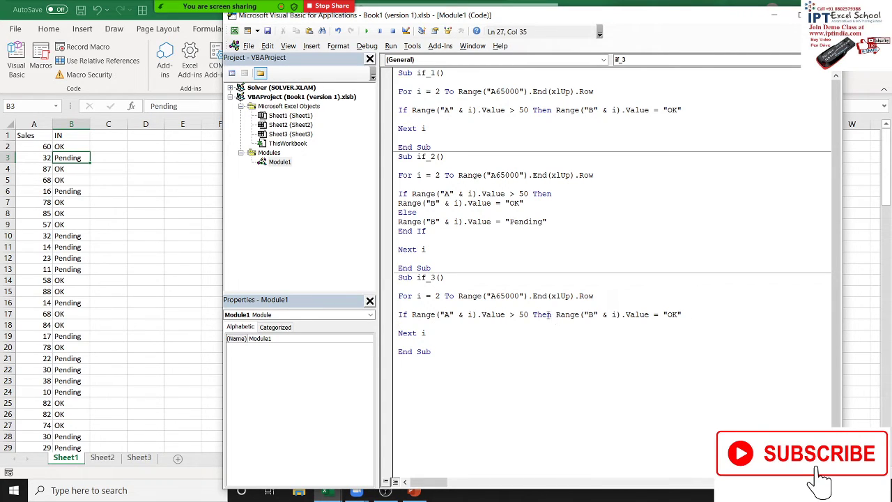
pyautogui.press('Return')
pyautogui.write('ra')
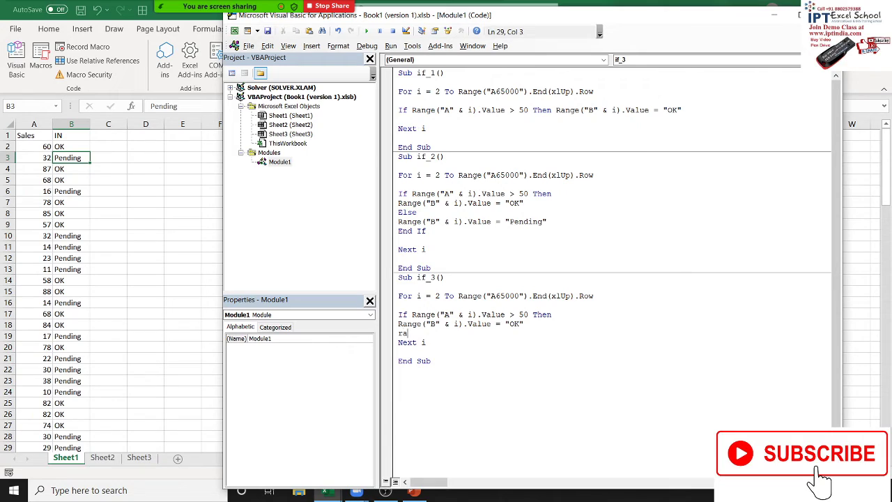
pyautogui.write('n')
pyautogui.write('ge(')
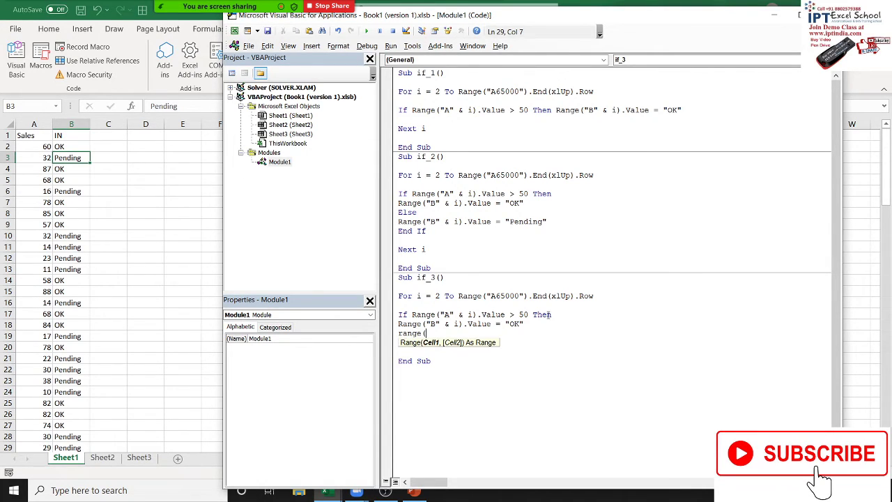
pyautogui.write('"A')
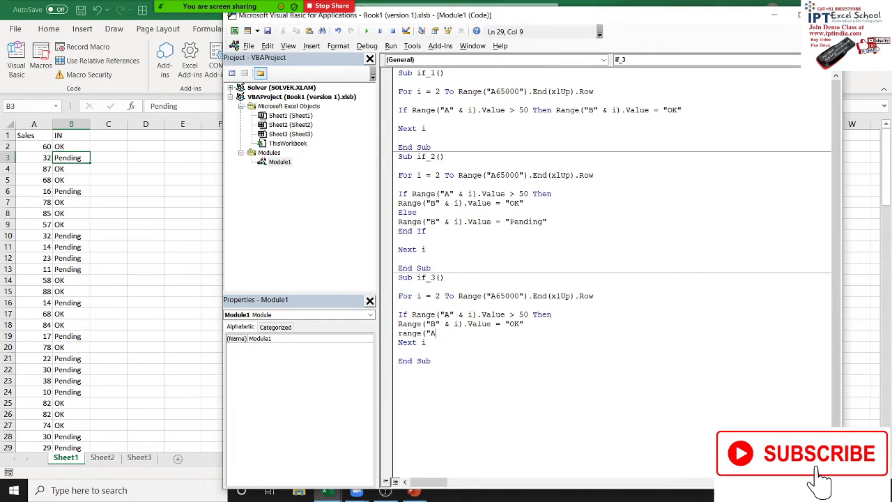
pyautogui.write('" ')
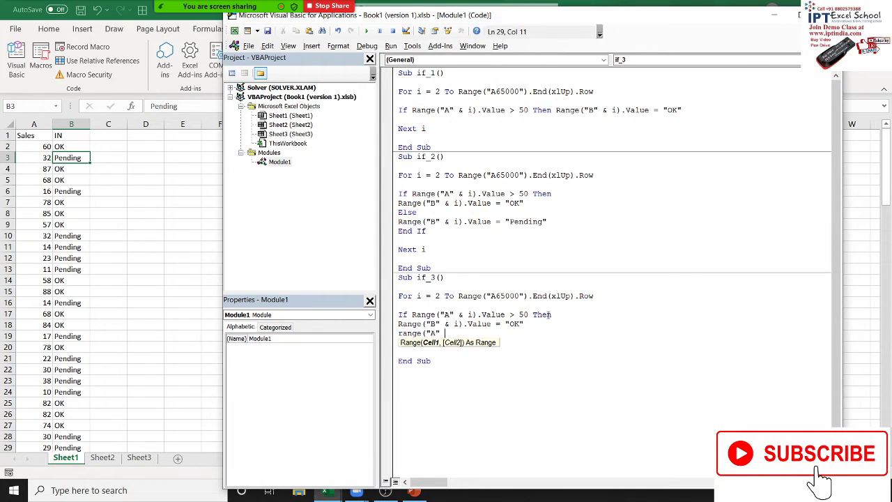
pyautogui.write('& i).')
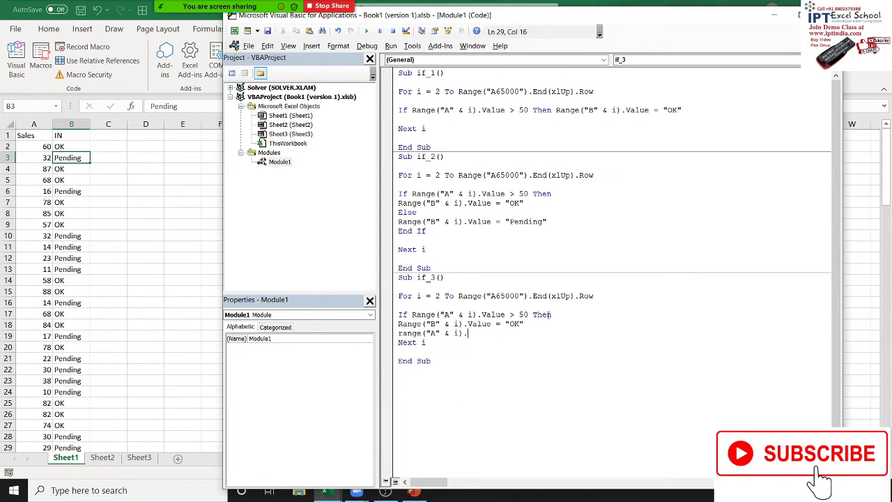
pyautogui.write('in')
pyautogui.press('Down')
pyautogui.press('Down')
pyautogui.press('Down')
pyautogui.press('Tab')
pyautogui.write('.c')
pyautogui.press('Tab')
pyautogui.write('=vbred')
pyautogui.press('Down')
pyautogui.press('Up')
# Close the if_3 block with End If below the red fill statement
pyautogui.press('Return')
pyautogui.write('e')
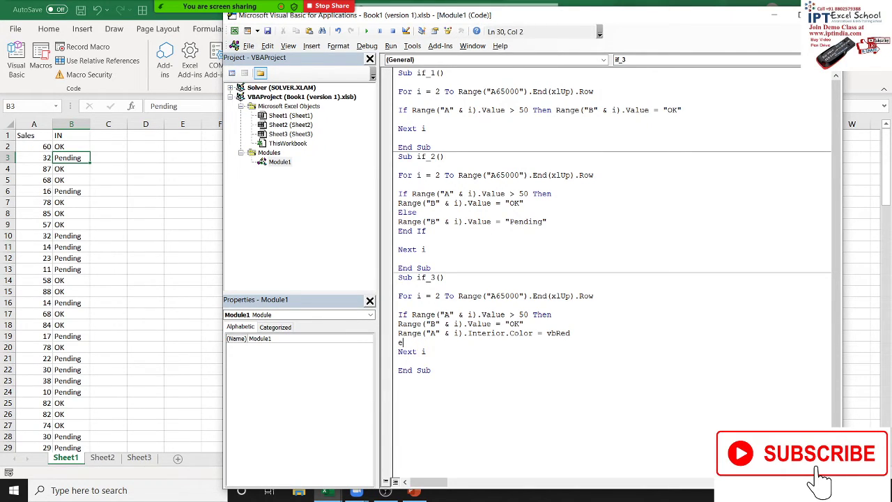
pyautogui.write('n')
pyautogui.write('dif')
pyautogui.press('Return')
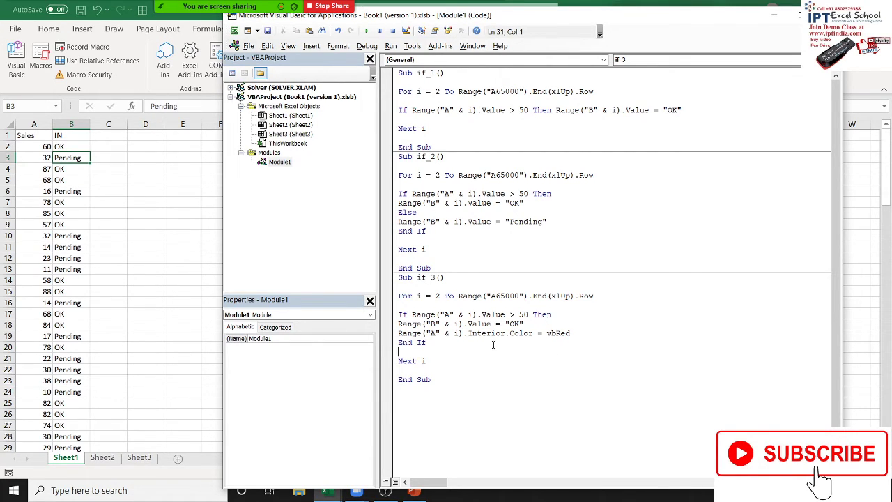
pyautogui.doubleClick(431, 324)
pyautogui.moveTo(426, 342); pyautogui.dragTo(408, 342)
# Remove an accidental breakpoint and run if_3, filling Sales values above 50 red
pyautogui.click(392, 213)
pyautogui.click(387, 231)
pyautogui.click(387, 230)
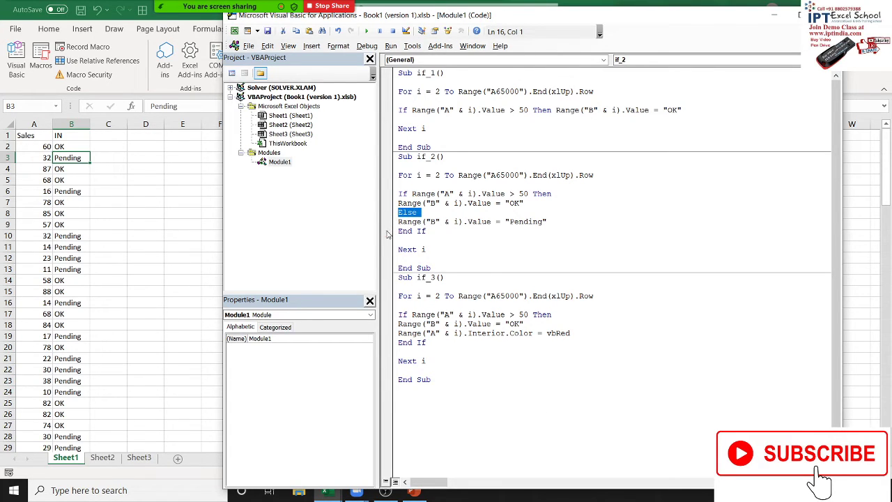
pyautogui.click(423, 341)
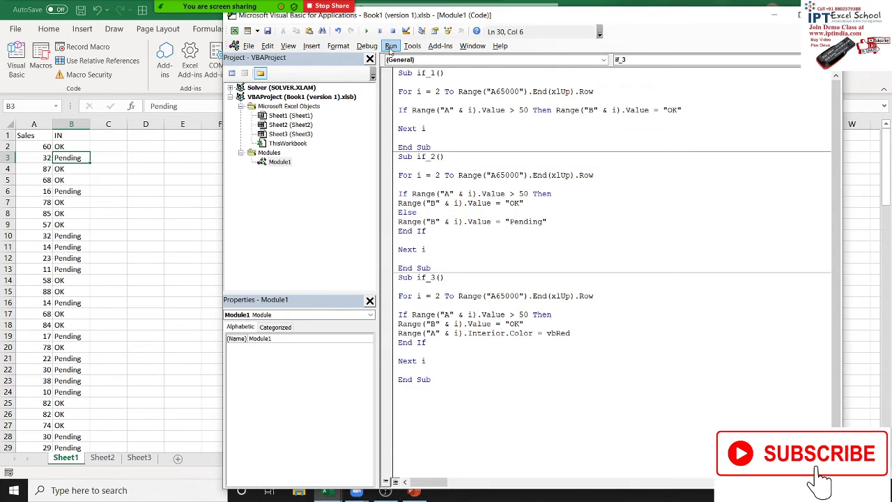
pyautogui.click(367, 31)
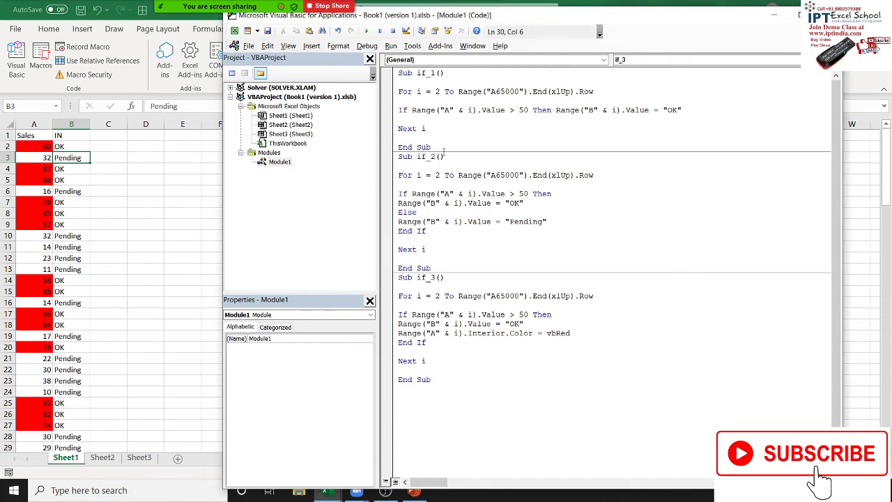
# Place the cursor just before End If in if_2
pyautogui.click(479, 333)
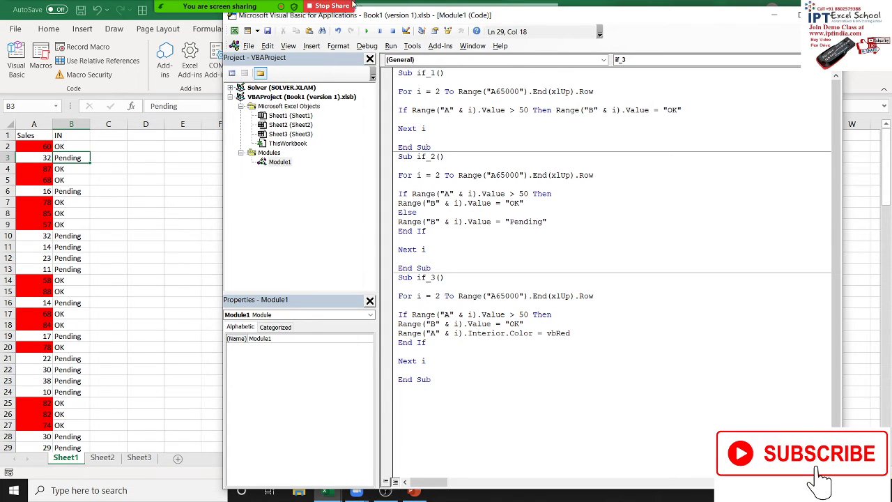
pyautogui.moveTo(217, 44)
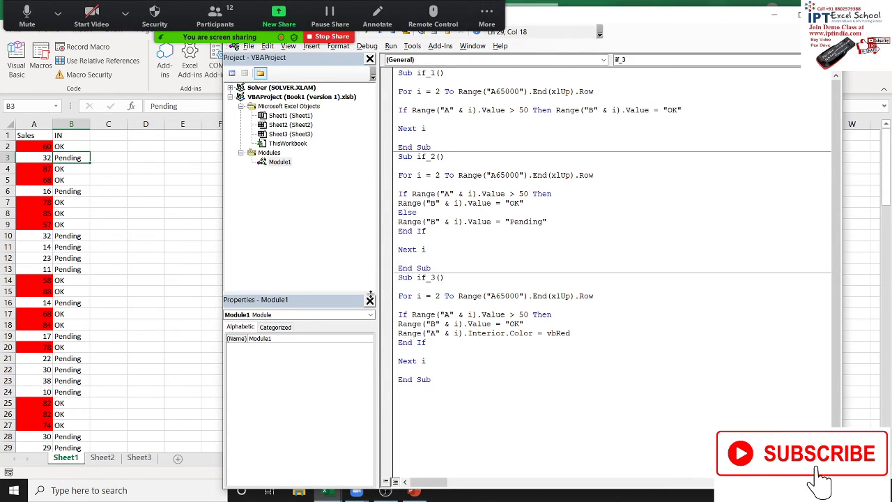
pyautogui.click(396, 230)
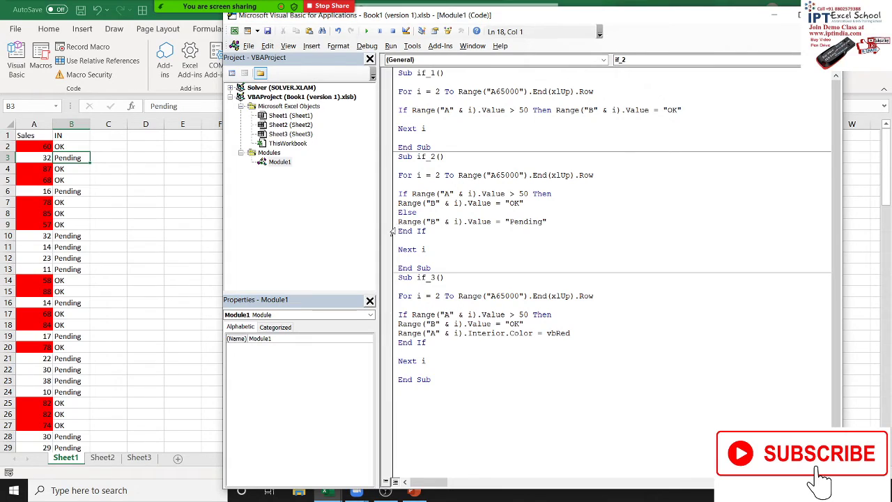
# Insert a blank line above End If in if_2
pyautogui.press('Return')
pyautogui.hotkey('shift', 'Down')
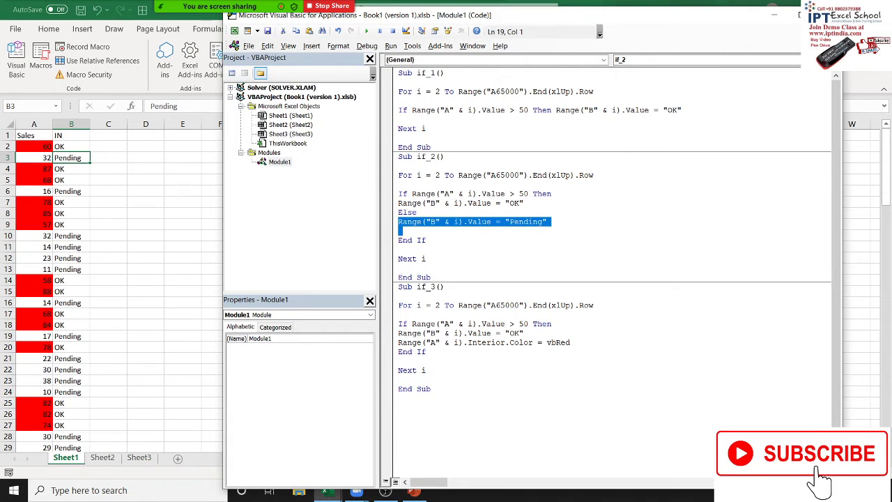
pyautogui.click(398, 249)
pyautogui.click(398, 333)
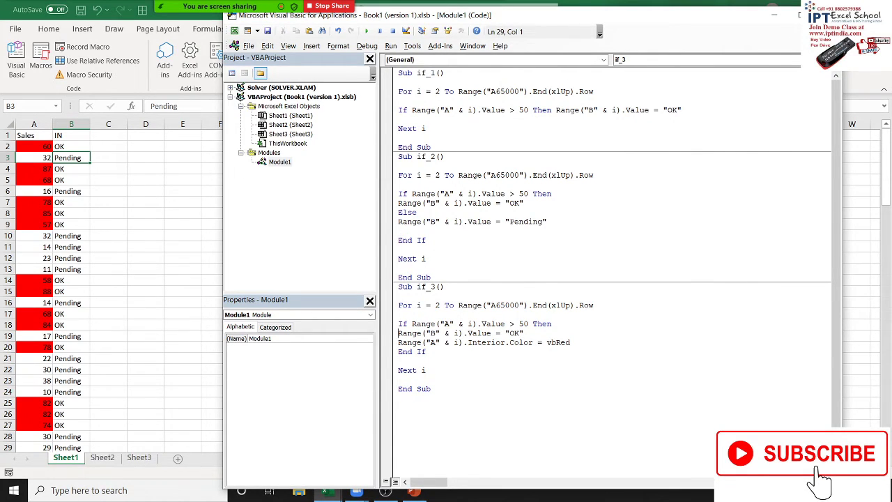
pyautogui.hotkey('shift', 'Down')
pyautogui.hotkey('shift', 'Down')
pyautogui.hotkey('shift', 'Down')
pyautogui.hotkey('shift', 'Up')
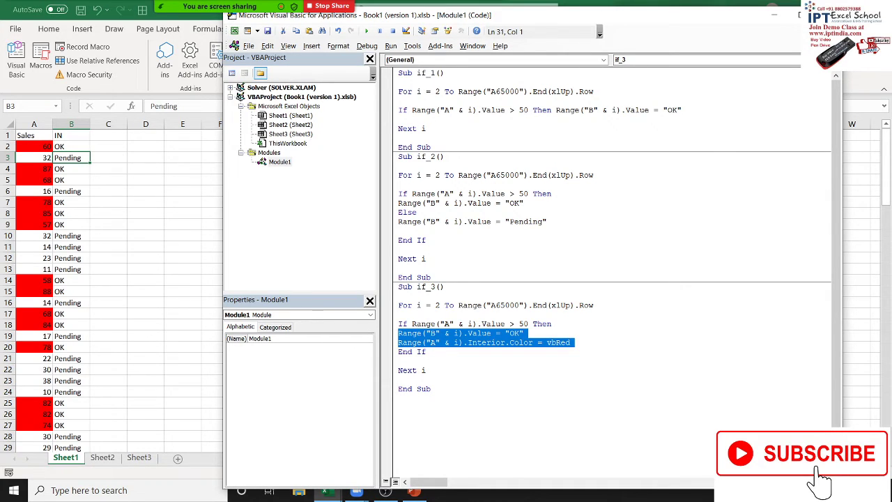
pyautogui.press('Up')
# Insert a blank line before Else in if_2, below its OK assignment
pyautogui.press('Up')
pyautogui.press('Up')
pyautogui.press('Up')
pyautogui.press('Up')
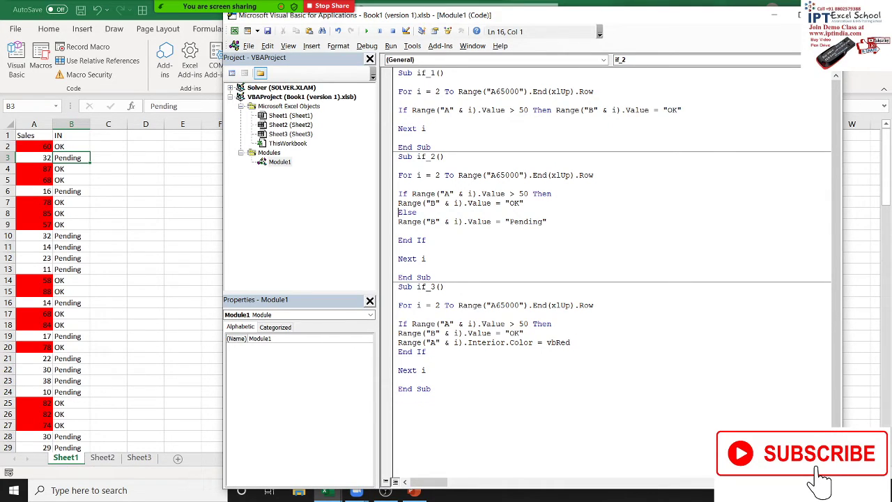
pyautogui.press('Return')
pyautogui.press('Up')
pyautogui.press('Up')
pyautogui.hotkey('shift', 'Down')
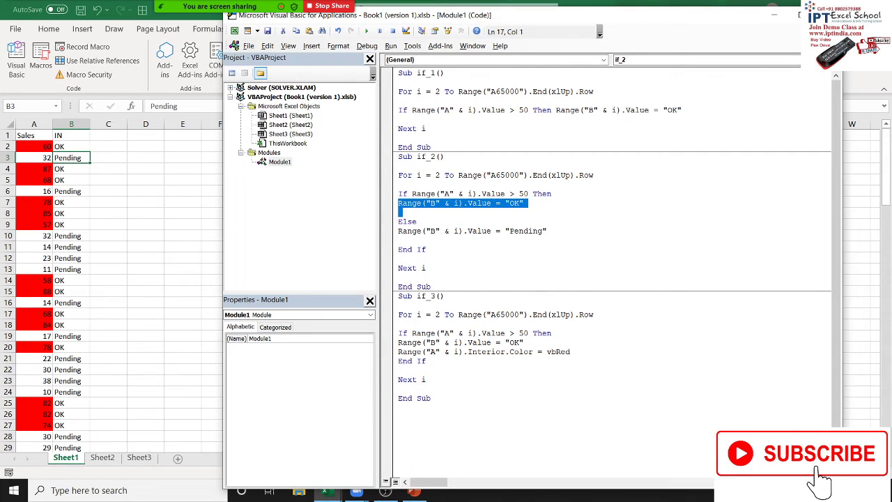
pyautogui.press('Down')
pyautogui.press('Down')
pyautogui.hotkey('shift', 'Down')
pyautogui.press('Right')
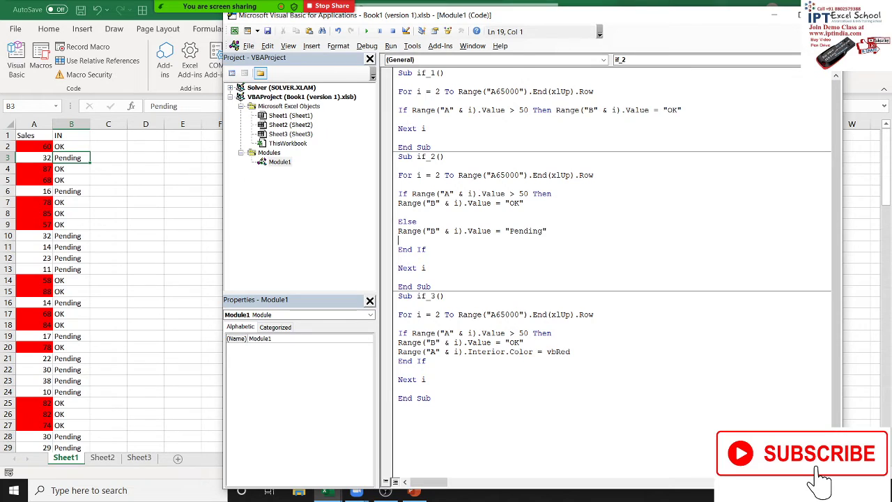
# Open Zoom's Participants panel and scroll through the list of 12 attendees
pyautogui.click(213, 16)
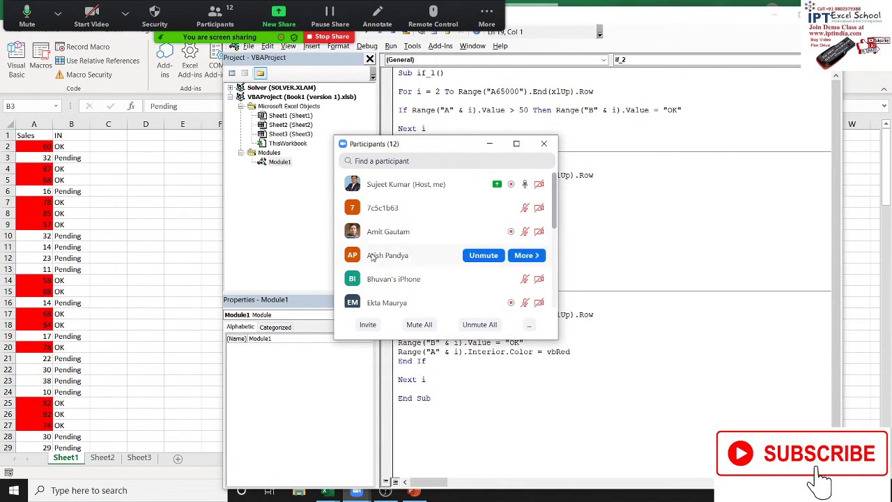
pyautogui.scroll(-5, 425, 259)
pyautogui.scroll(1, 427, 262)
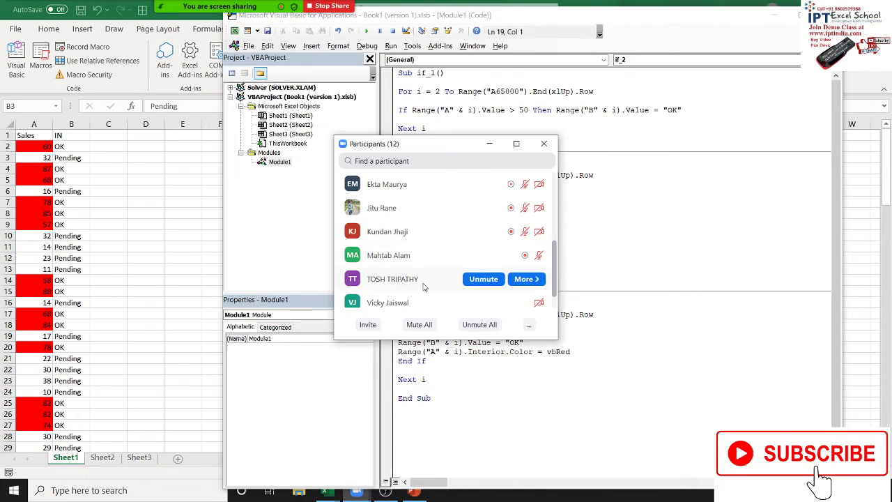
pyautogui.scroll(-1, 424, 287)
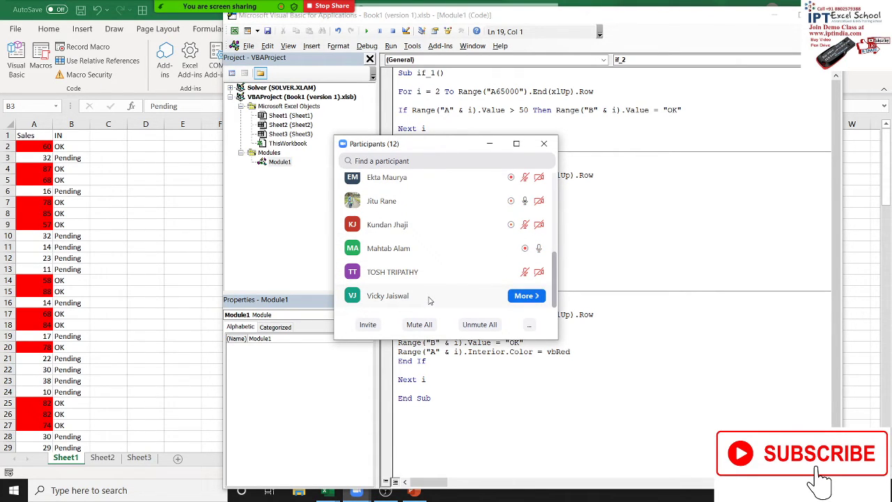
pyautogui.scroll(5, 429, 301)
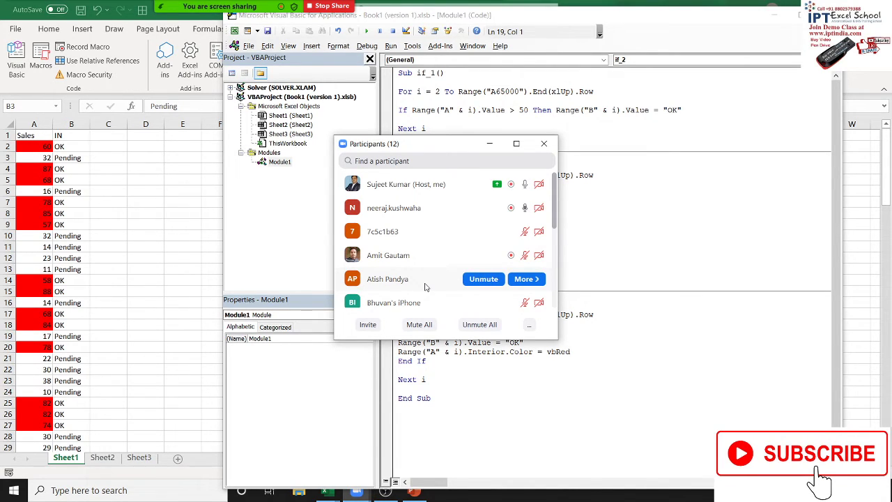
# Close Zoom's participants list and highlight the if_2 name in Sub if_2()
pyautogui.click(544, 144)
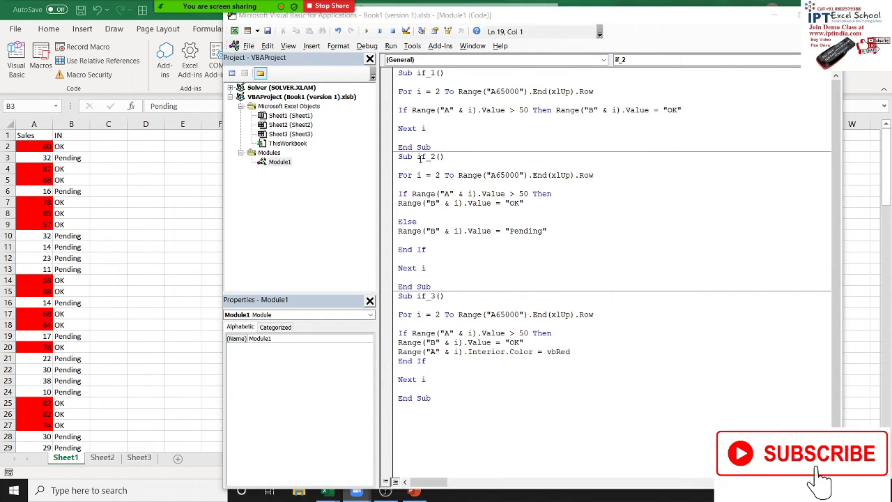
pyautogui.moveTo(417, 158); pyautogui.dragTo(443, 157)
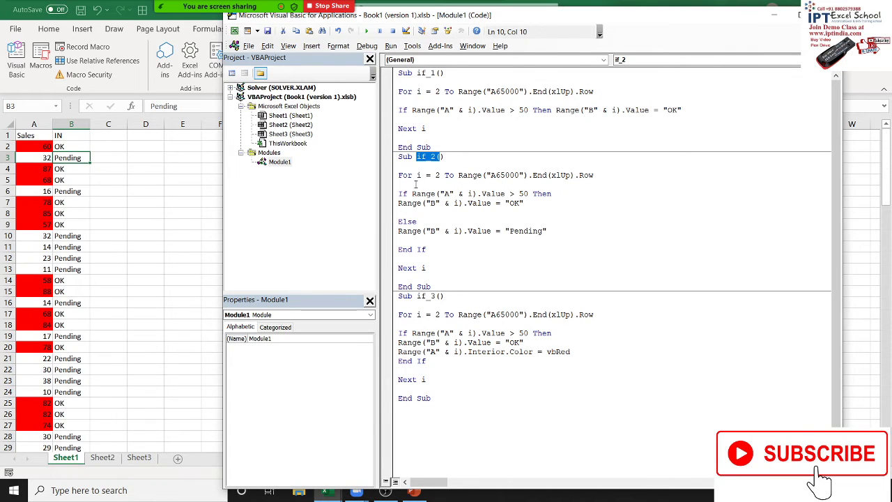
# Review the if_2 macro code, then select the sales figures in A2:A10 on the Excel sheet
pyautogui.moveTo(399, 159); pyautogui.dragTo(443, 282)
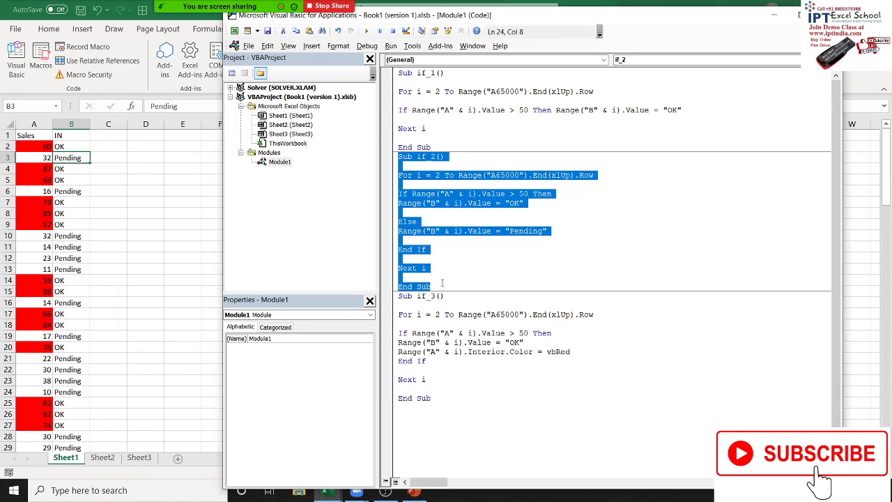
pyautogui.click(407, 222)
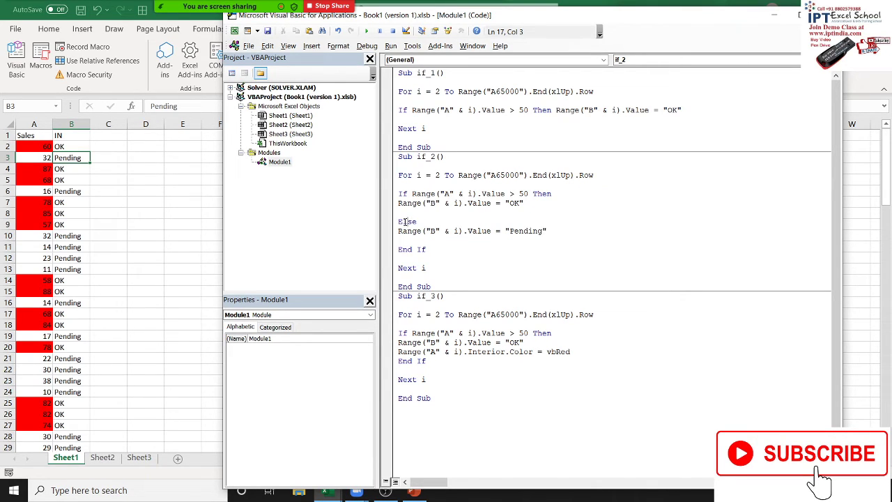
pyautogui.doubleClick(422, 158)
pyautogui.click(470, 425)
pyautogui.moveTo(43, 149); pyautogui.dragTo(47, 238)
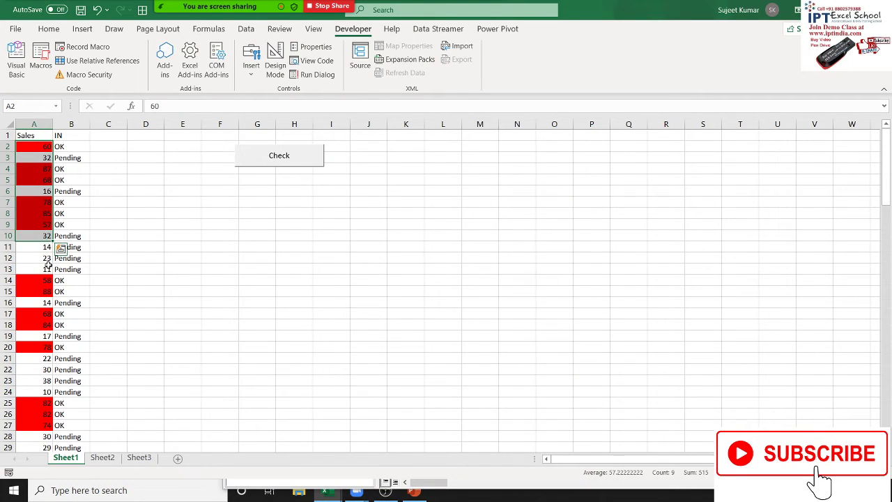
# Enter the criteria notes >50 in C2 and <60 in D2, then return to the VBA editor
pyautogui.hotkey('alt', 'F11')
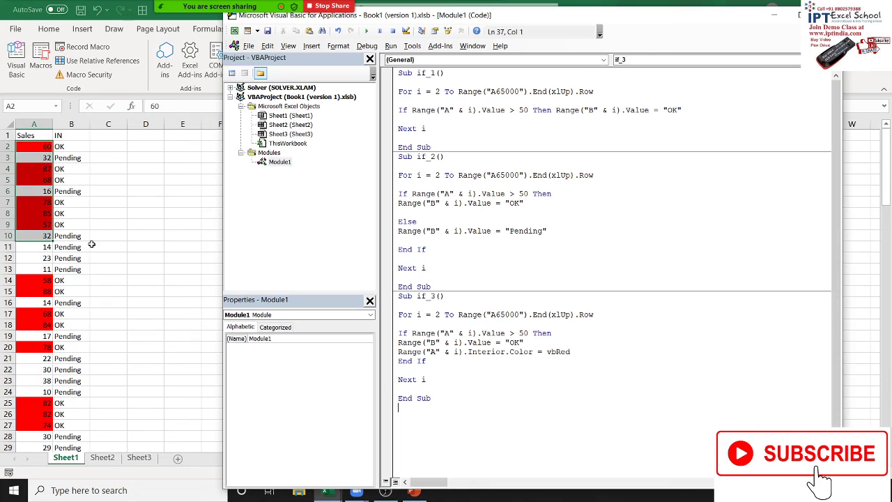
pyautogui.hotkey('alt', 'F11')
pyautogui.click(117, 148)
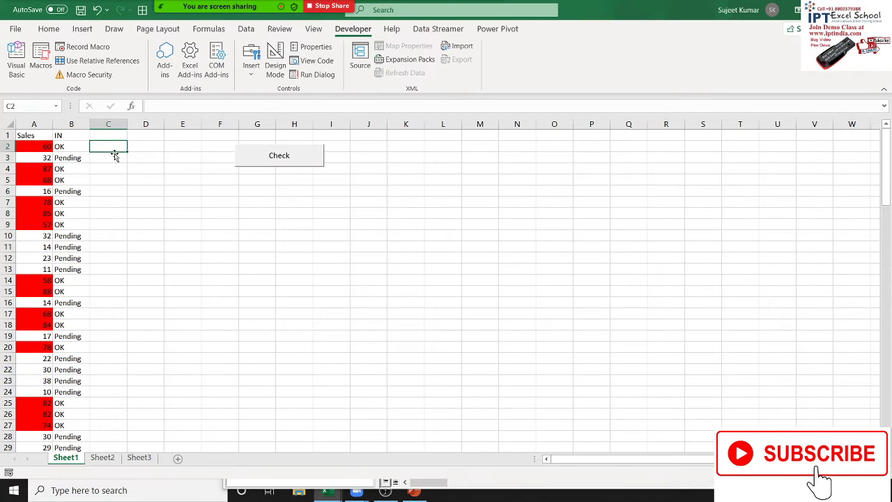
pyautogui.write('>50')
pyautogui.press('Tab')
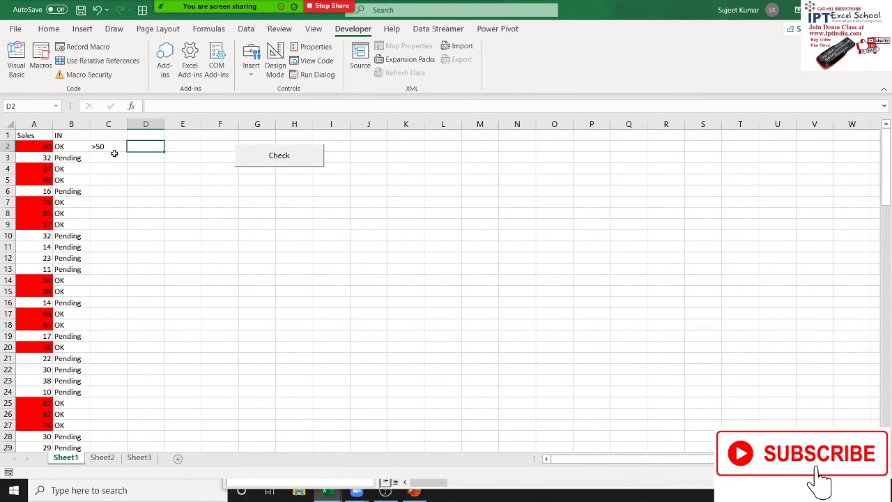
pyautogui.write('<60')
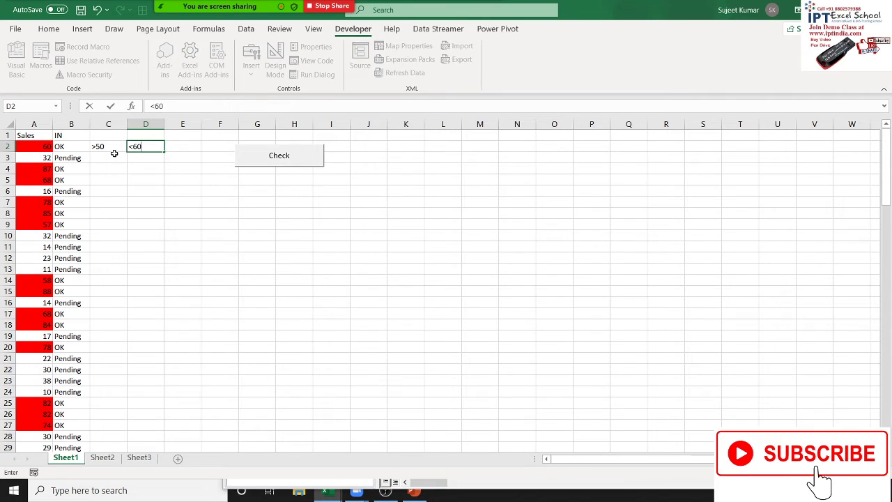
pyautogui.press('Return')
pyautogui.hotkey('alt', 'F11')
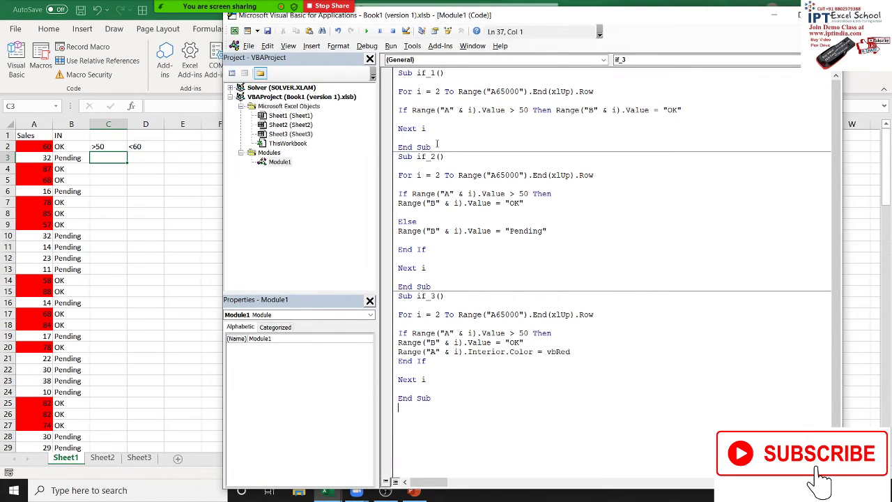
# Paste a copy of the if_1 loop after if_3 and start extending its If with And
pyautogui.moveTo(437, 145); pyautogui.dragTo(387, 81)
pyautogui.hotkey('ctrl', 'c')
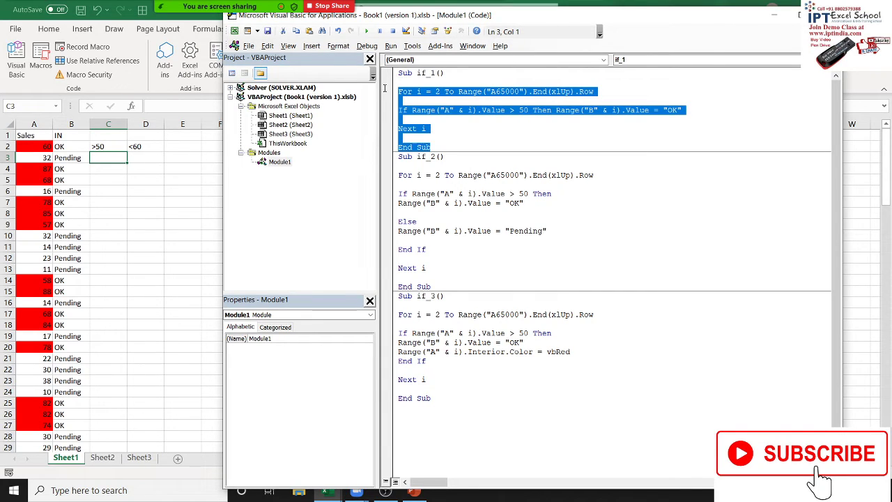
pyautogui.click(451, 432)
pyautogui.hotkey('ctrl', 'v')
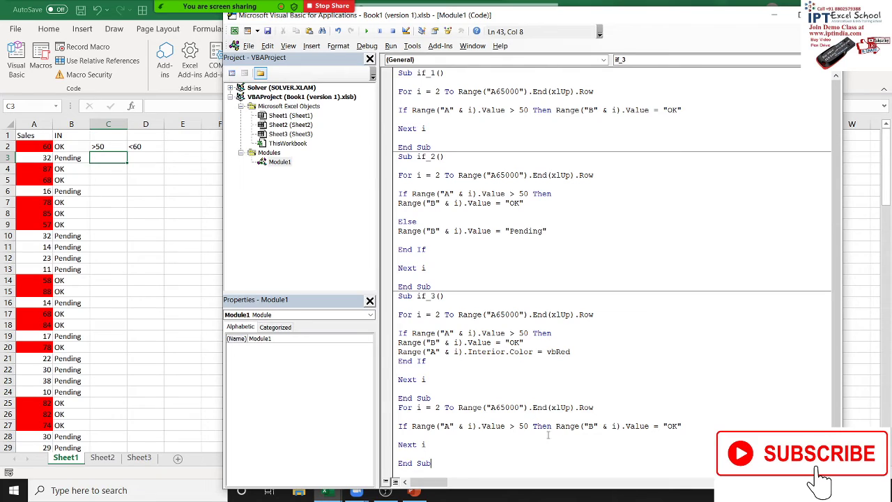
pyautogui.click(528, 425)
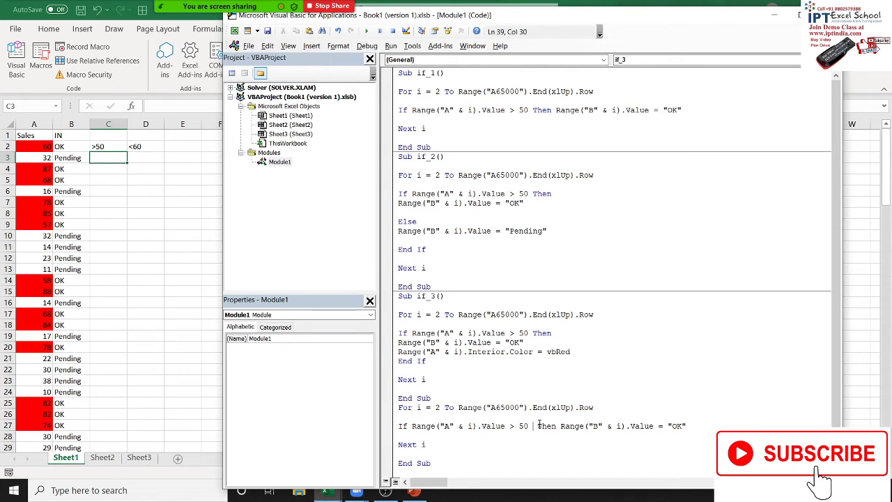
pyautogui.write('and')
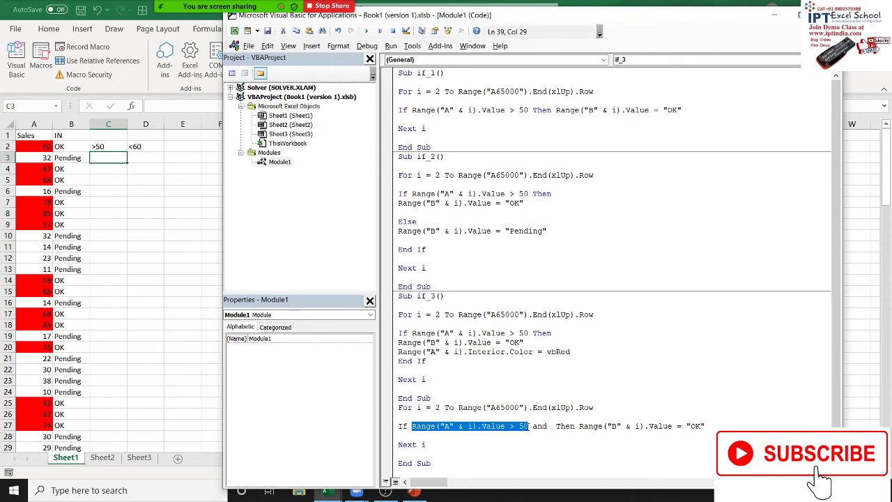
# Add a second condition Range("A" & i).Value <= 60 to the pasted If line
pyautogui.moveTo(412, 426); pyautogui.dragTo(527, 426)
pyautogui.hotkey('ctrl', 'c')
pyautogui.click(556, 426)
pyautogui.hotkey('ctrl', 'v')
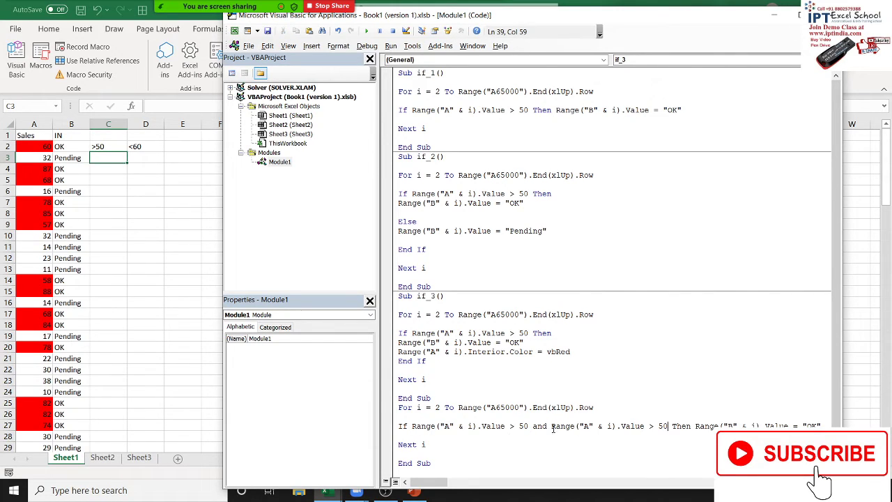
pyautogui.press('BackSpace')
pyautogui.press('BackSpace')
pyautogui.press('BackSpace')
pyautogui.press('BackSpace')
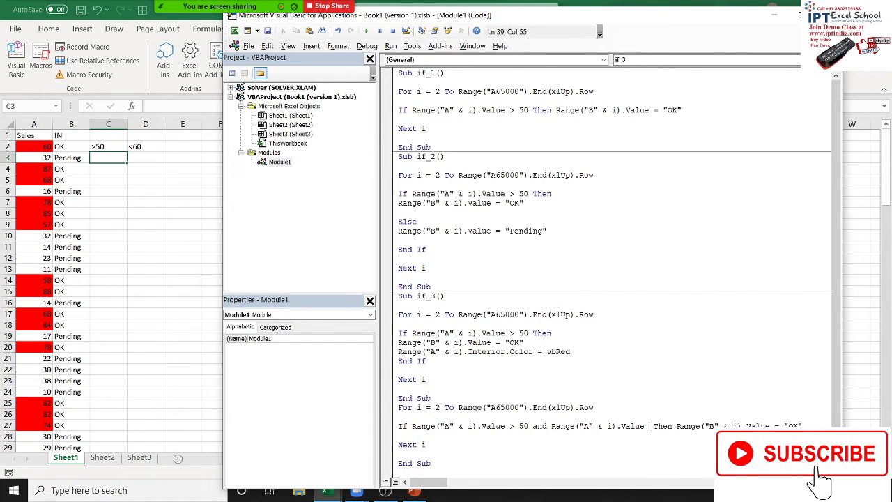
pyautogui.write('<=60')
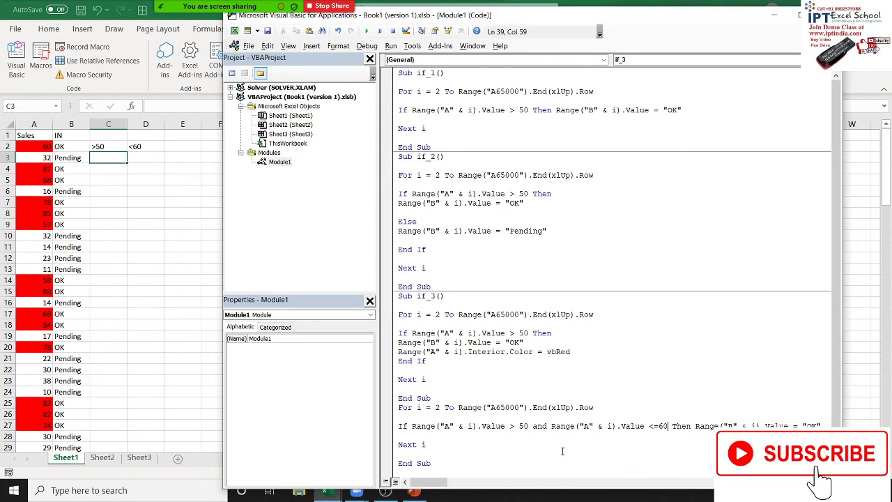
pyautogui.click(526, 438)
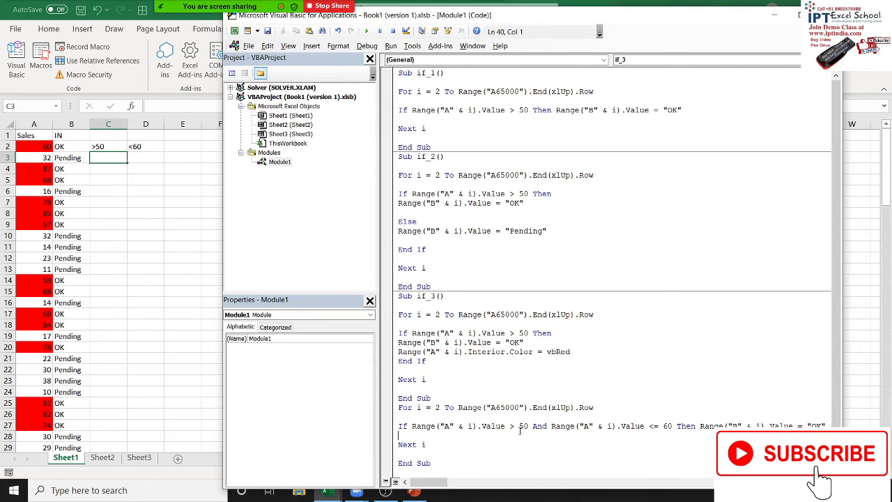
# Change the upper limit from 60 to 80, then select the condition notes in Excel
pyautogui.doubleClick(520, 426)
pyautogui.moveTo(412, 426); pyautogui.dragTo(677, 426)
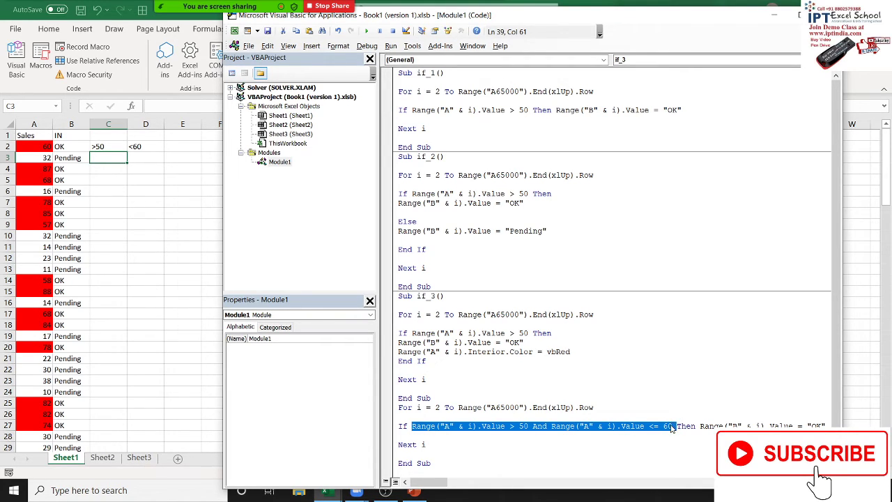
pyautogui.doubleClick(669, 426)
pyautogui.write('80')
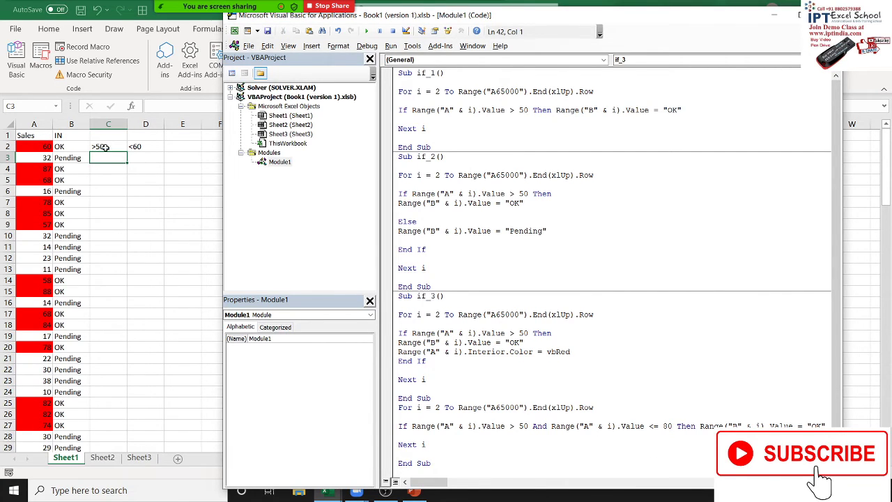
pyautogui.moveTo(101, 147); pyautogui.dragTo(155, 156)
# Clear the >50 and <60 notes from the sheet and undo a stray paste in the editor
pyautogui.press('Delete')
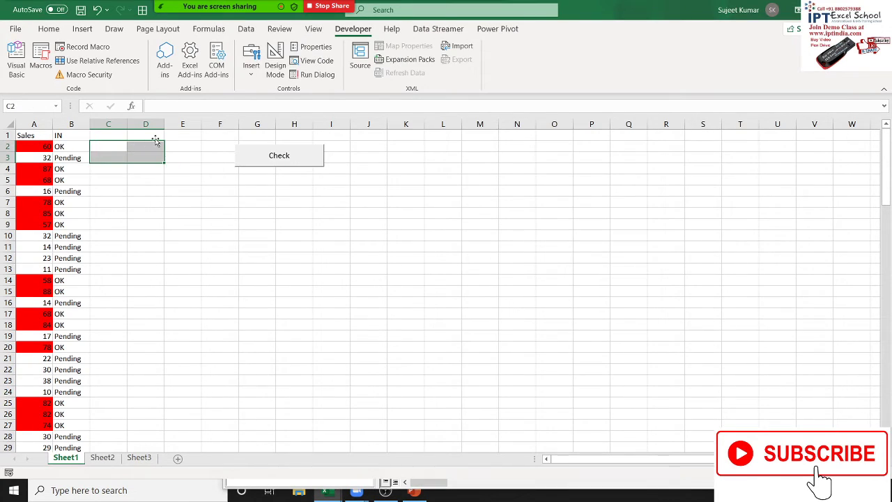
pyautogui.hotkey('alt', 'F11')
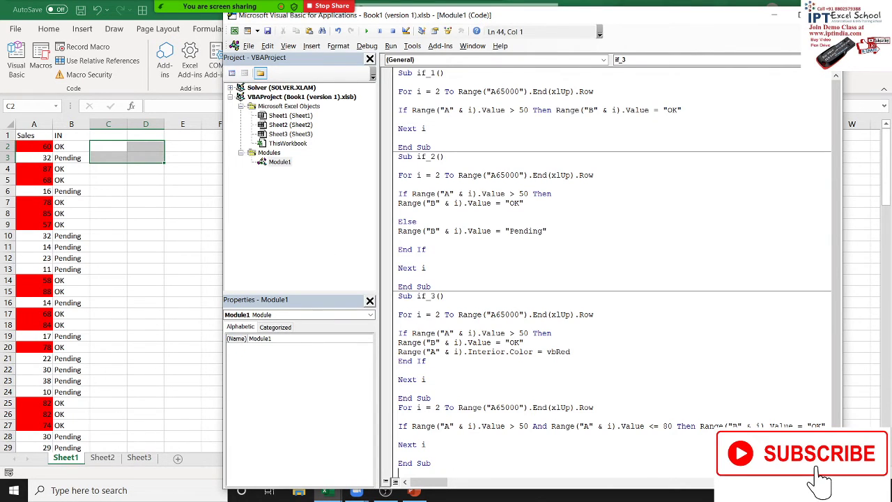
pyautogui.press('Down')
pyautogui.press('Down')
pyautogui.press('Down')
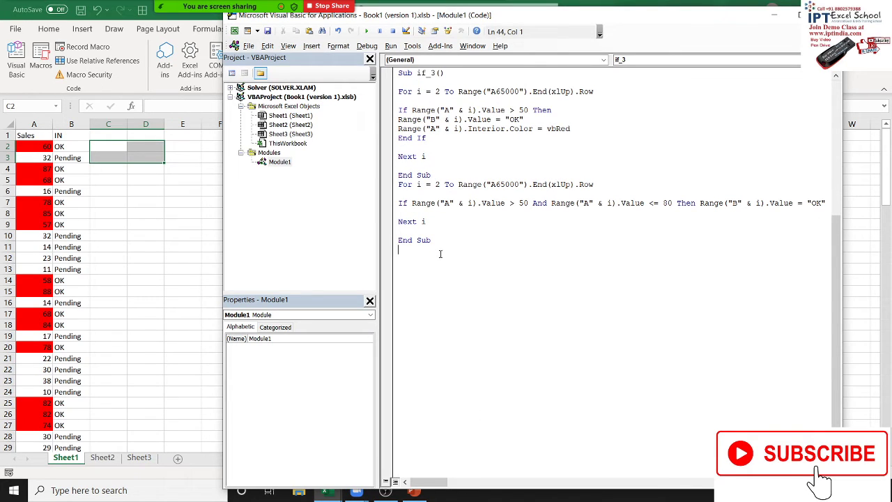
pyautogui.hotkey('ctrl', 'v')
pyautogui.hotkey('ctrl', 'z')
# Delete the unnamed And-condition loop below if_3, leaving a new blank line
pyautogui.moveTo(436, 239); pyautogui.dragTo(390, 131)
pyautogui.click(465, 165)
pyautogui.scroll(1, 491, 258)
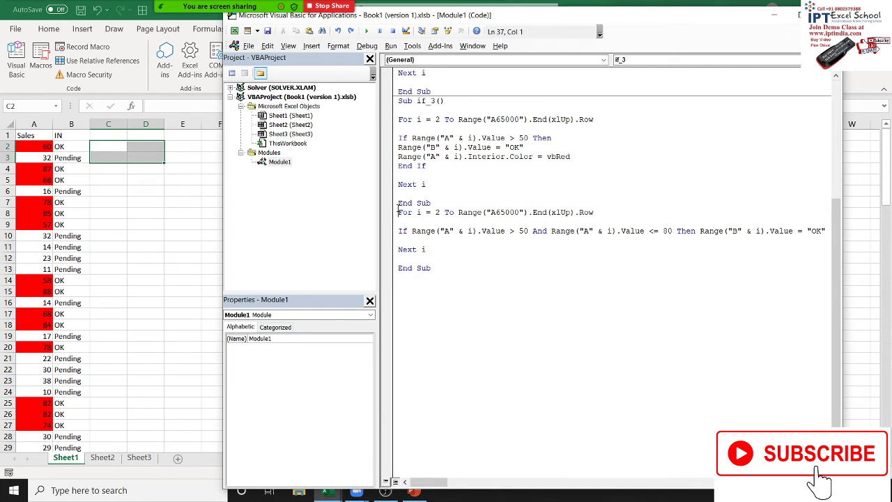
pyautogui.moveTo(398, 212)
pyautogui.mouseDown()
pyautogui.moveTo(413, 268)
pyautogui.moveTo(401, 212)
pyautogui.moveTo(433, 274)
pyautogui.mouseUp()
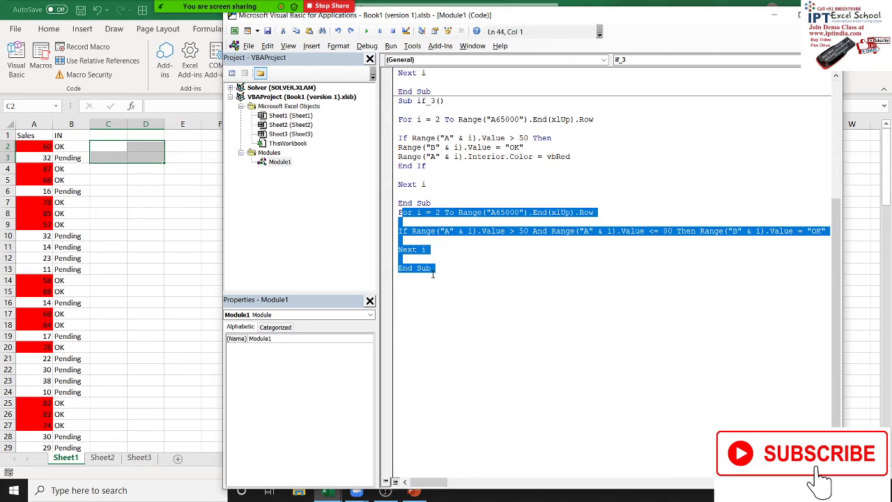
pyautogui.press('Delete')
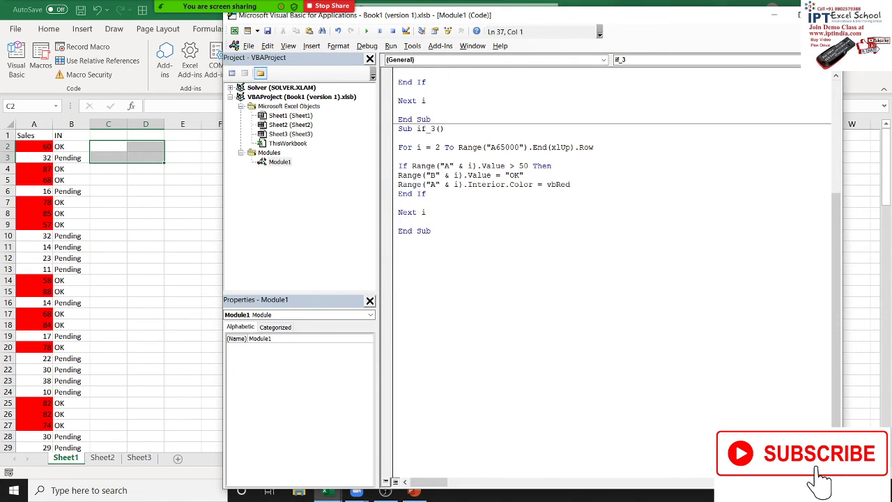
pyautogui.press('Return')
pyautogui.write('sub if')
pyautogui.scroll(-1, 430, 276)
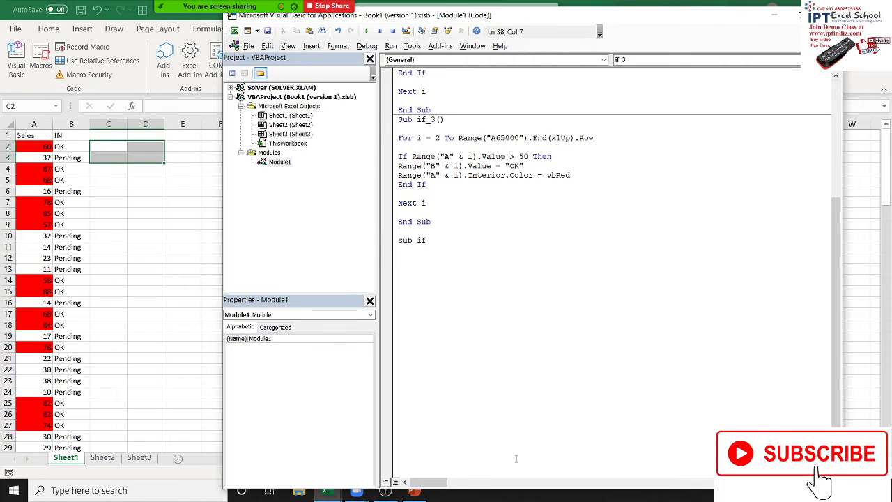
# Bring the VBA editor back to the front and launch Windows Magnifier by searching 'mag'
pyautogui.click(382, 492)
pyautogui.click(382, 493)
pyautogui.hotkey('alt', 'Tab')
pyautogui.hotkey('alt', 'Tab')
pyautogui.press('super')
pyautogui.write('mag')
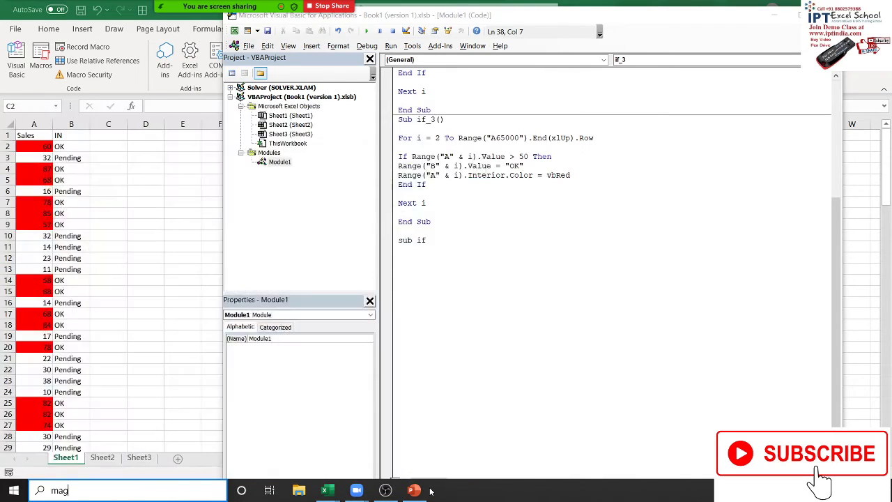
pyautogui.press('Return')
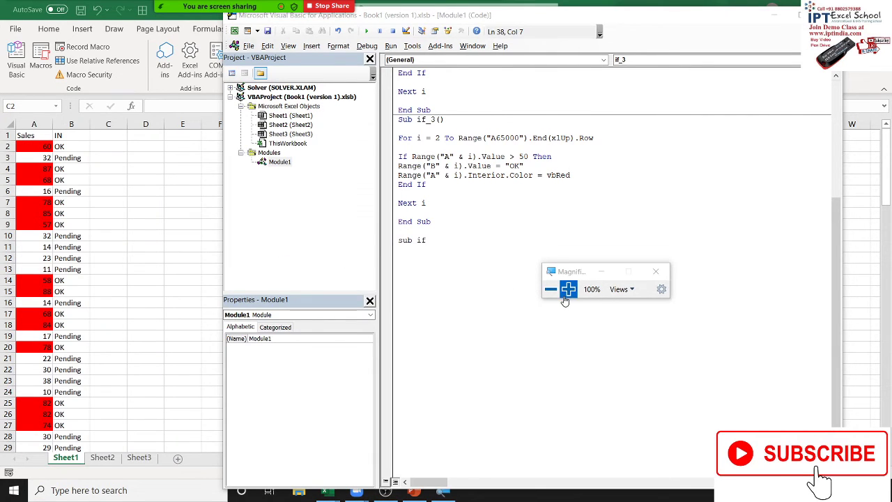
# Zoom the magnifier to 200% and create Sub if_2() with blank lines inside
pyautogui.click(568, 288)
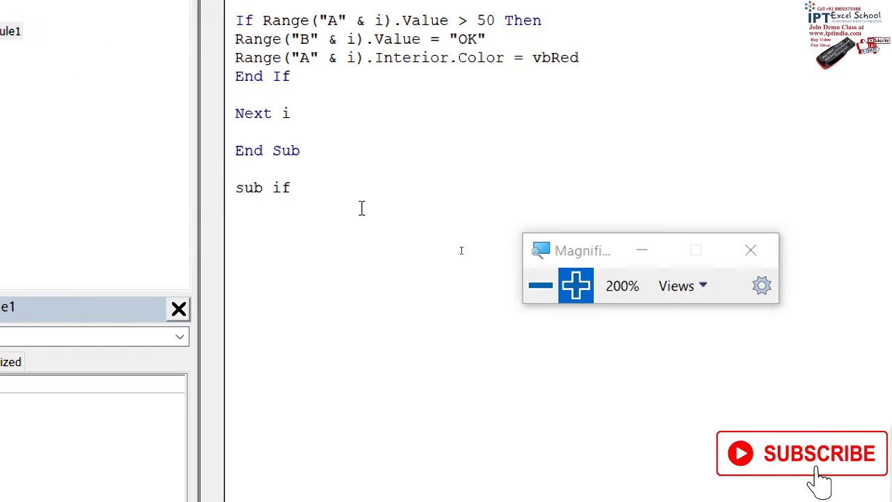
pyautogui.write('if_')
pyautogui.write('2()')
pyautogui.press('Return')
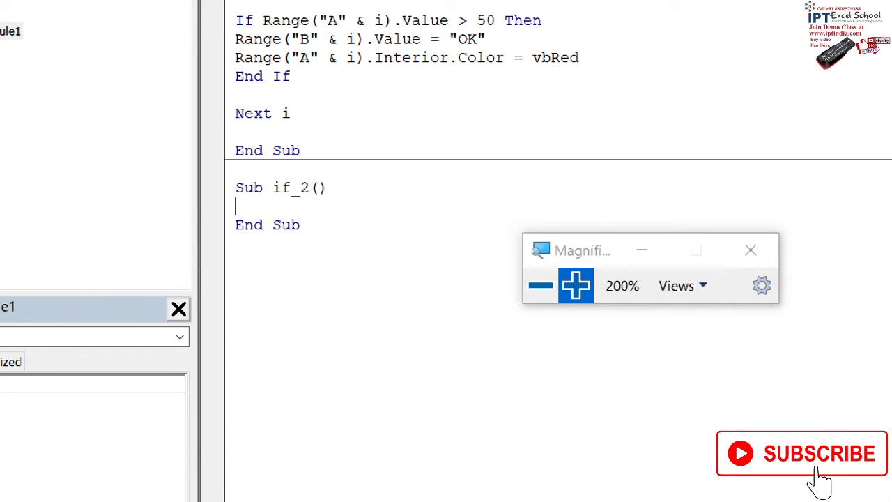
pyautogui.press('Return')
pyautogui.press('Return')
pyautogui.press('Return')
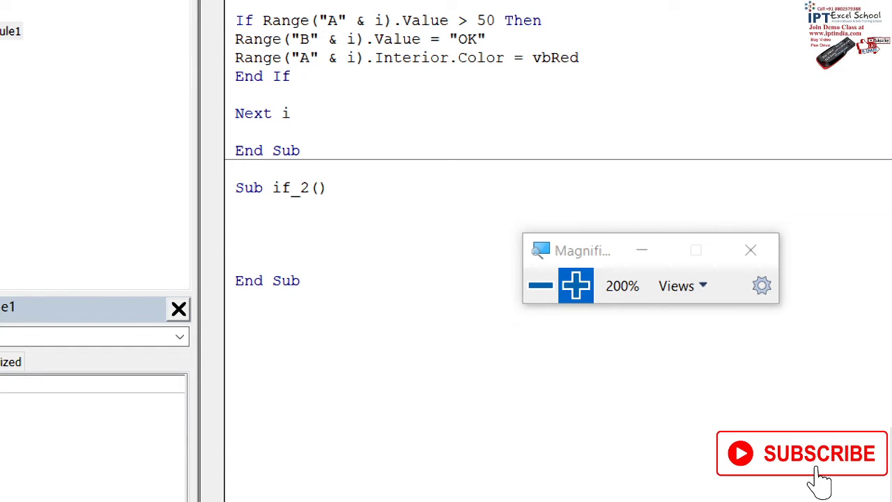
pyautogui.press('Return')
pyautogui.press('Up')
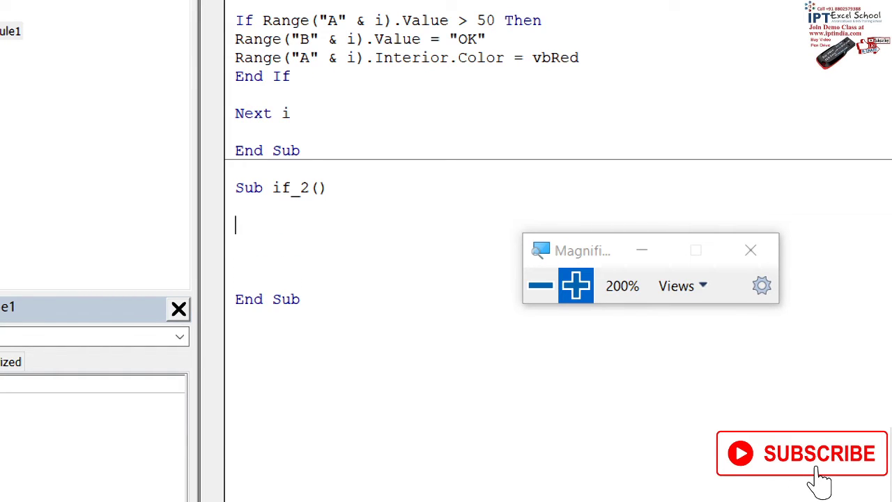
# Write the loop header ending in Range("A65000").End(xlUp).Row using IntelliSense suggestions
pyautogui.write('for i ')
pyautogui.write('= ra')
pyautogui.write('nge(')
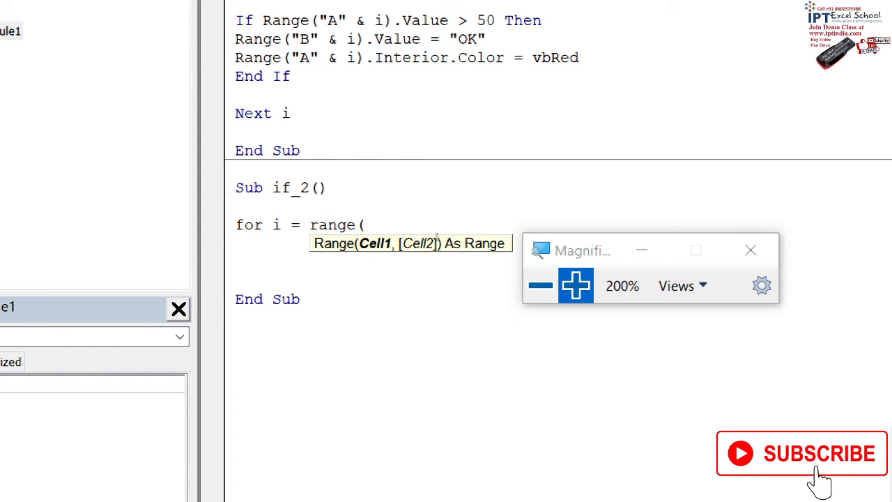
pyautogui.write('"A65000')
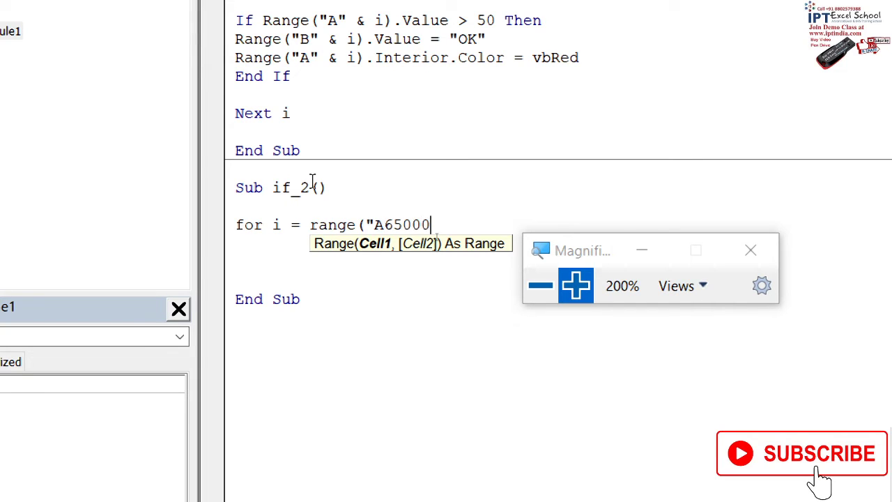
pyautogui.write('").en')
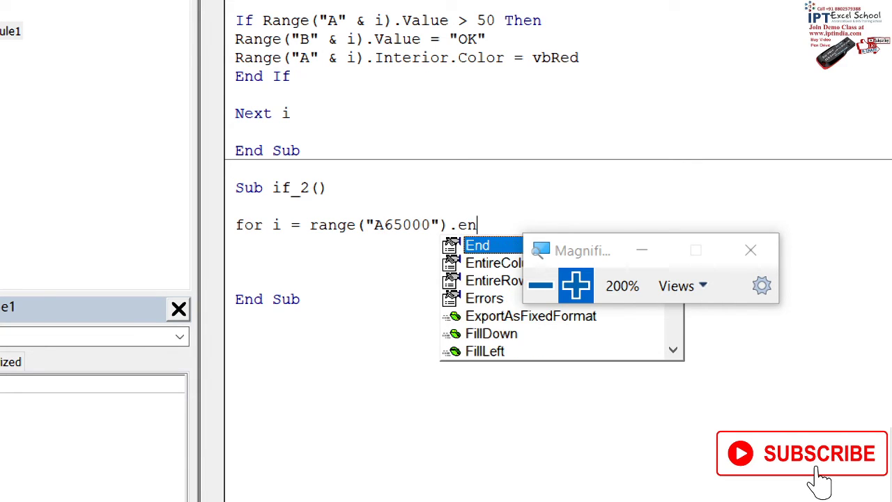
pyautogui.write('d')
pyautogui.press('Tab')
pyautogui.write('(')
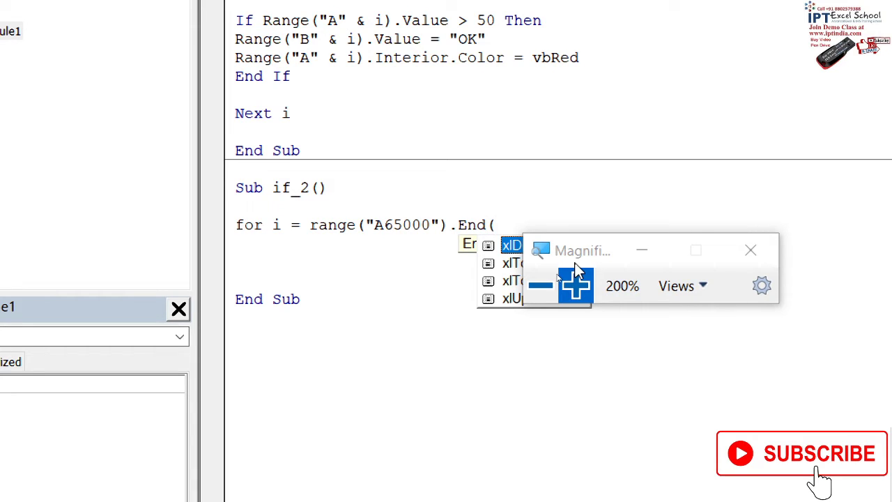
pyautogui.moveTo(558, 240); pyautogui.dragTo(647, 398)
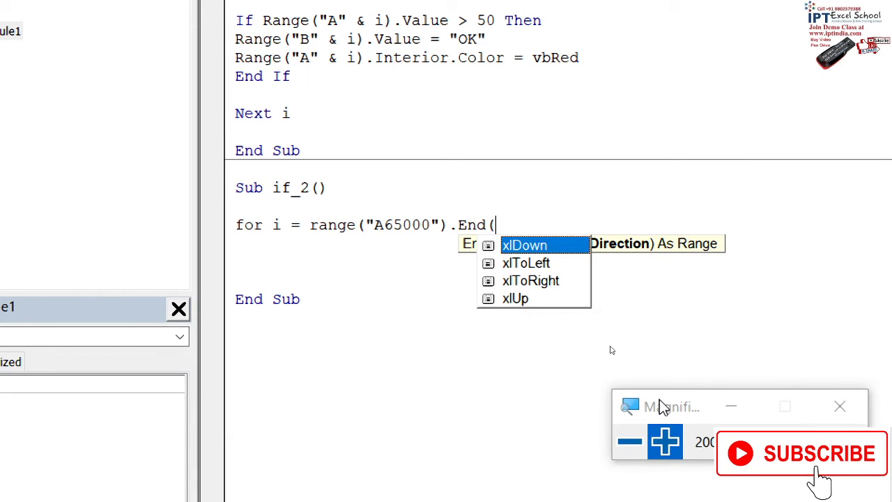
pyautogui.press('Down')
pyautogui.press('Down')
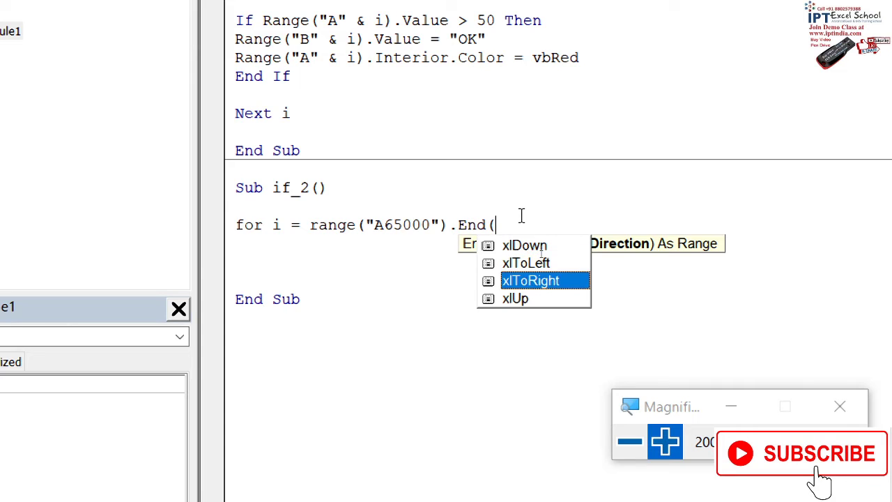
pyautogui.press('Down')
pyautogui.press('Escape')
pyautogui.write('xlUp)')
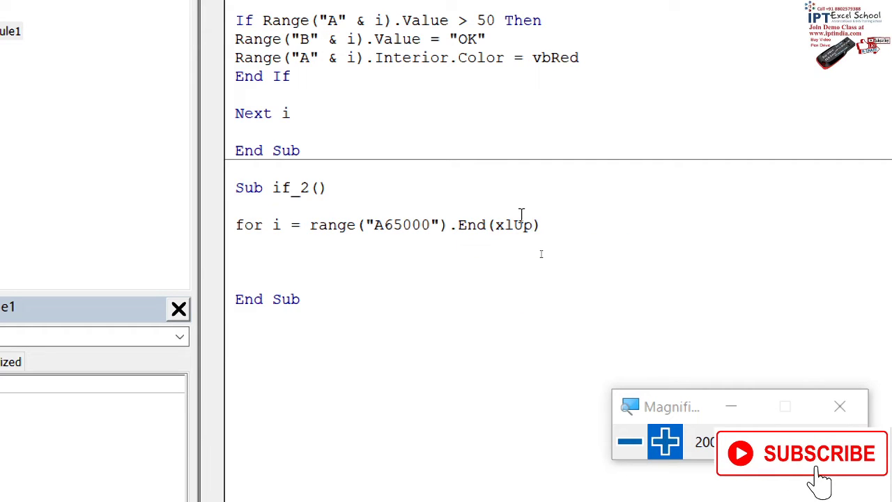
pyautogui.write('.row')
pyautogui.press('Tab')
pyautogui.press('Return')
pyautogui.press('Return')
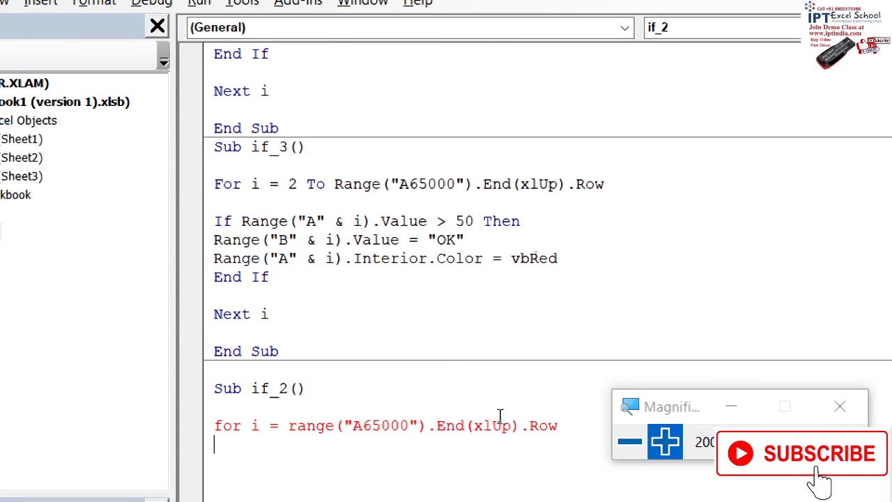
# Insert the start value so it reads For i = 2 To …, and close the loop with Next i
pyautogui.scroll(-3, 499, 417)
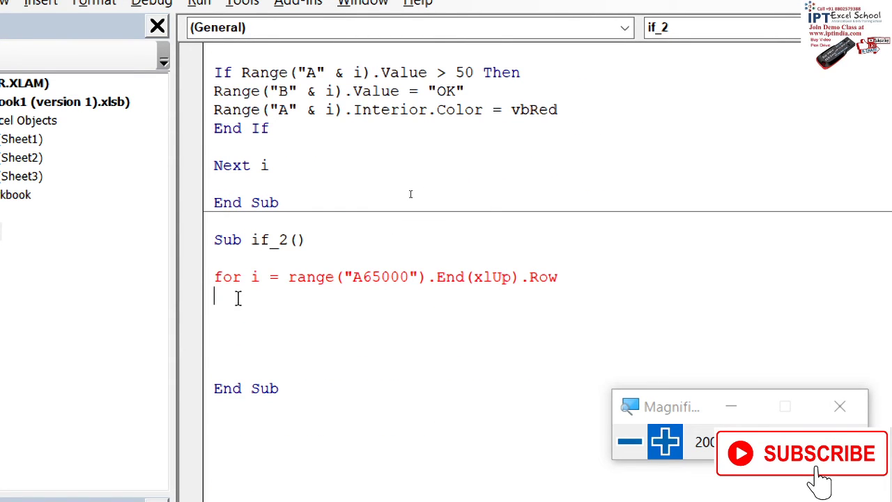
pyautogui.click(280, 277)
pyautogui.write('2 t')
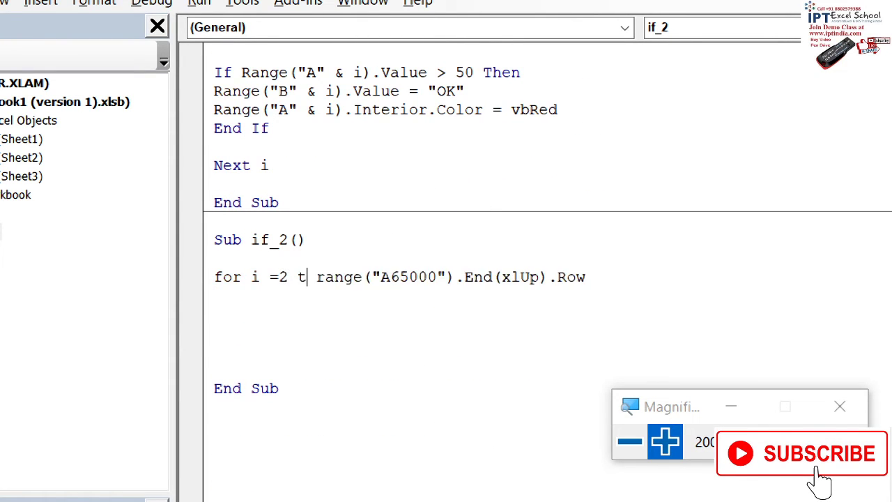
pyautogui.write('o')
pyautogui.press('Down')
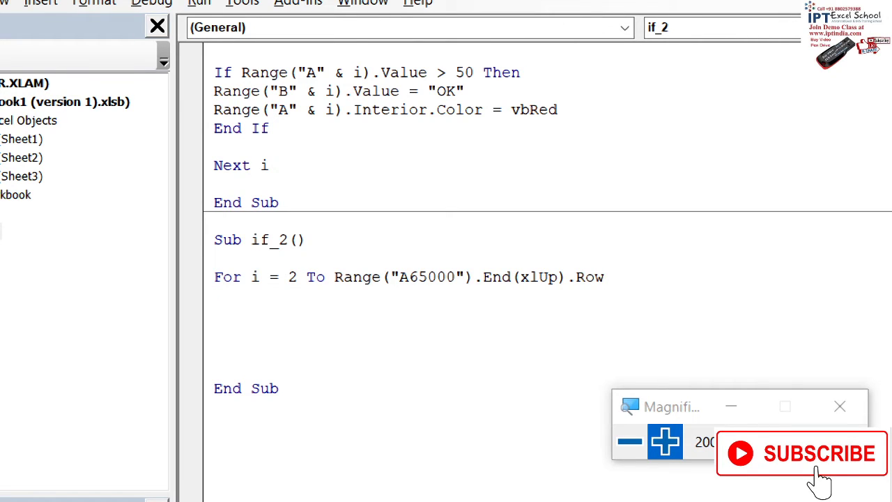
pyautogui.write('next i')
pyautogui.press('Up')
pyautogui.press('Return')
pyautogui.press('Return')
pyautogui.press('Return')
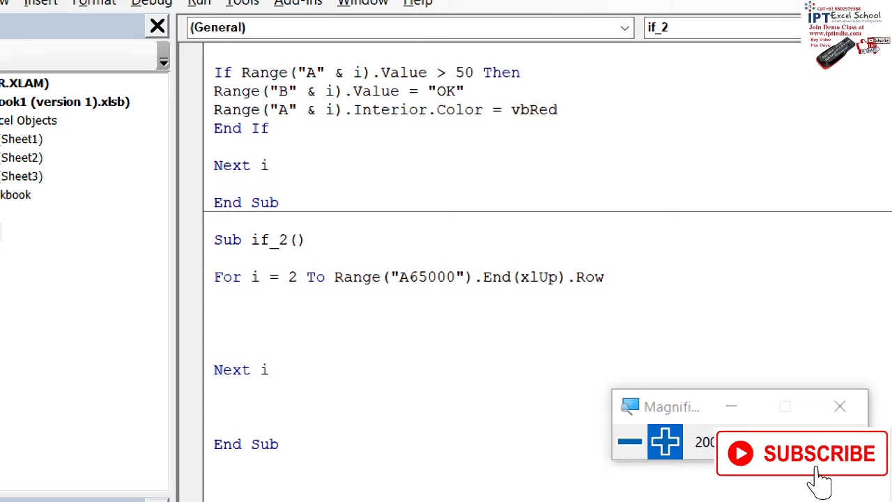
# Start an If Range("A" & i).Value condition inside the loop, then erase the unfinished part
pyautogui.write('if range')
pyautogui.write('("')
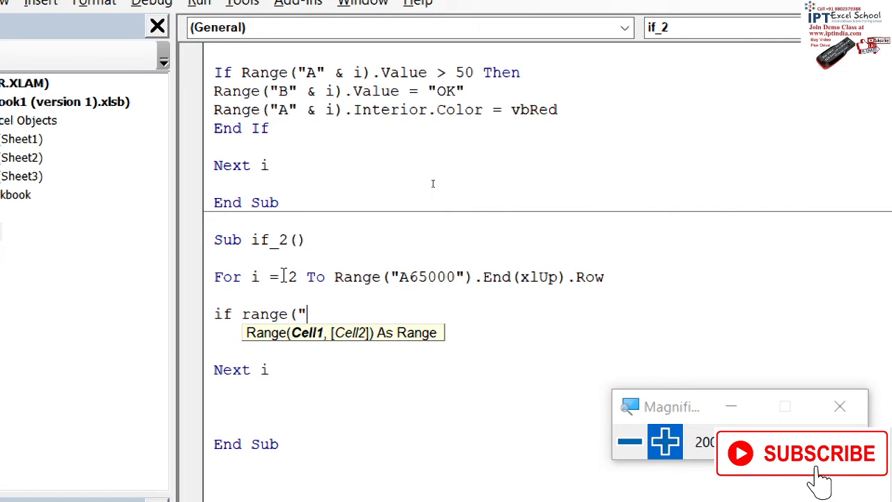
pyautogui.write('A')
pyautogui.write('" ')
pyautogui.write('& o')
pyautogui.press('BackSpace')
pyautogui.write('i)')
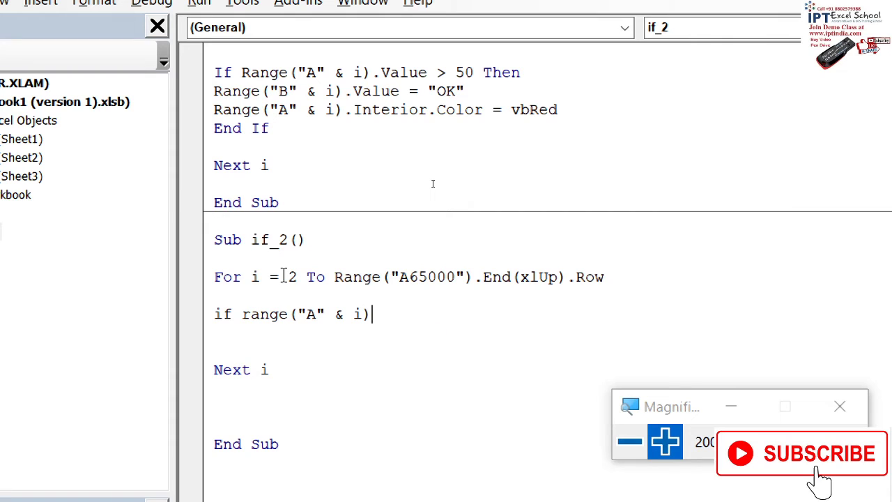
pyautogui.write('.v')
pyautogui.press('Down')
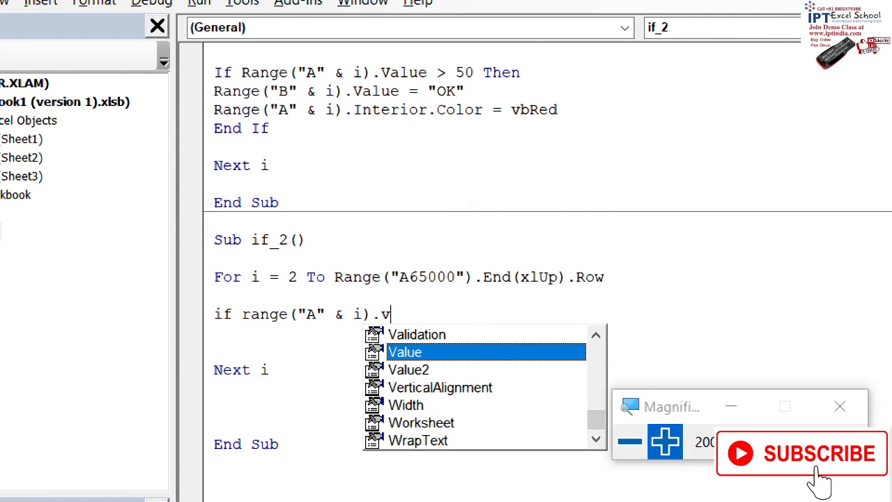
pyautogui.press('BackSpace')
pyautogui.press('BackSpace')
pyautogui.press('BackSpace')
pyautogui.press('BackSpace')
pyautogui.press('BackSpace')
pyautogui.press('BackSpace')
pyautogui.press('BackSpace')
pyautogui.press('BackSpace')
pyautogui.press('BackSpace')
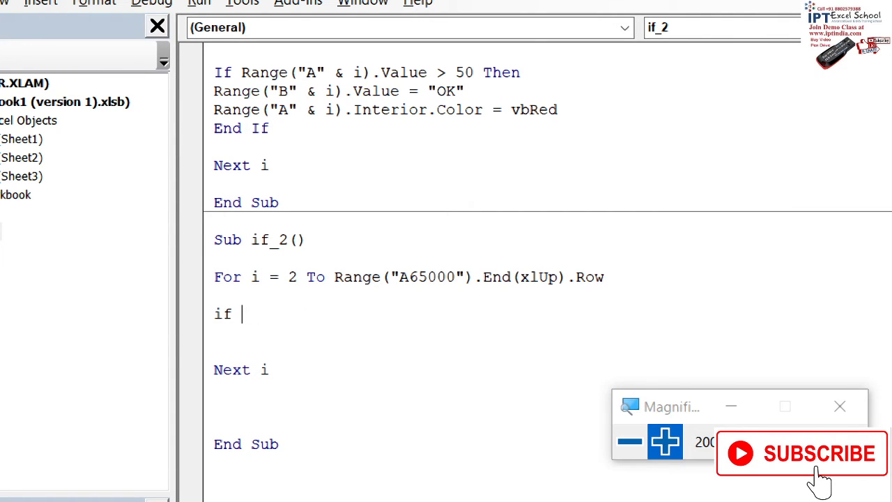
pyautogui.press('BackSpace')
pyautogui.press('BackSpace')
pyautogui.press('BackSpace')
# Declare Dim r As Integer and set r = Range("A" & i).Value inside the loop
pyautogui.press('Return')
pyautogui.press('Up')
pyautogui.press('Up')
pyautogui.write('di')
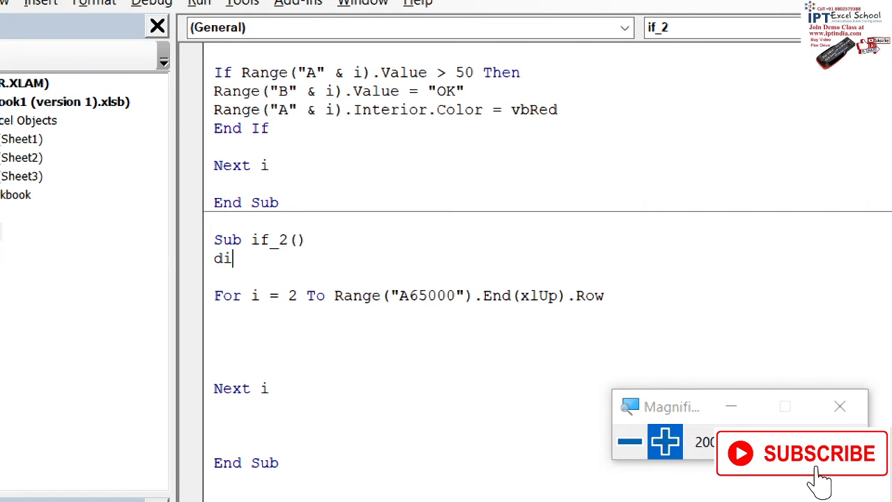
pyautogui.write('m r as ')
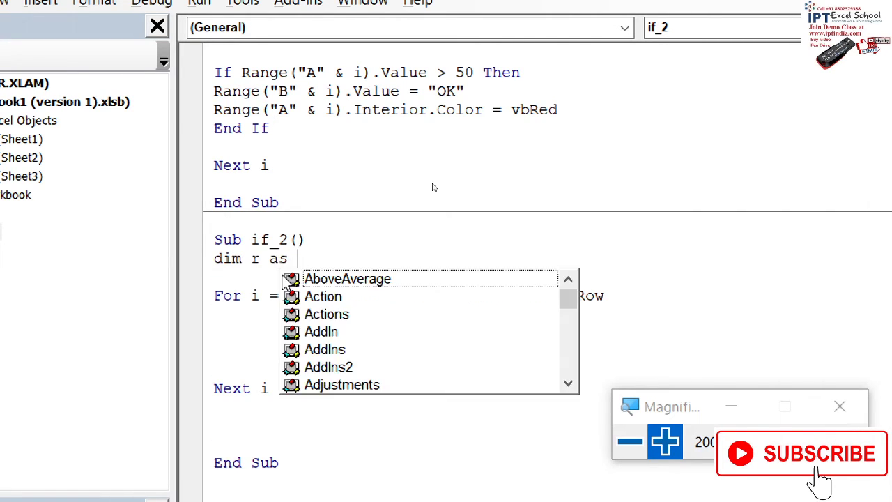
pyautogui.write('i')
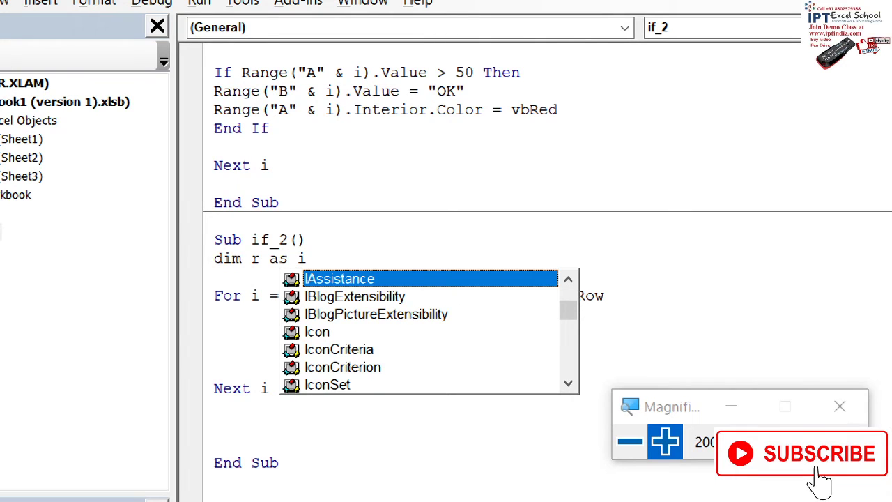
pyautogui.write('n')
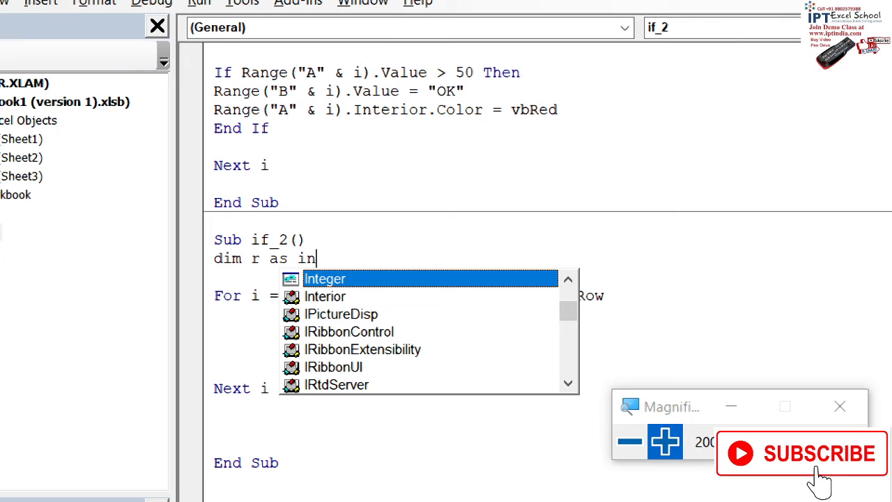
pyautogui.press('Tab')
pyautogui.click(284, 275)
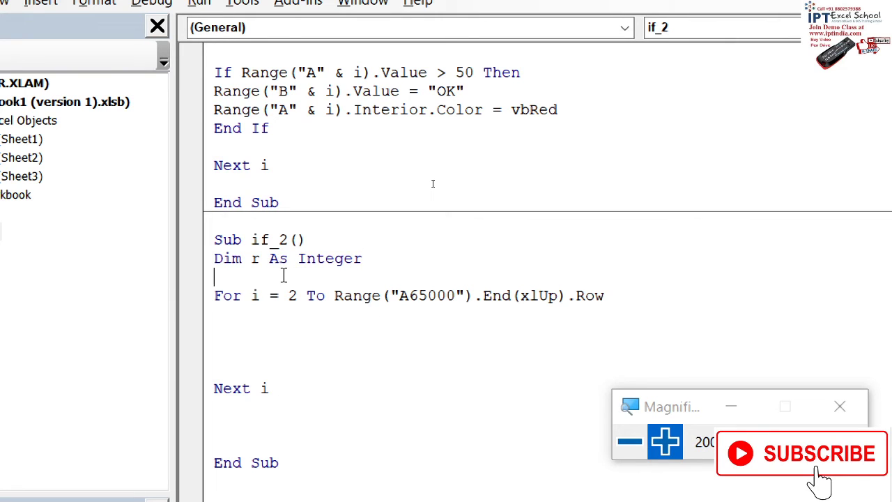
pyautogui.write('r=')
pyautogui.write('range(')
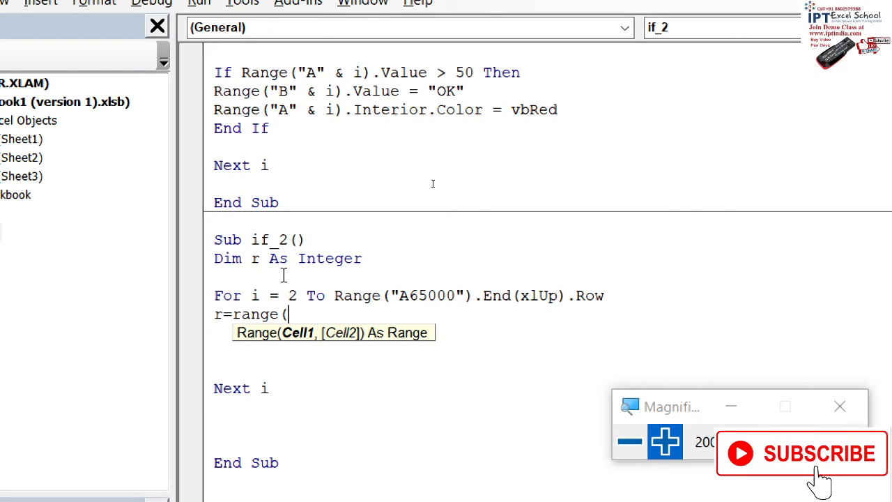
pyautogui.write('"A')
pyautogui.write('&')
pyautogui.write(' i)')
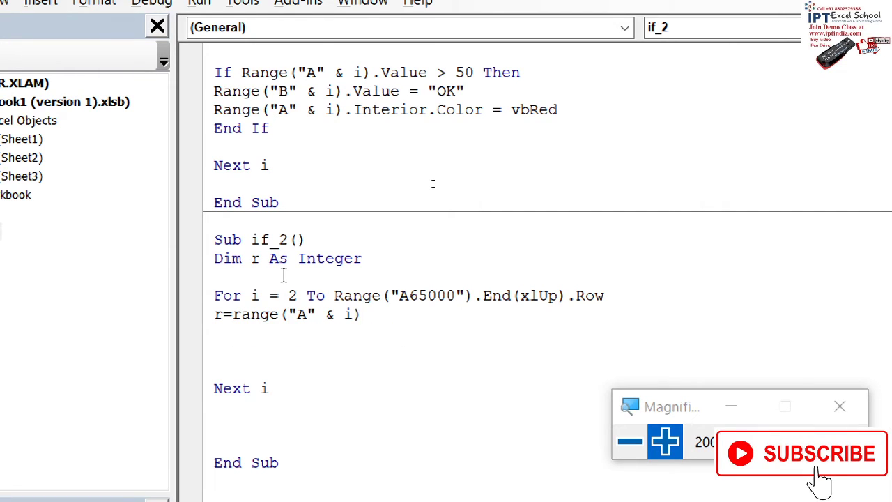
pyautogui.write('.v')
pyautogui.press('Down')
pyautogui.press('Return')
pyautogui.press('Return')
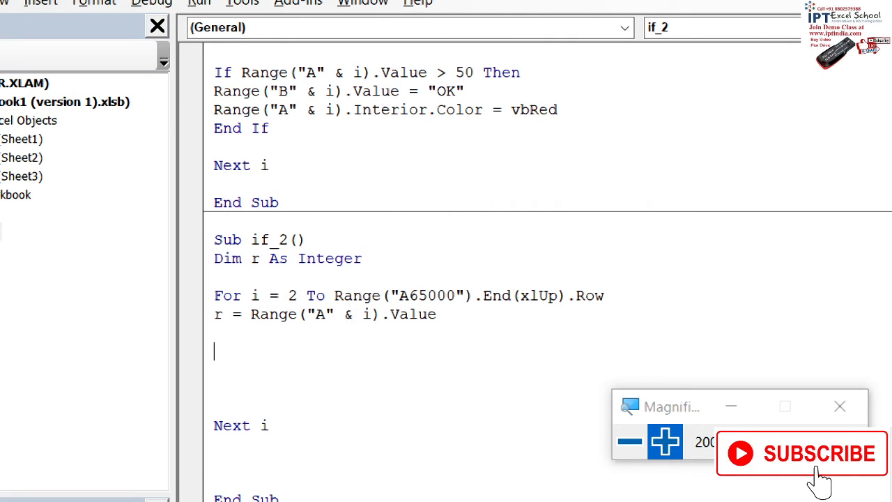
# Type the If line testing r = 10, 20, 60, 85 or r > 90 Then
pyautogui.write('if r')
pyautogui.write('=10')
pyautogui.write(' or r')
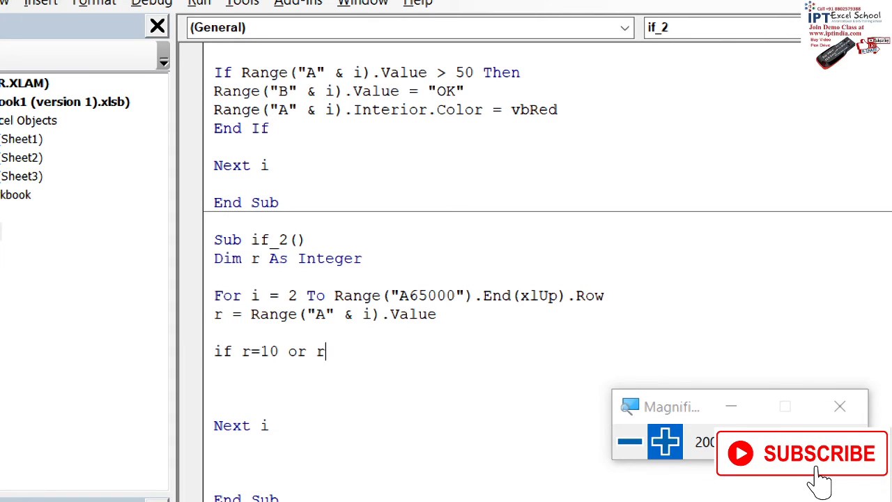
pyautogui.write('=20 ')
pyautogui.write('or r')
pyautogui.write('=60 ')
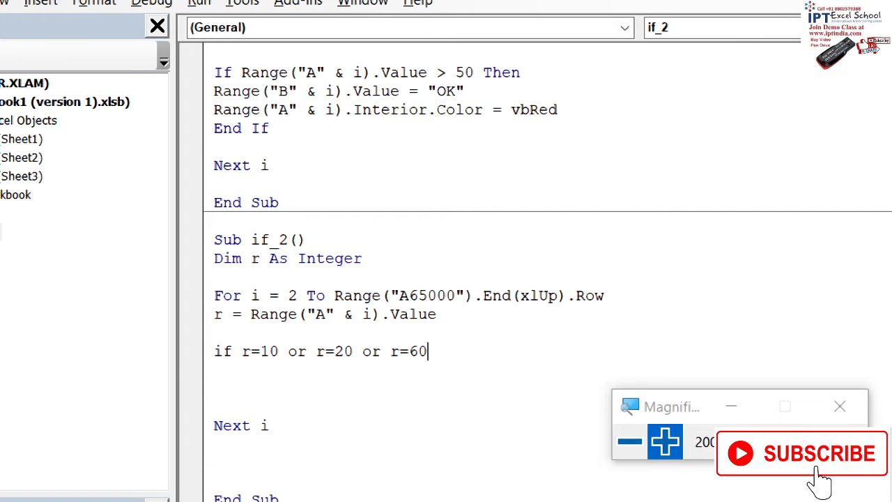
pyautogui.write('of ')
pyautogui.write('r=85  ')
pyautogui.write('of ')
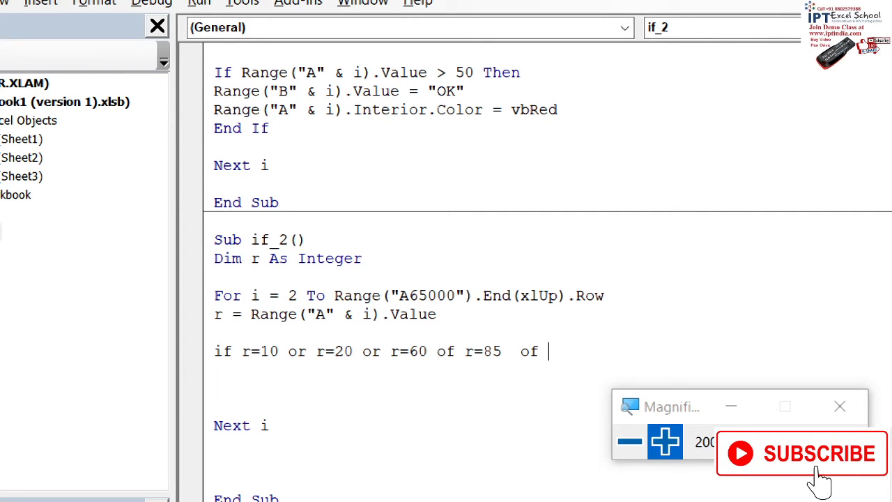
pyautogui.write('r<')
pyautogui.press('BackSpace')
pyautogui.write('>90 ')
pyautogui.write('then')
# Dismiss the compile error and correct the first mistyped 'of' to 'Or' in the If line
pyautogui.press('Return')
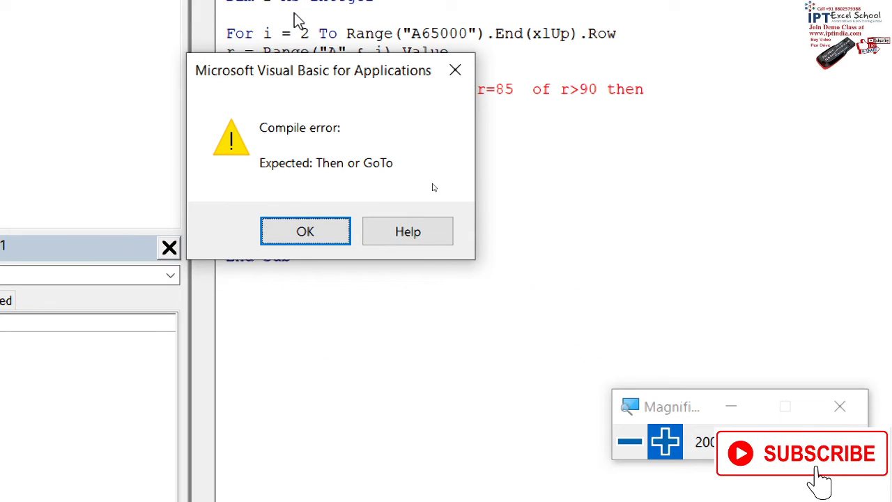
pyautogui.click(300, 236)
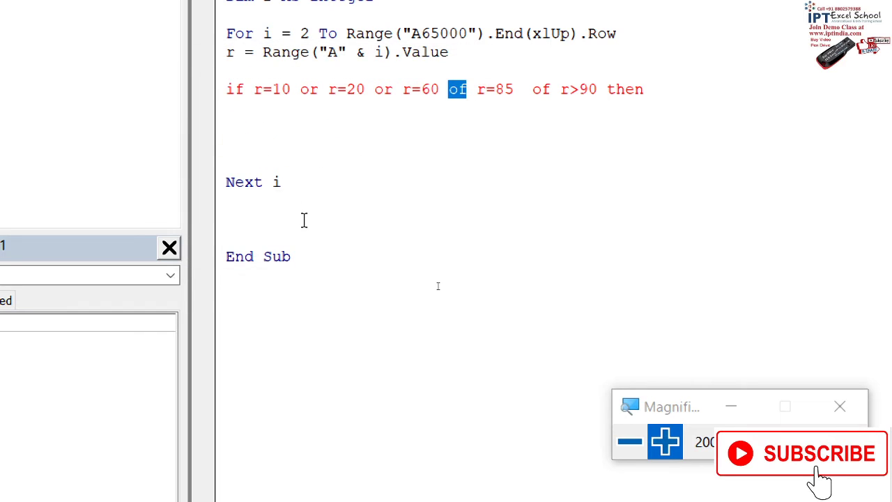
pyautogui.click(327, 132)
pyautogui.click(466, 89)
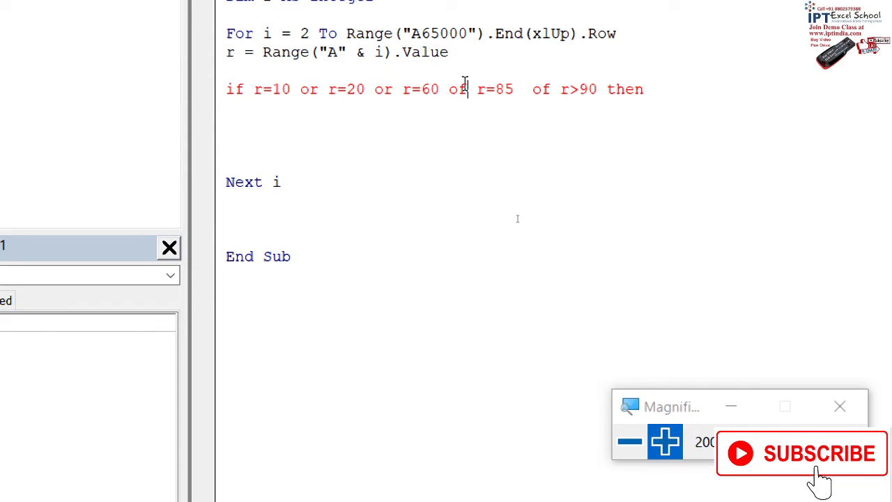
pyautogui.press('BackSpace')
pyautogui.write('r')
pyautogui.press('Down')
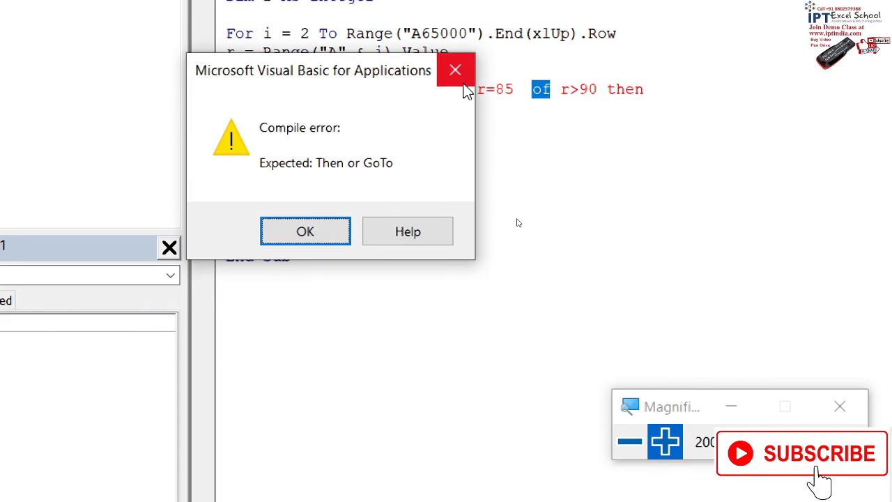
# Correct the remaining 'of' to 'Or' and begin a Range statement below the If line
pyautogui.click(463, 84)
pyautogui.press('Left')
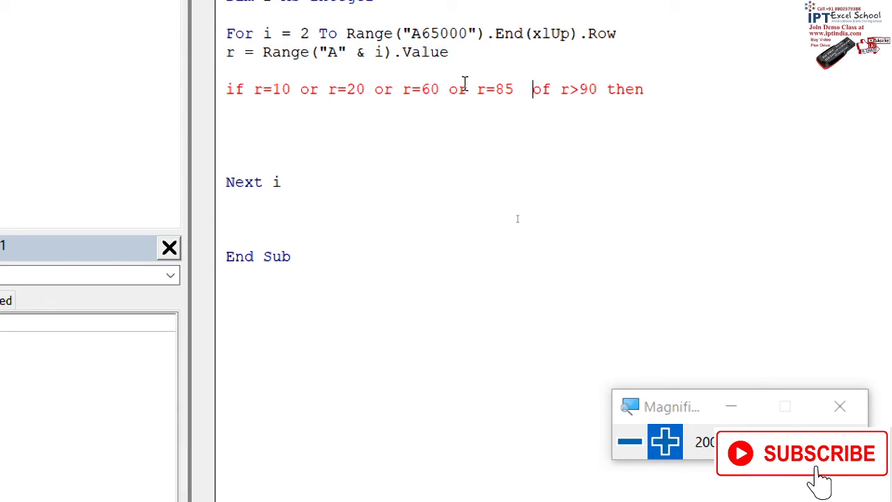
pyautogui.press('Right')
pyautogui.press('Right')
pyautogui.press('BackSpace')
pyautogui.write('r')
pyautogui.press('Down')
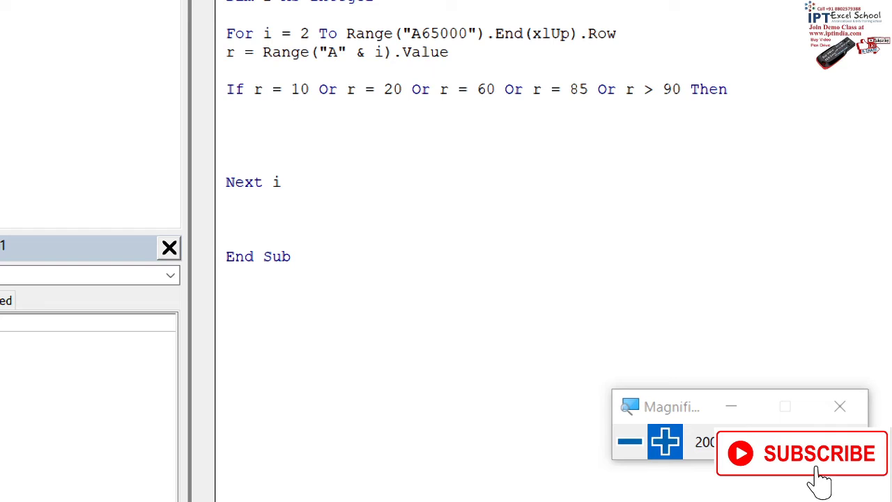
pyautogui.write('range')
pyautogui.write('("V')
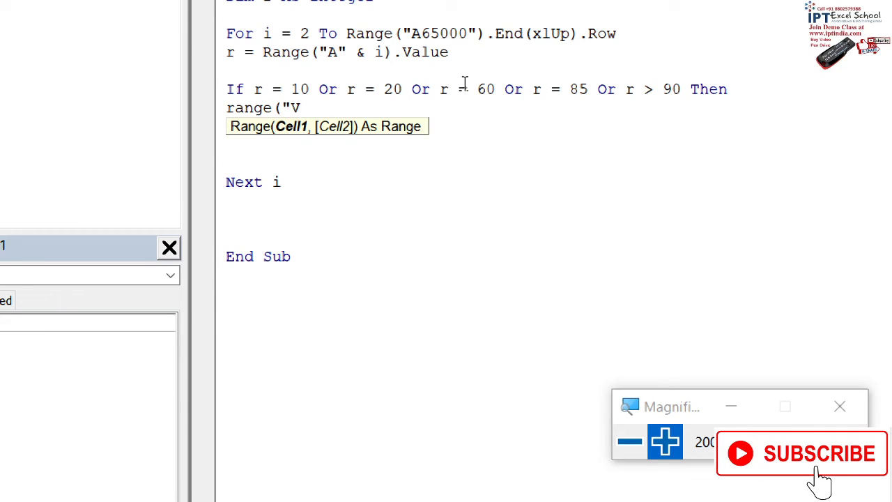
# Write Range("C" & i).Value = "In-House" under the If, followed by an Else line
pyautogui.press('BackSpace')
pyautogui.write('C" ')
pyautogui.write('& i)')
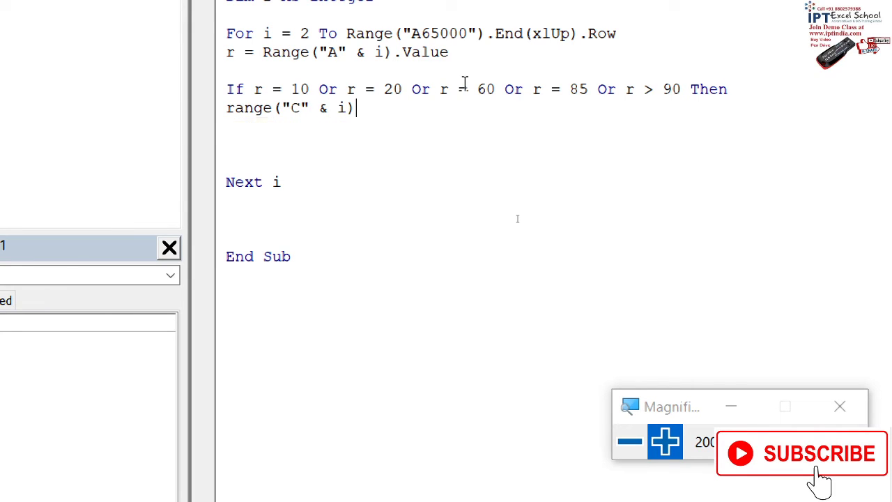
pyautogui.write('.Value')
pyautogui.write('=')
pyautogui.write('"I')
pyautogui.write('n-Ho')
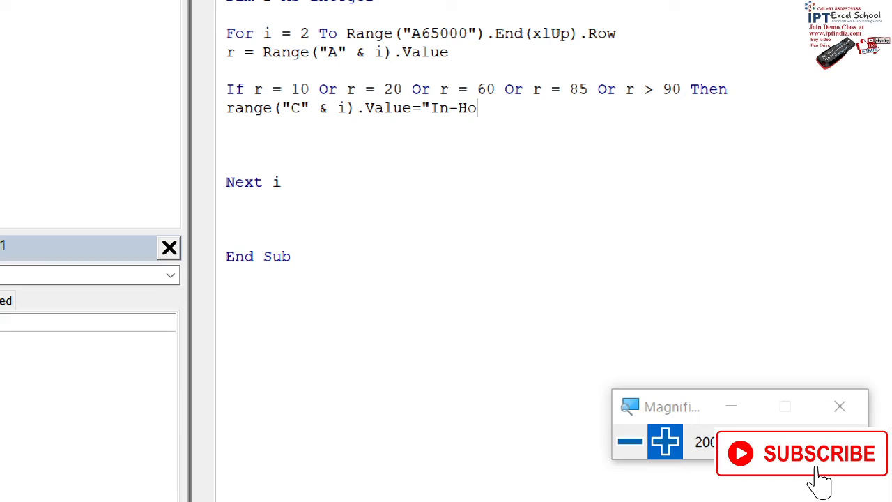
pyautogui.write('usw')
pyautogui.press('BackSpace')
pyautogui.write('e')
pyautogui.write('"')
pyautogui.press('Return')
pyautogui.write('el')
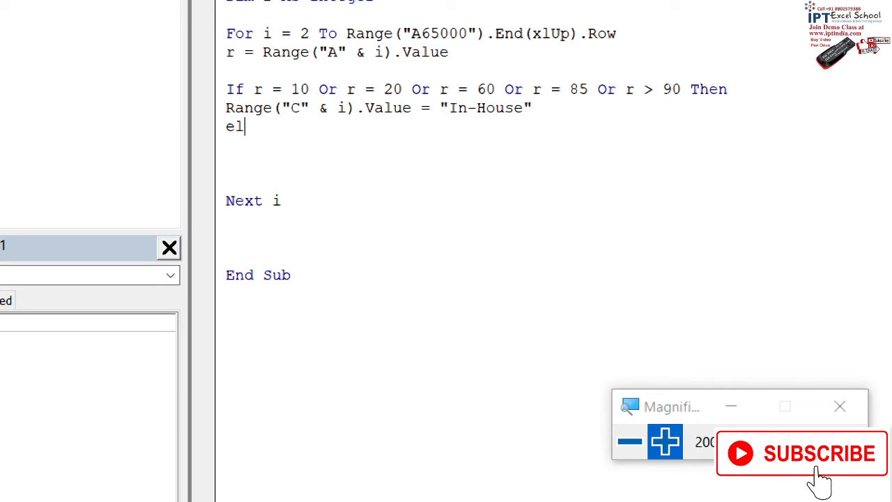
pyautogui.write('se')
pyautogui.press('Return')
# Copy the In-House assignment under Else and change its text to "Out-Source"
pyautogui.click(225, 107)
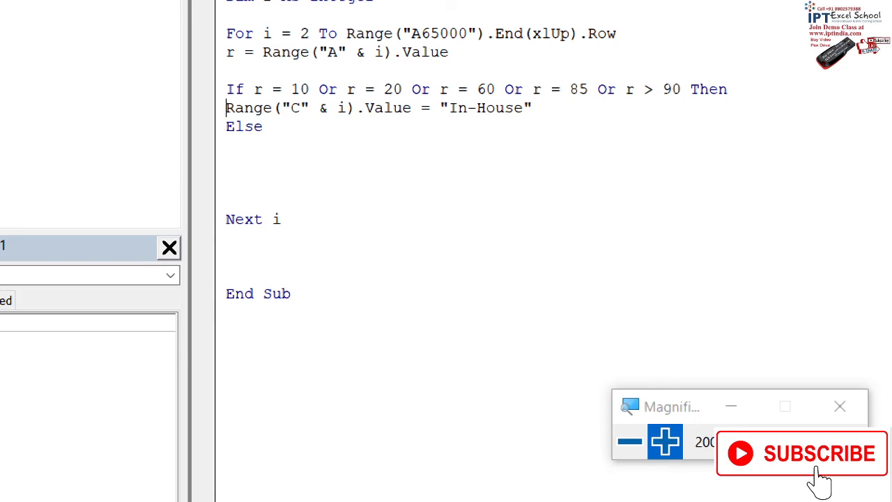
pyautogui.hotkey('shift', 'End')
pyautogui.hotkey('ctrl', 'c')
pyautogui.click(226, 145)
pyautogui.hotkey('ctrl', 'v')
pyautogui.press('Return')
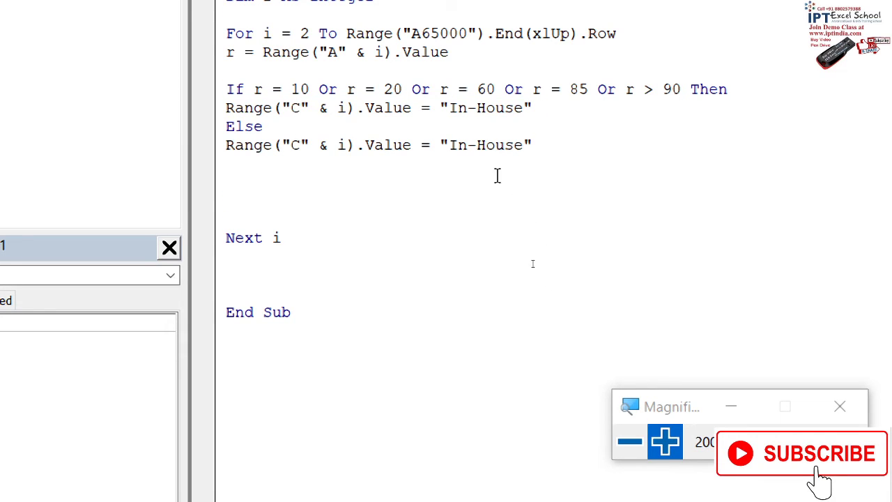
pyautogui.doubleClick(481, 144)
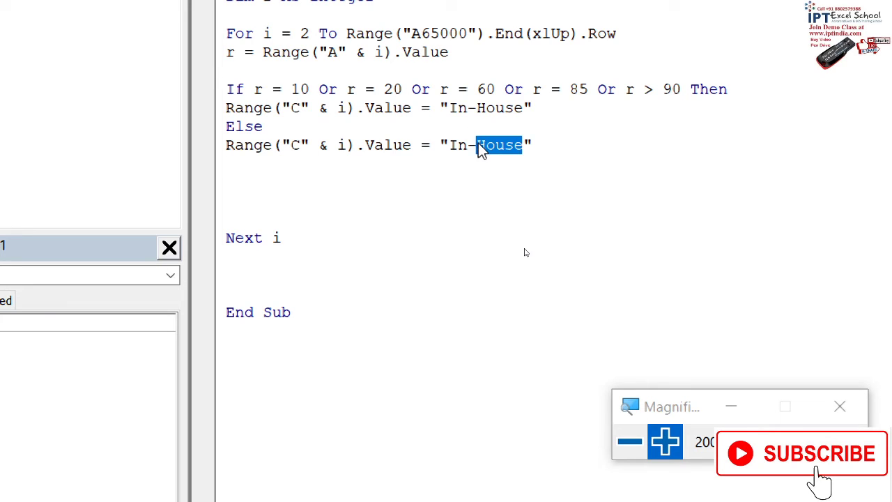
pyautogui.press('BackSpace')
pyautogui.press('BackSpace')
pyautogui.press('BackSpace')
pyautogui.press('BackSpace')
pyautogui.write('O')
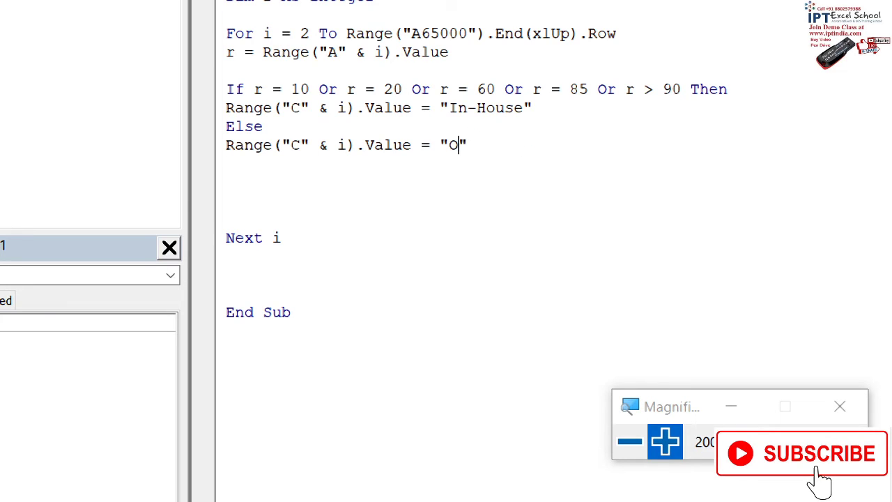
pyautogui.write('ut=')
pyautogui.press('BackSpace')
pyautogui.write('-S')
pyautogui.write('ource')
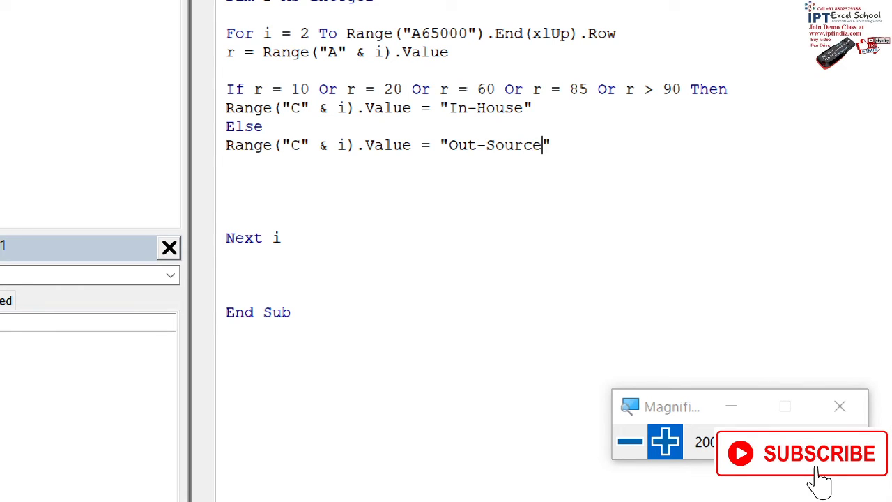
pyautogui.click(313, 165)
# Close the If block with End If and scroll through the module to review the macros
pyautogui.write('e')
pyautogui.write('nd if')
pyautogui.click(370, 208)
pyautogui.scroll(5, 370, 209)
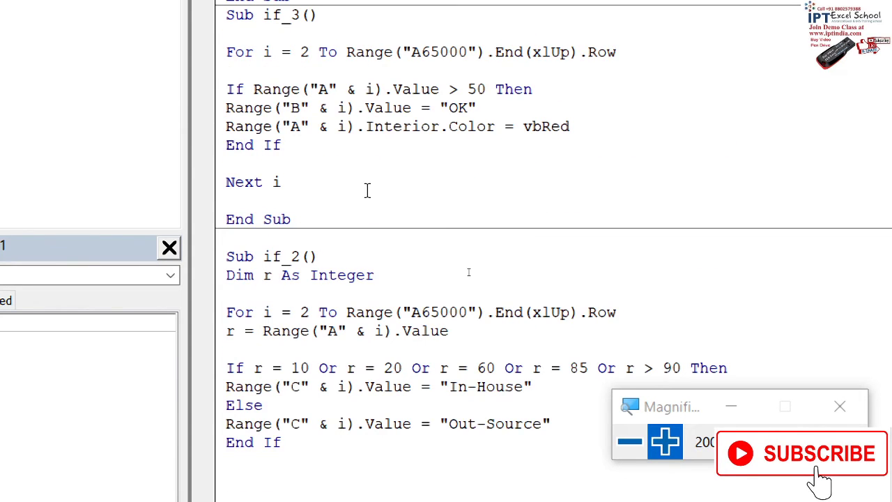
pyautogui.scroll(2, 367, 189)
pyautogui.scroll(-1, 365, 192)
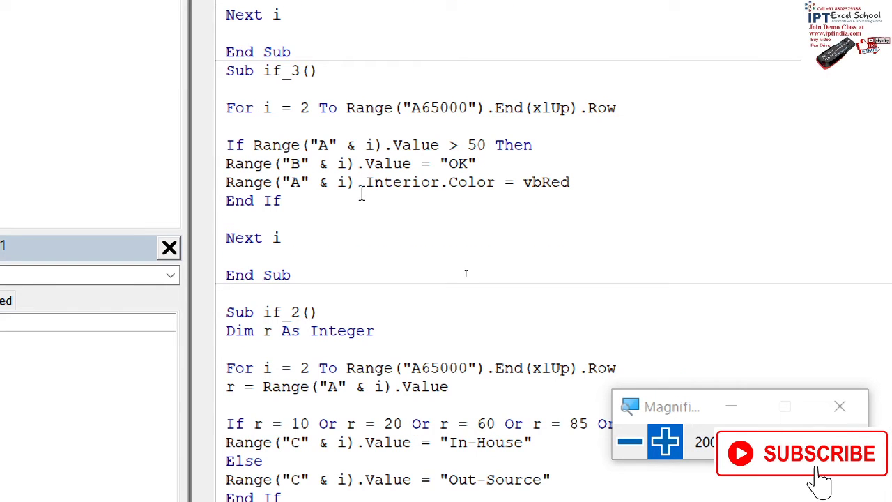
pyautogui.scroll(-3, 359, 198)
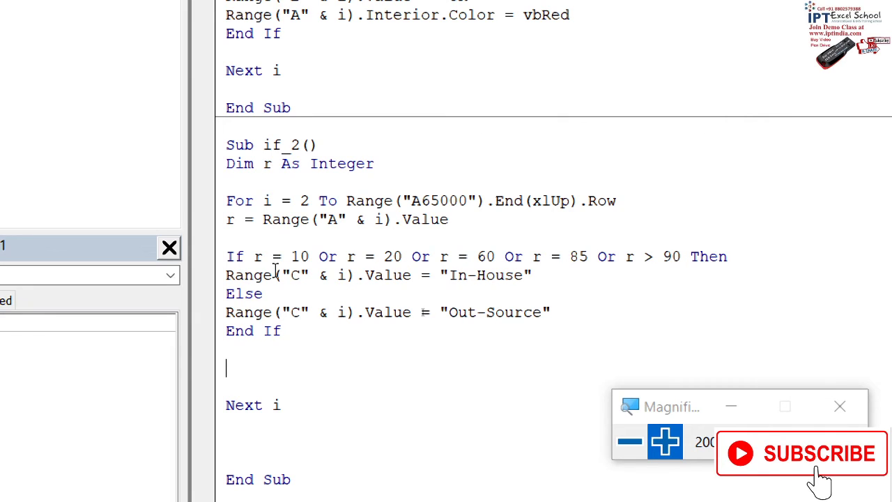
# Switch to the Excel worksheet with the Sales and IN data
pyautogui.hotkey('alt', 'Tab')
pyautogui.hotkey('alt', 'Tab')
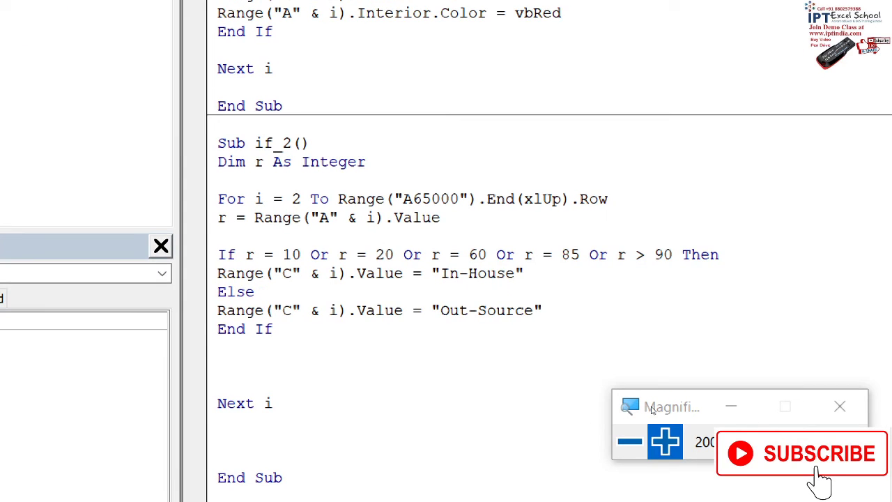
pyautogui.click(629, 443)
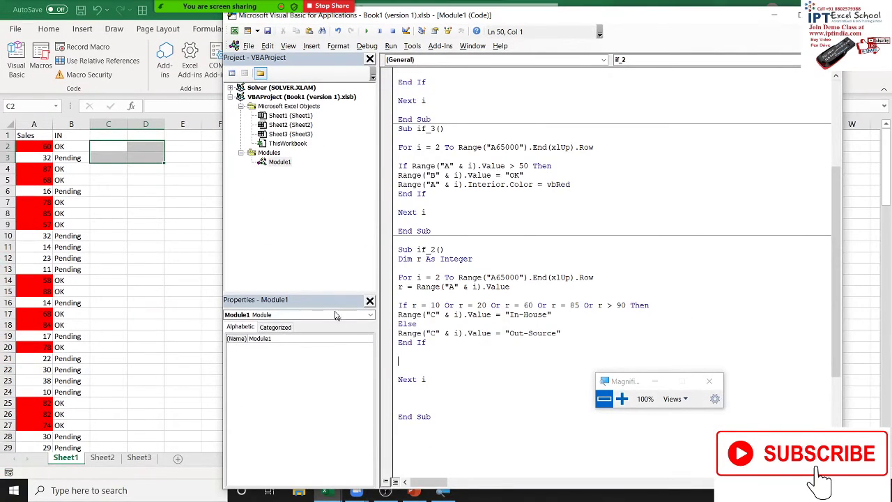
pyautogui.click(193, 258)
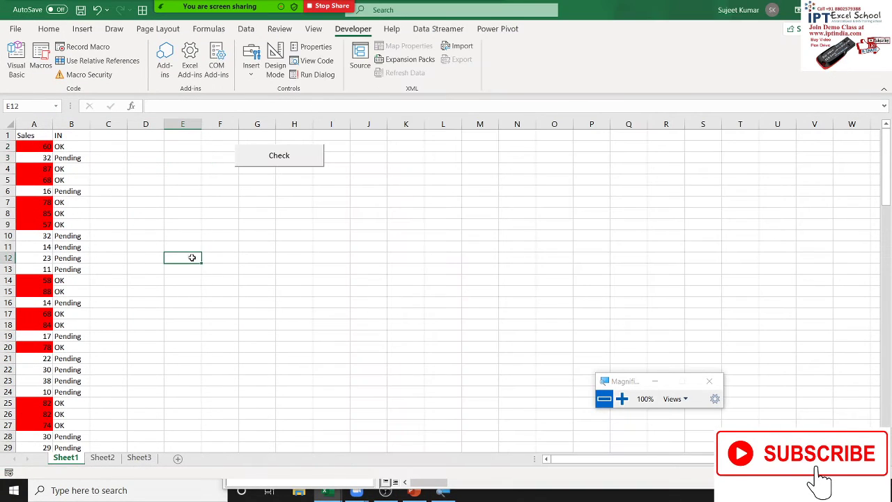
# Run the if_3 macro from the Macros list and dismiss the 'Ambiguous name detected: if_2' error
pyautogui.click(40, 61)
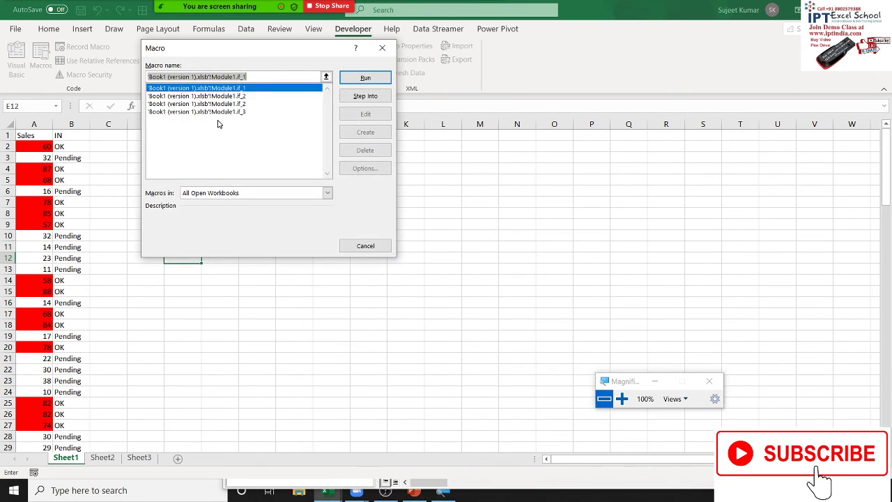
pyautogui.click(225, 112)
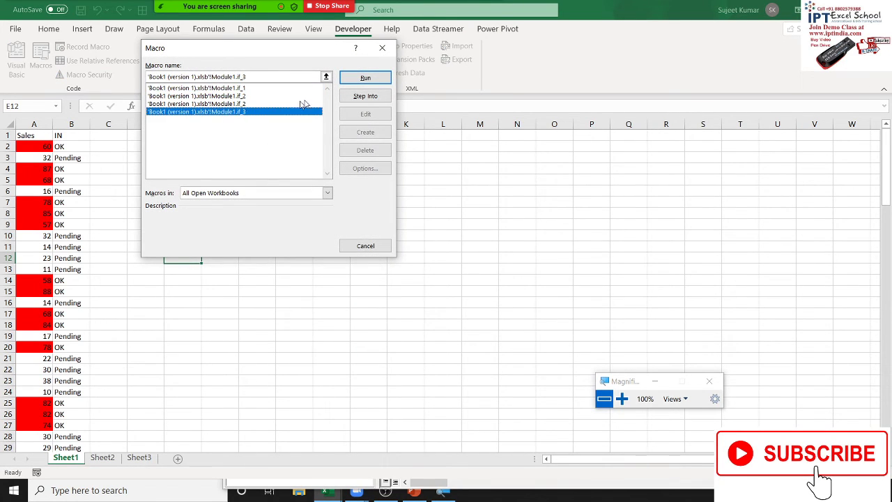
pyautogui.click(366, 79)
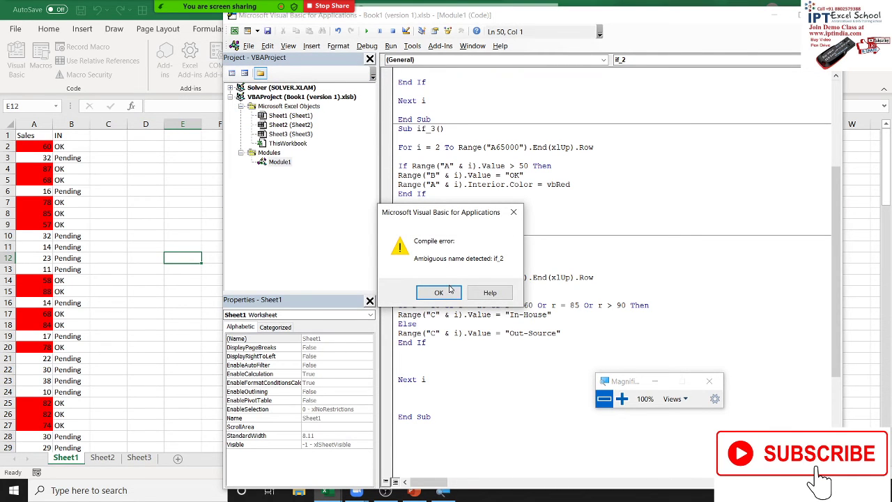
pyautogui.click(451, 291)
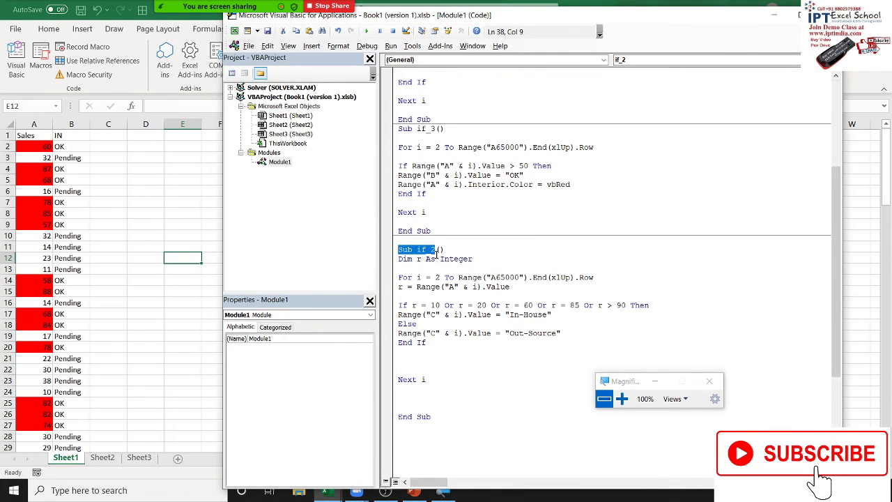
# Rename the duplicate Sub if_2 to if_4 and run it
pyautogui.press('Left')
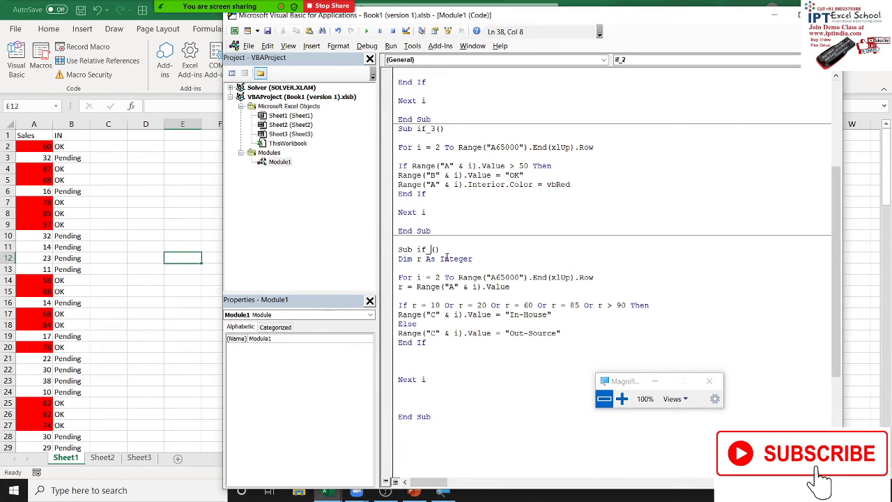
pyautogui.press('Delete')
pyautogui.write('4')
pyautogui.click(517, 295)
pyautogui.click(365, 31)
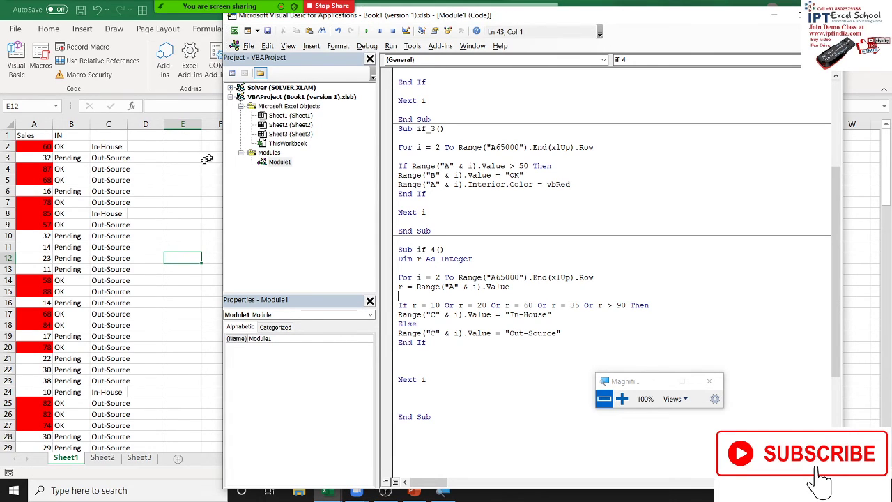
# Check Sheet1's column C for the In-House/Out-Source results, then return to the code editor
pyautogui.click(124, 238)
pyautogui.scroll(-1, 128, 251)
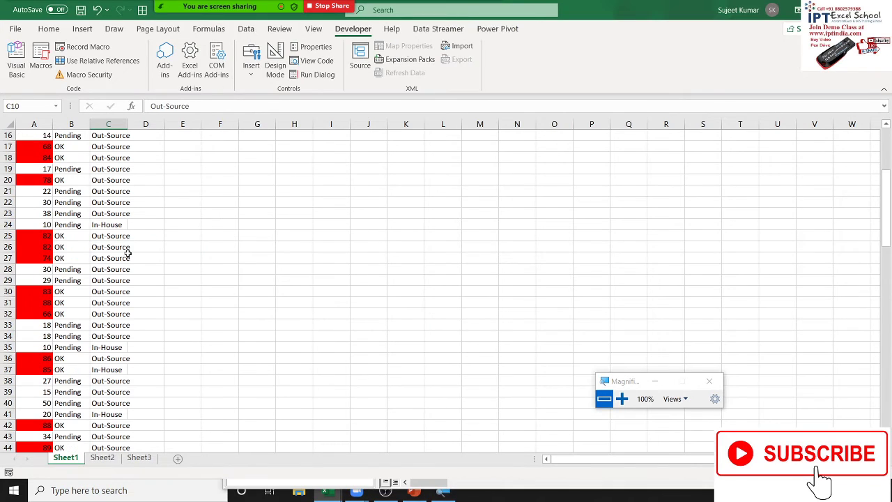
pyautogui.scroll(-1, 127, 286)
pyautogui.scroll(-1, 127, 290)
pyautogui.scroll(3, 127, 289)
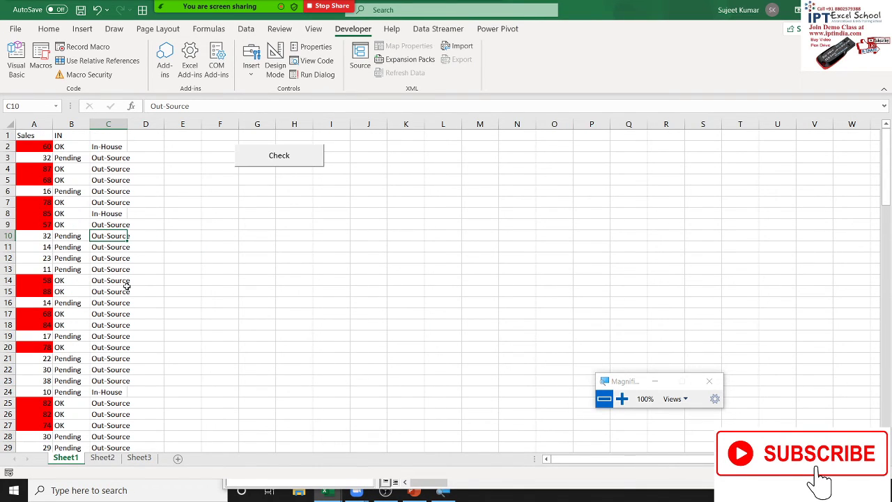
pyautogui.hotkey('alt', 'F11')
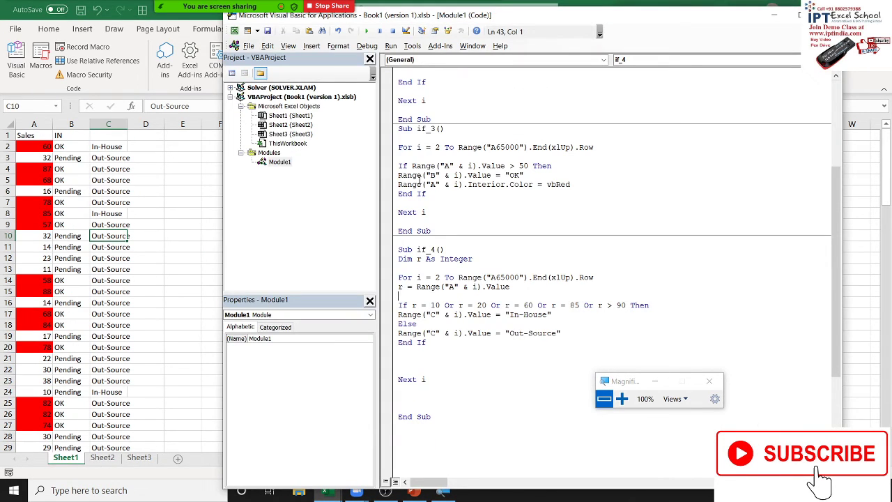
pyautogui.scroll(6, 437, 180)
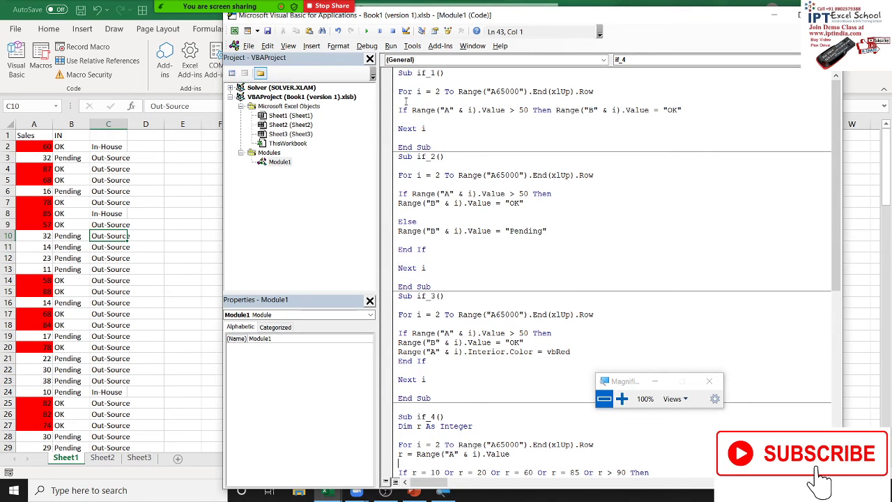
pyautogui.click(399, 92)
pyautogui.moveTo(398, 92); pyautogui.dragTo(594, 92)
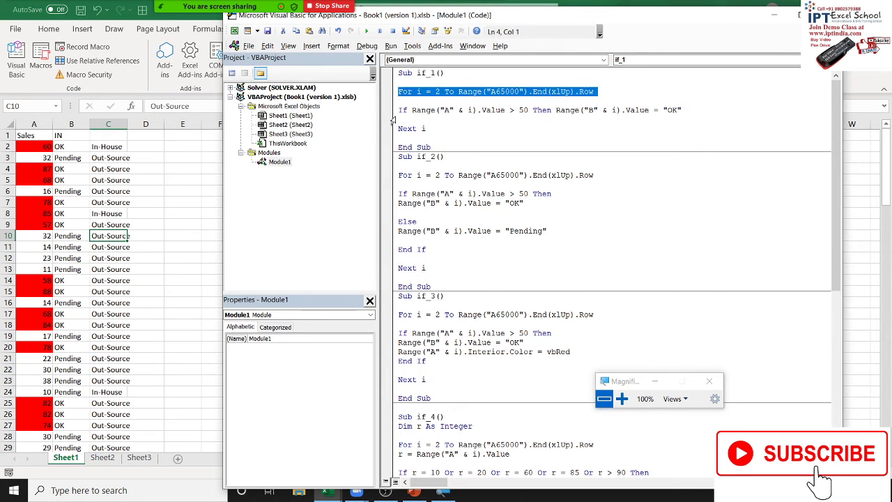
pyautogui.click(454, 111)
pyautogui.press('Down')
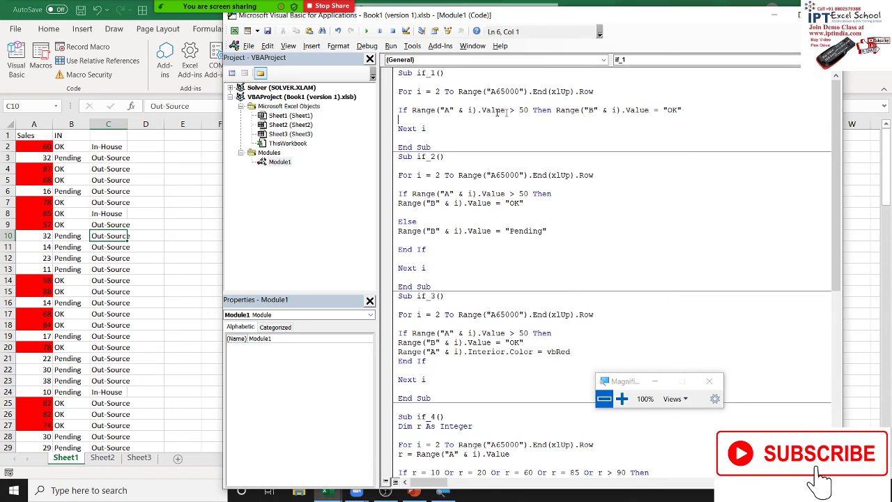
pyautogui.moveTo(399, 108); pyautogui.dragTo(401, 120)
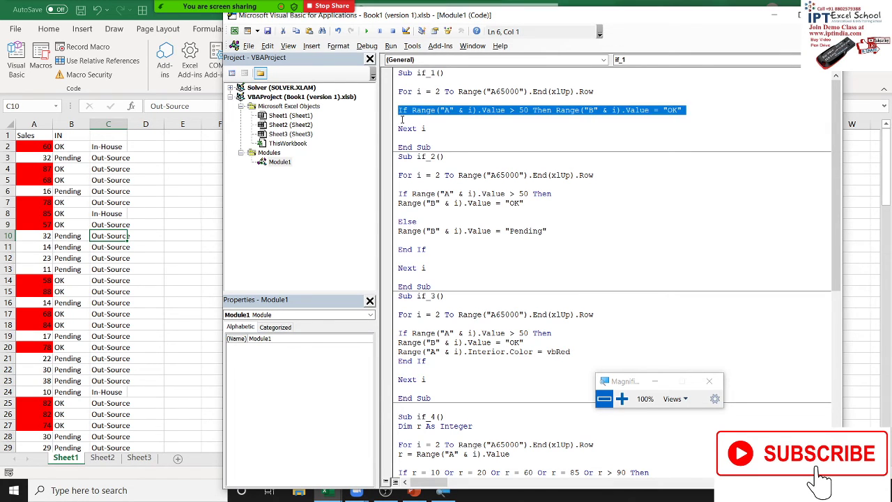
pyautogui.scroll(-1, 422, 150)
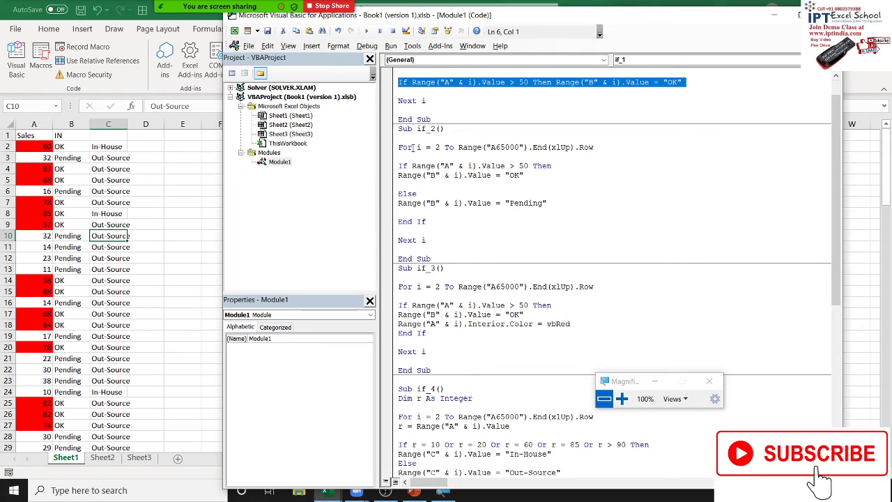
pyautogui.click(394, 150)
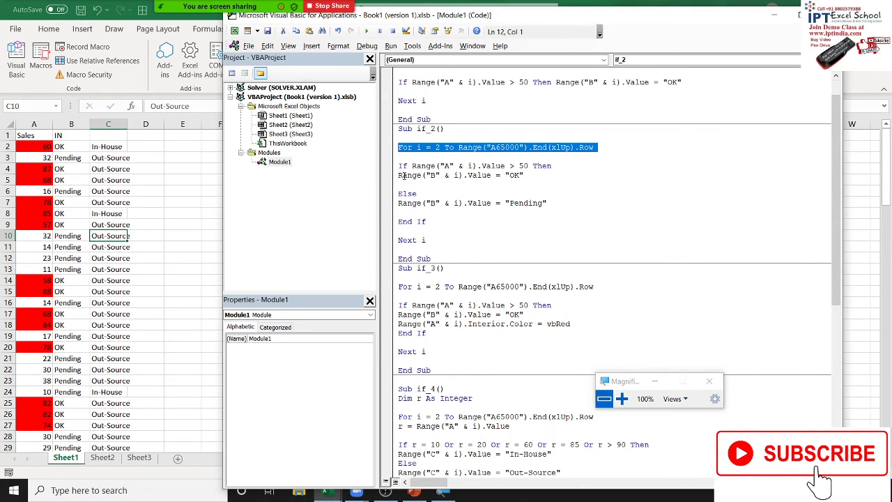
pyautogui.click(400, 204)
pyautogui.click(395, 204)
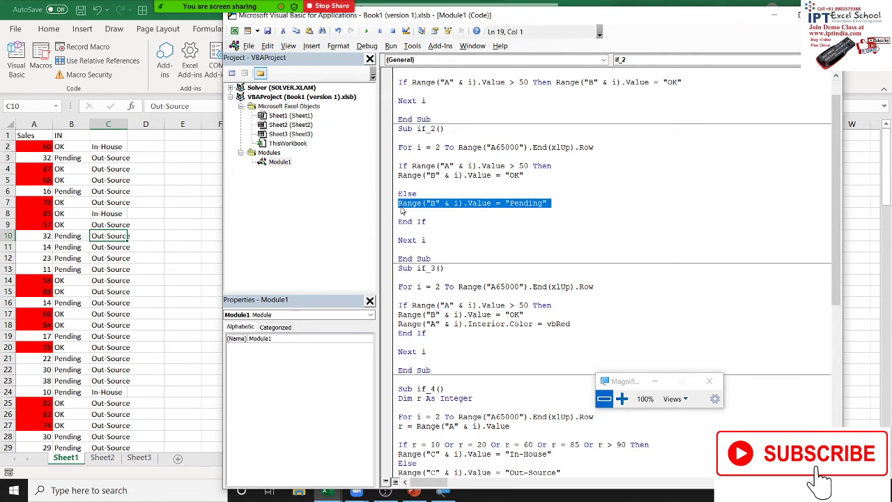
pyautogui.click(404, 193)
pyautogui.click(404, 193)
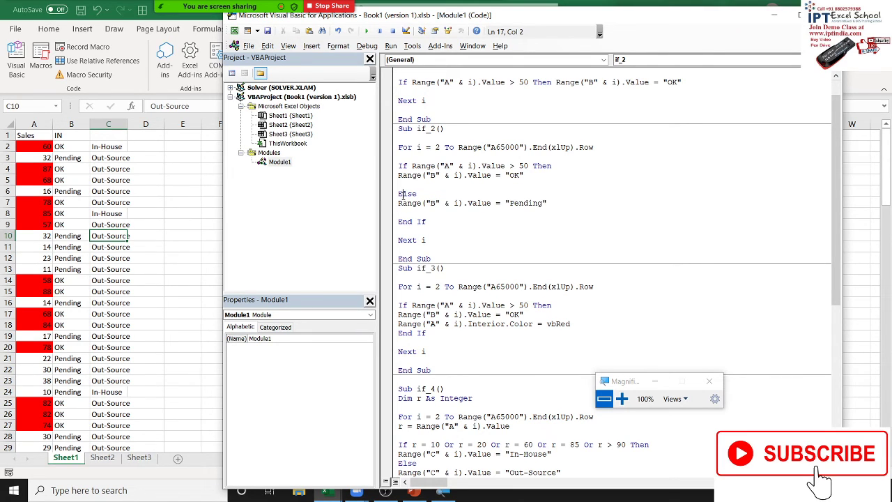
pyautogui.click(542, 166)
pyautogui.doubleClick(446, 225)
pyautogui.scroll(-4, 446, 225)
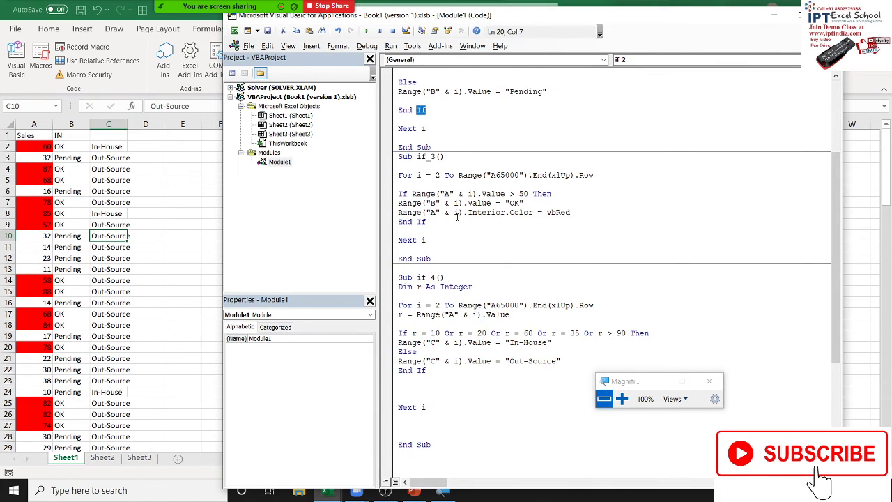
pyautogui.click(457, 214)
pyautogui.moveTo(610, 221); pyautogui.dragTo(440, 195)
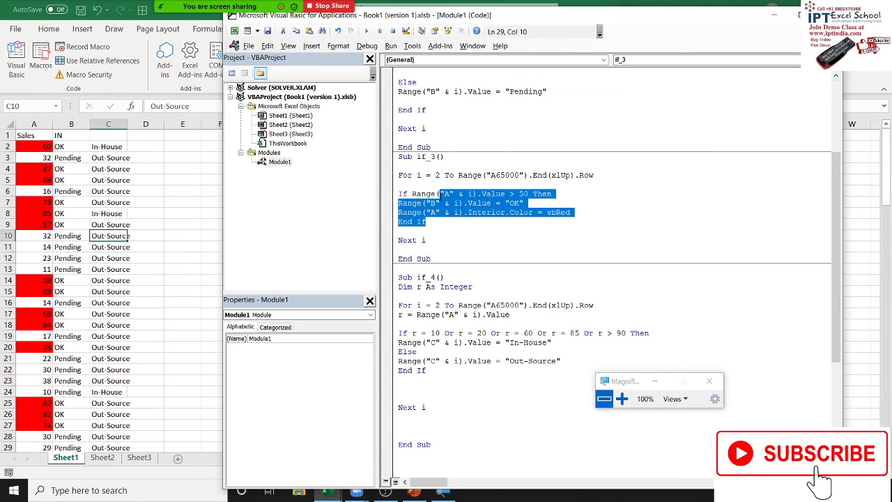
pyautogui.click(591, 215)
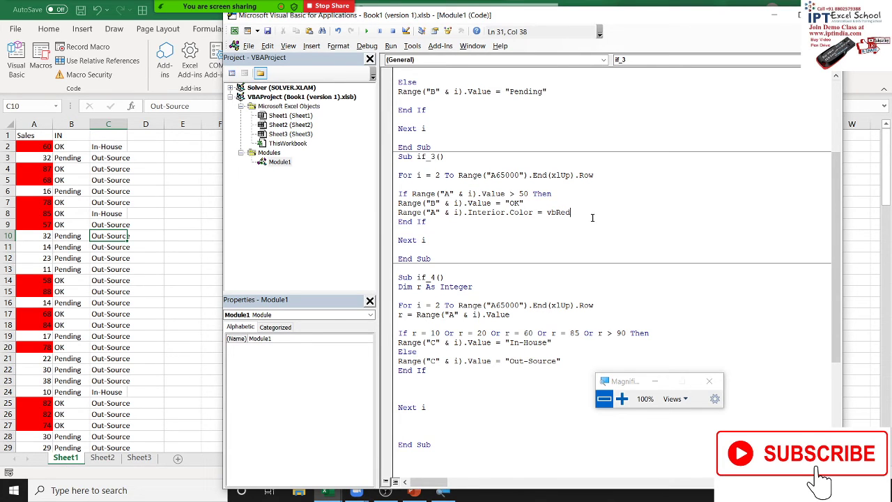
pyautogui.moveTo(704, 26)
pyautogui.mouseDown()
pyautogui.moveTo(651, 28)
pyautogui.moveTo(688, 23)
pyautogui.mouseUp()
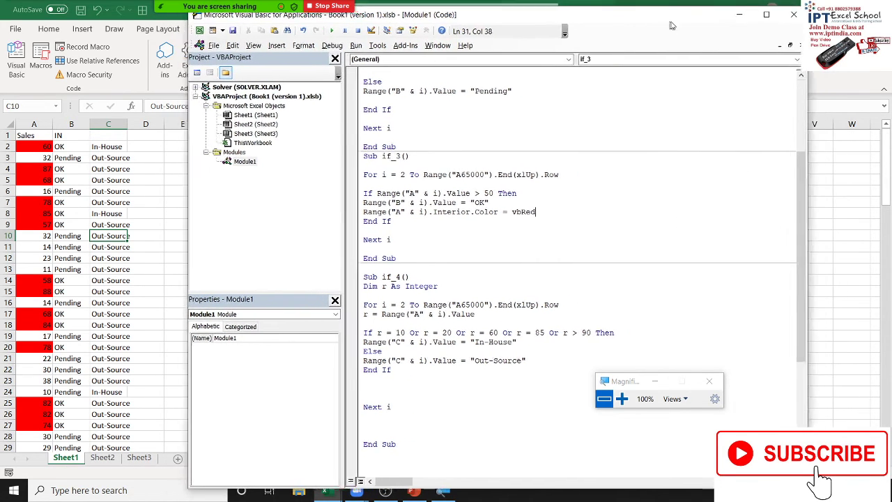
# Scroll to the if_4 macro and highlight its For loop line
pyautogui.click(493, 323)
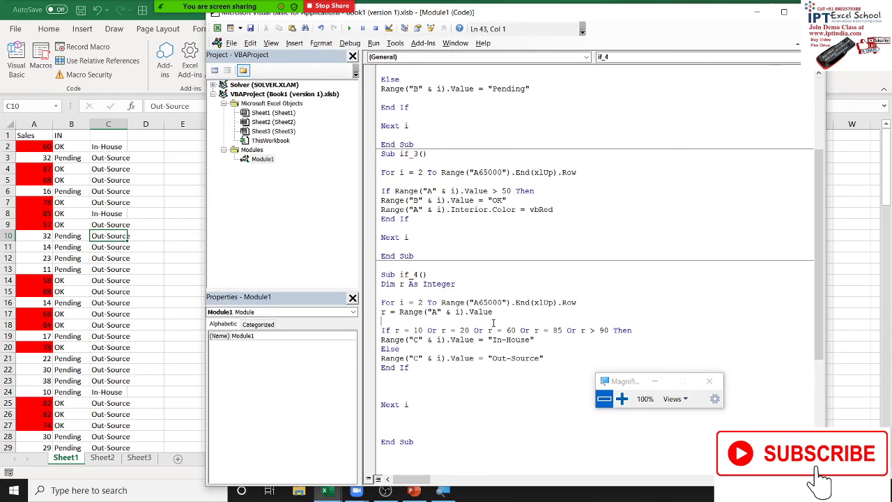
pyautogui.scroll(-2, 495, 321)
pyautogui.scroll(-2, 496, 318)
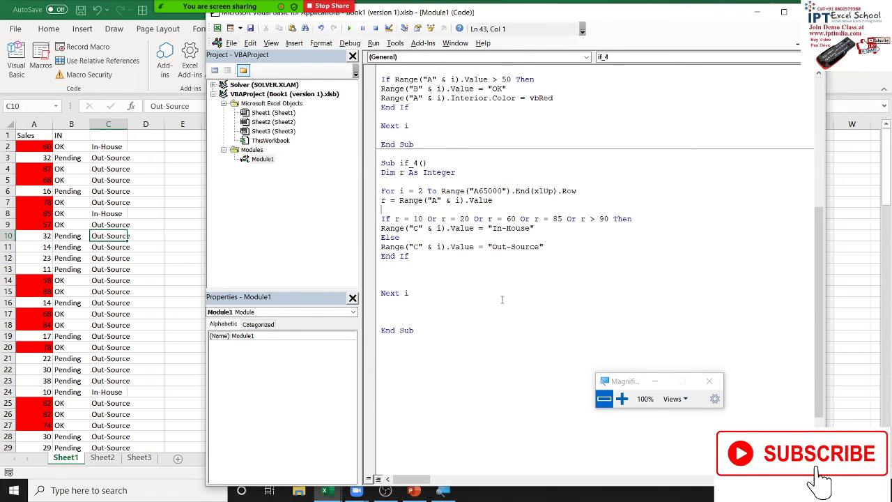
pyautogui.scroll(1, 498, 292)
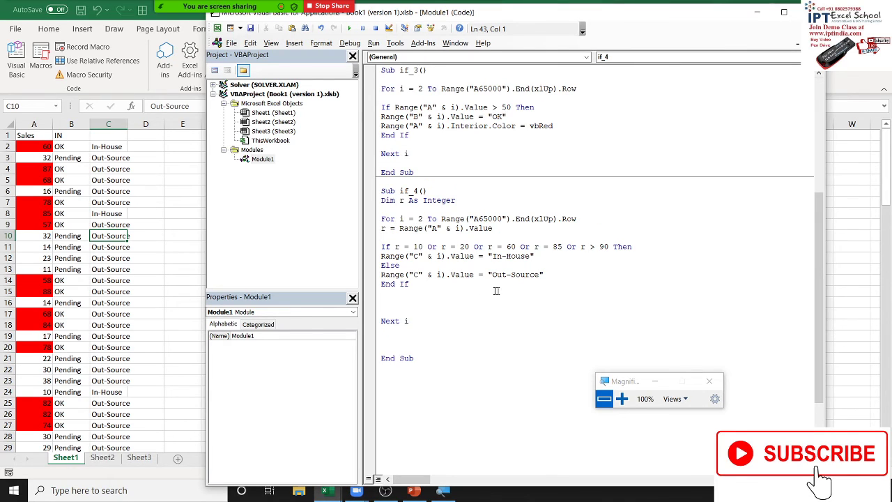
pyautogui.moveTo(382, 210)
pyautogui.mouseDown()
pyautogui.moveTo(565, 201)
pyautogui.moveTo(578, 219)
pyautogui.mouseUp()
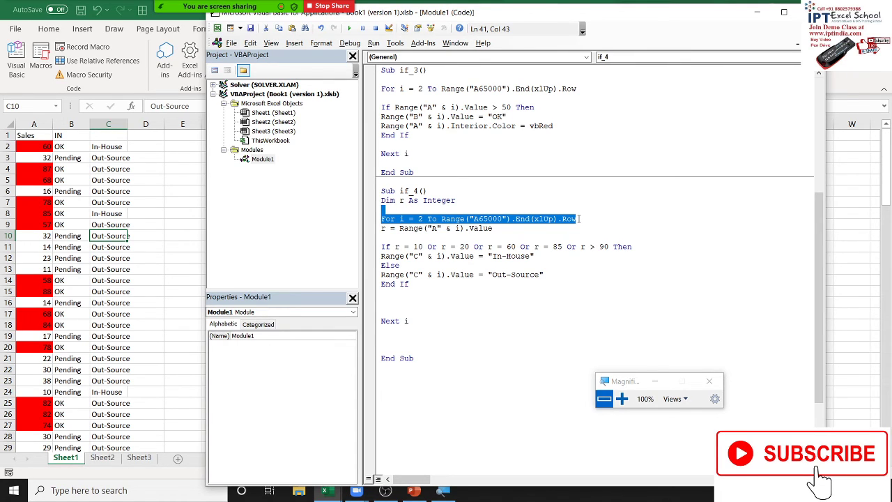
# Scroll through the if_4 code and open the Zoom meeting's participant list
pyautogui.scroll(5, 500, 160)
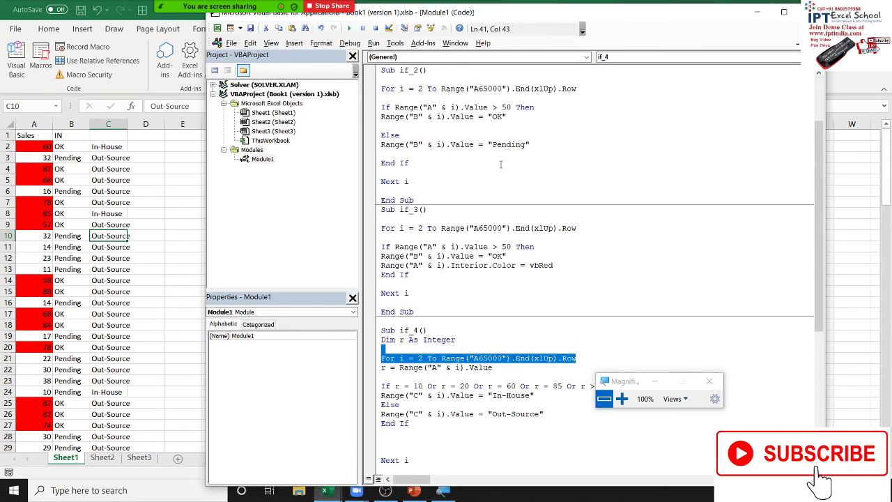
pyautogui.scroll(3, 501, 161)
pyautogui.scroll(-3, 499, 160)
pyautogui.scroll(-5, 496, 161)
pyautogui.scroll(-4, 497, 161)
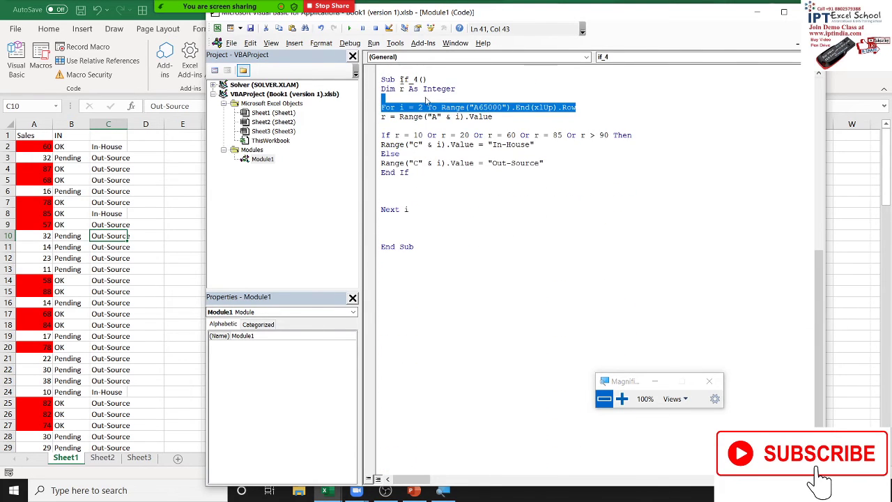
pyautogui.click(215, 25)
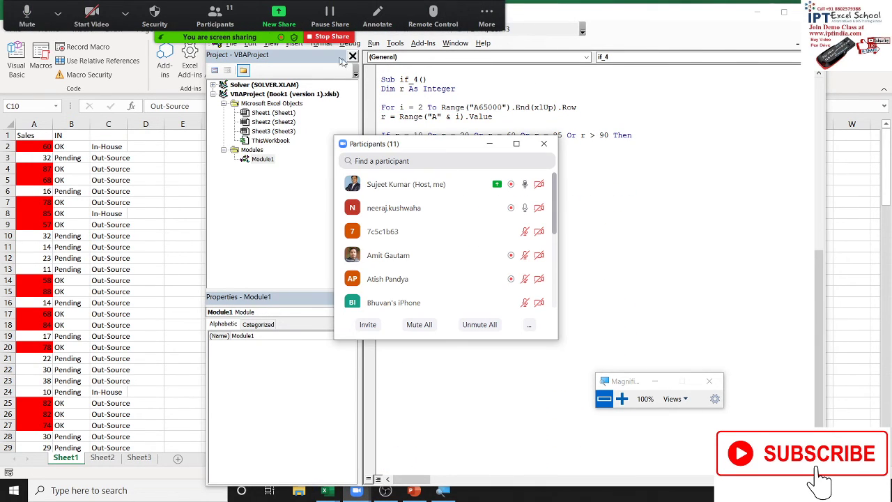
# Close the Zoom participant list and place the caret below End Sub of if_4
pyautogui.moveTo(491, 217)
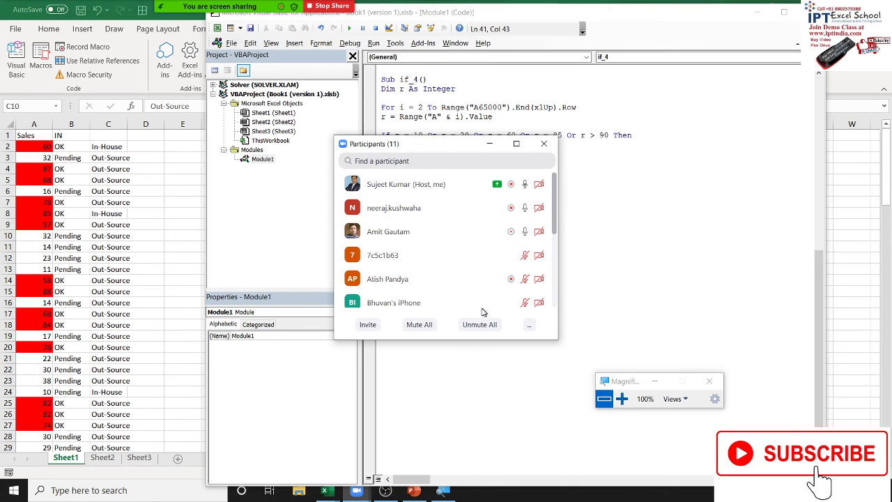
pyautogui.moveTo(481, 311)
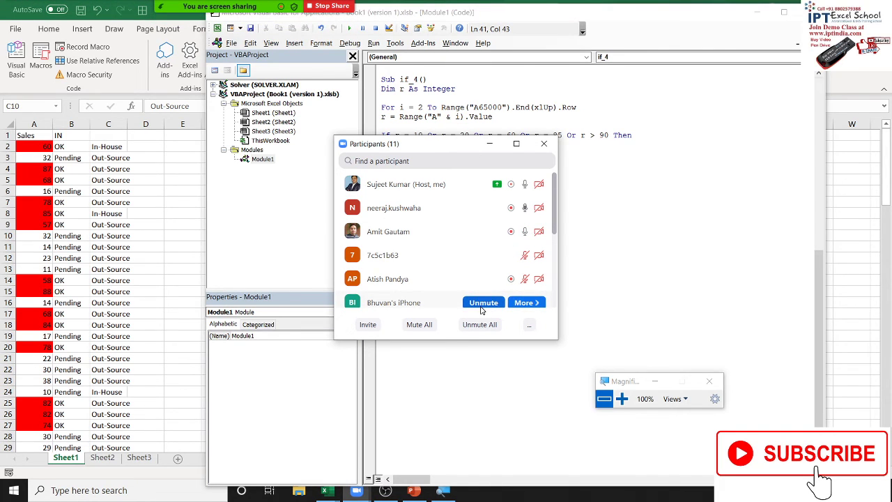
pyautogui.click(583, 241)
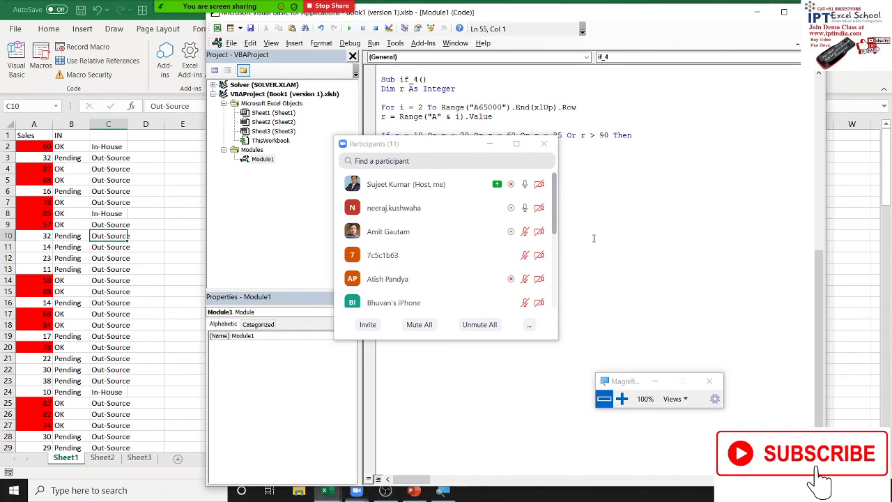
pyautogui.click(543, 144)
pyautogui.click(401, 263)
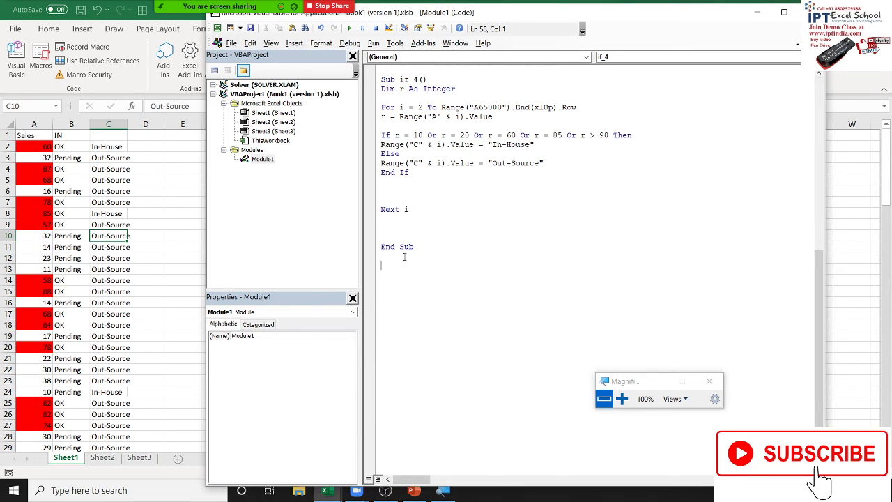
# Add a new Sub if_5() procedure below the if_4 macro
pyautogui.scroll(5, 404, 257)
pyautogui.scroll(-5, 404, 258)
pyautogui.press('Return')
pyautogui.write('sub')
pyautogui.write('if_')
pyautogui.write('5(')
pyautogui.write(')')
pyautogui.press('Return')
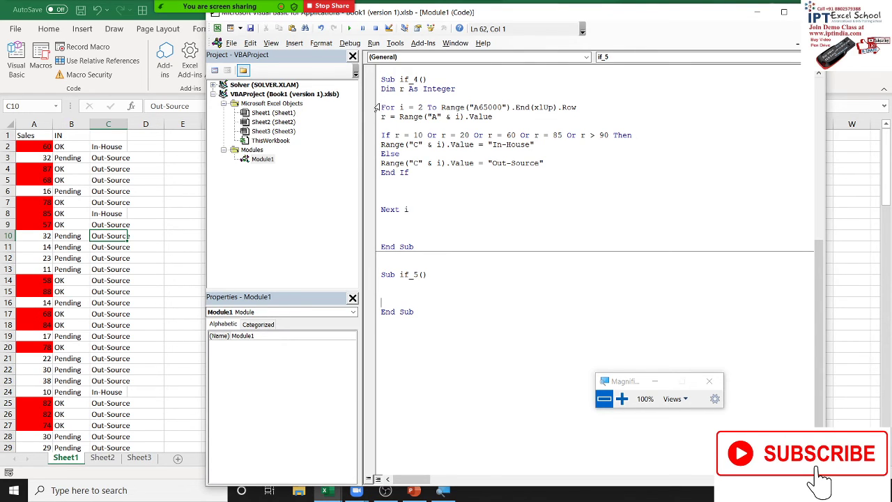
# Copy the if_4 For…Next loop into the body of if_5
pyautogui.moveTo(377, 107); pyautogui.dragTo(409, 209)
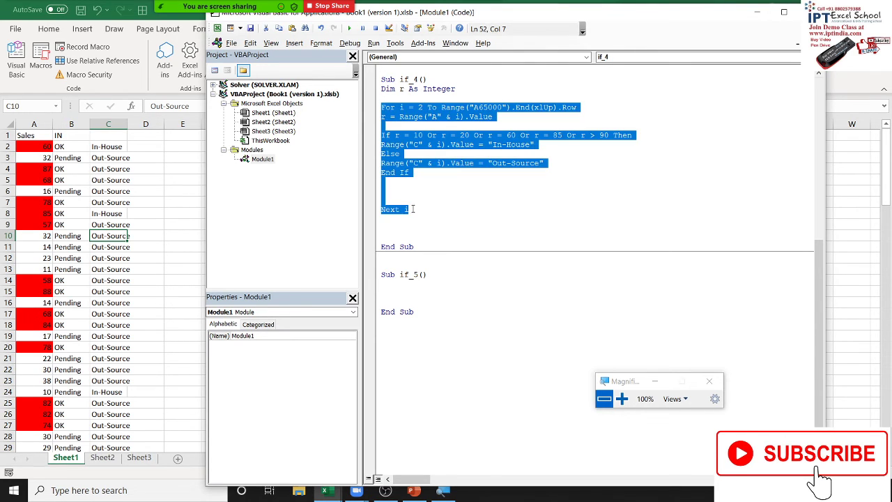
pyautogui.hotkey('ctrl', 'c')
pyautogui.click(410, 289)
pyautogui.hotkey('ctrl', 'v')
# Rewrite the if_5 condition to test r > 50 And r <= 80
pyautogui.click(437, 321)
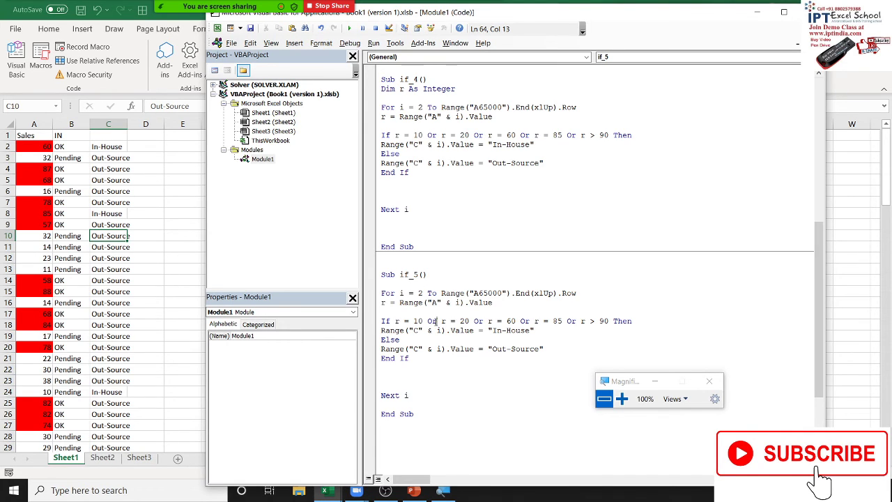
pyautogui.doubleClick(406, 322)
pyautogui.write('>50')
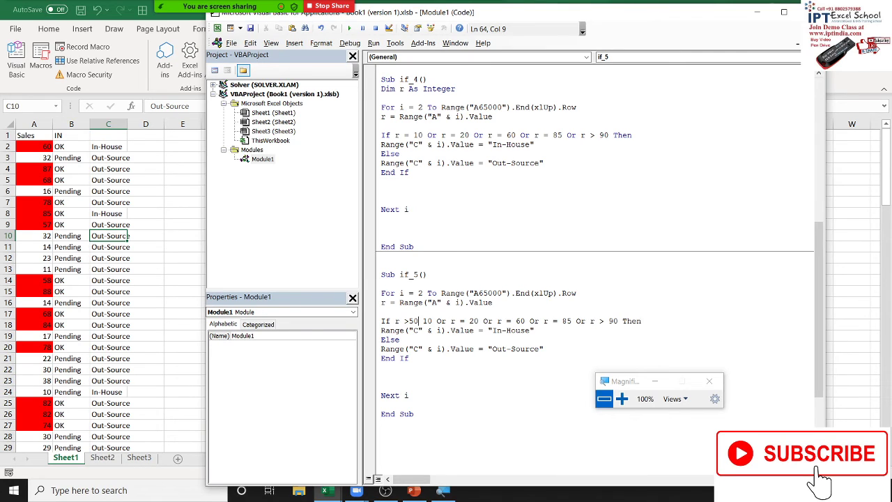
pyautogui.press('Right')
pyautogui.press('Delete')
pyautogui.press('Delete')
pyautogui.press('Delete')
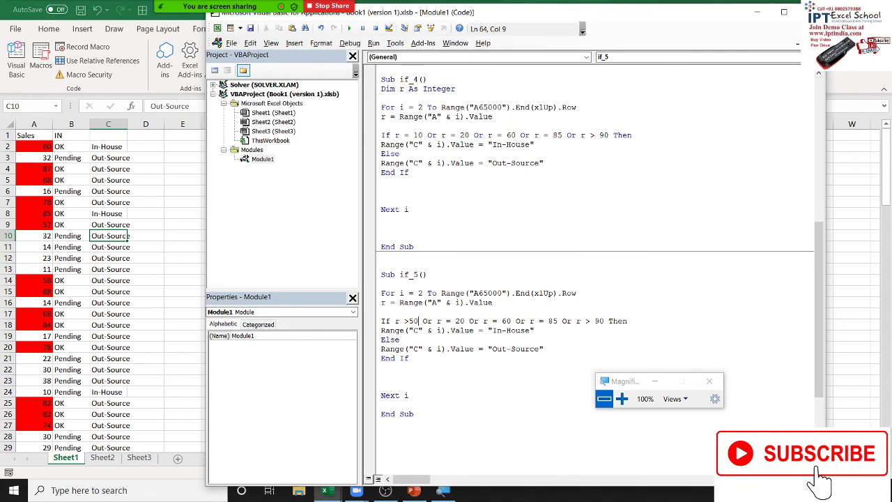
pyautogui.press('Delete')
pyautogui.press('Delete')
pyautogui.write('an')
pyautogui.write('d')
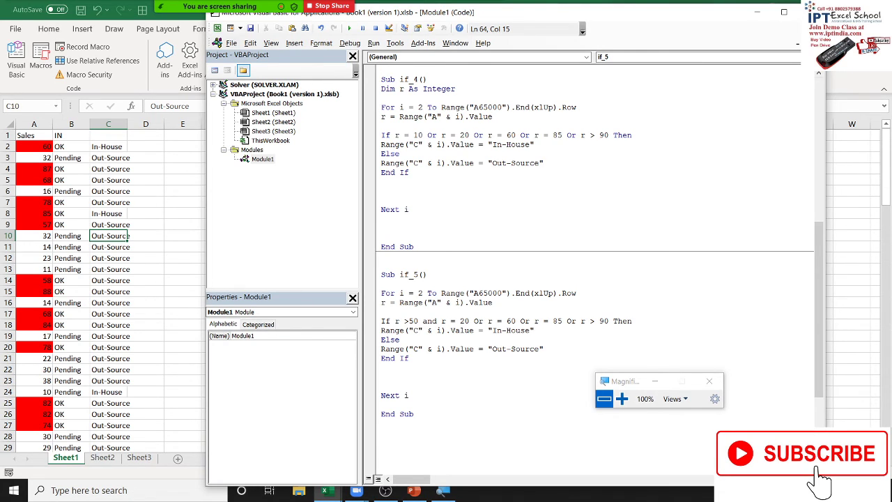
pyautogui.press('Delete')
pyautogui.write('<')
pyautogui.write('=')
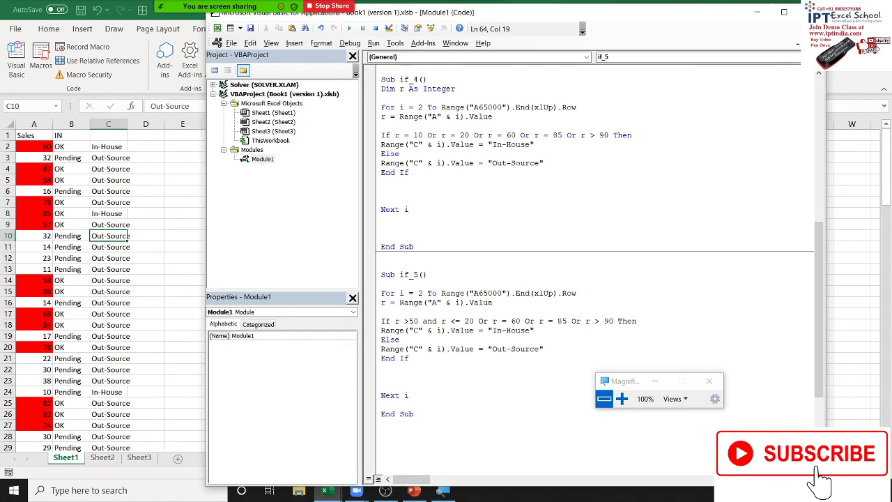
pyautogui.press('Right')
pyautogui.press('Delete')
pyautogui.press('Delete')
pyautogui.write('80')
# Delete the leftover Or comparisons so the line ends with Then
pyautogui.hotkey('shift', 'Right')
pyautogui.hotkey('shift', 'Right')
pyautogui.hotkey('shift', 'Right')
pyautogui.hotkey('shift', 'Right')
pyautogui.hotkey('shift', 'Right')
pyautogui.hotkey('shift', 'Right')
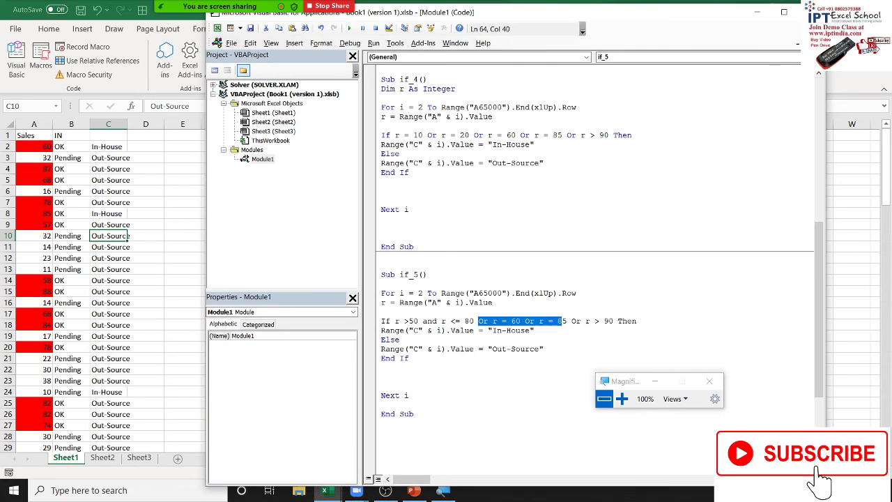
pyautogui.hotkey('shift', 'Right')
pyautogui.hotkey('shift', 'Right')
pyautogui.hotkey('shift', 'Right')
pyautogui.hotkey('shift', 'Right')
pyautogui.hotkey('shift', 'Right')
pyautogui.hotkey('shift', 'Right')
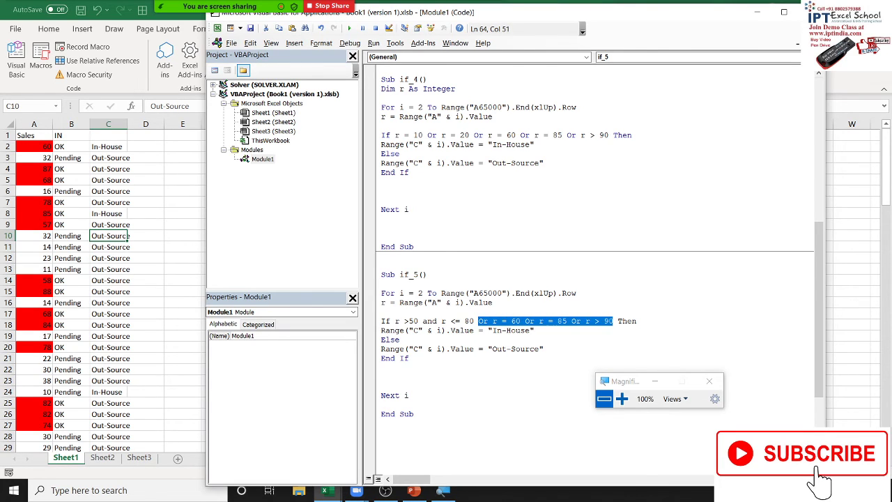
pyautogui.press('End')
pyautogui.press('Left')
pyautogui.press('Left')
pyautogui.press('Left')
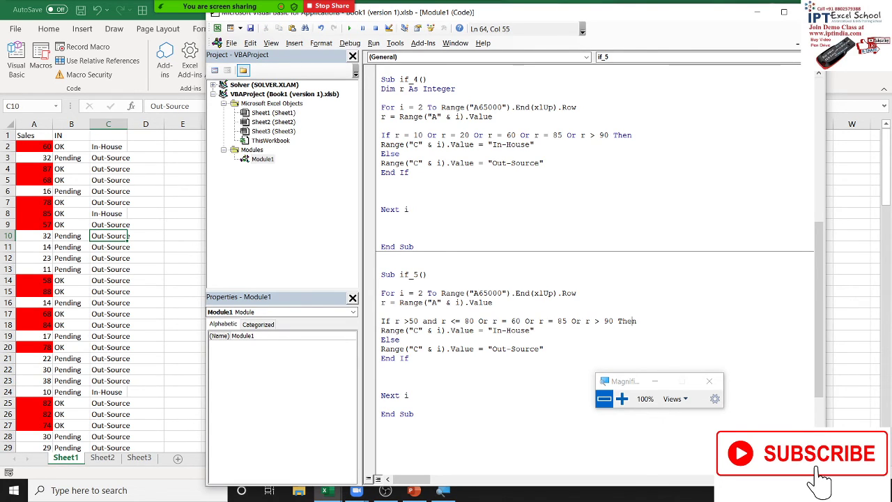
pyautogui.hotkey('shift', 'Left')
pyautogui.hotkey('shift', 'Left')
pyautogui.hotkey('shift', 'Left')
pyautogui.hotkey('shift', 'Left')
pyautogui.hotkey('shift', 'Left')
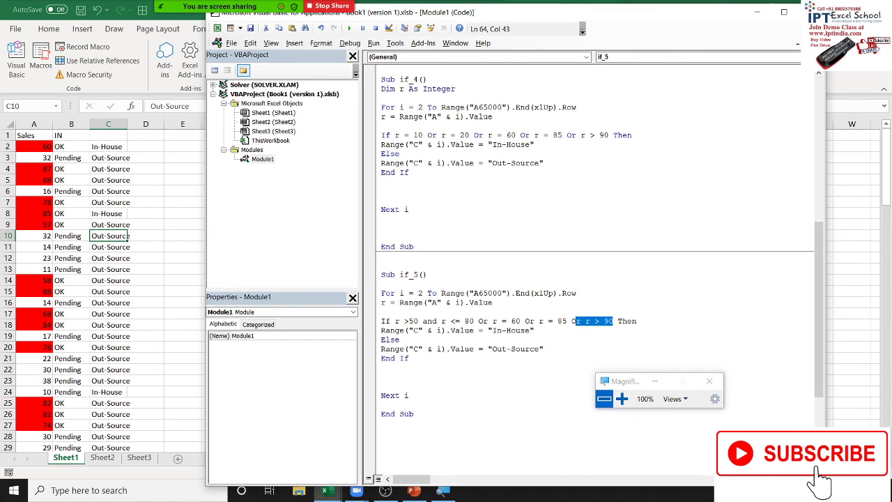
pyautogui.hotkey('shift', 'Left')
pyautogui.hotkey('shift', 'Left')
pyautogui.hotkey('shift', 'Left')
pyautogui.hotkey('shift', 'Left')
pyautogui.hotkey('shift', 'Left')
pyautogui.hotkey('shift', 'Left')
pyautogui.hotkey('shift', 'Left')
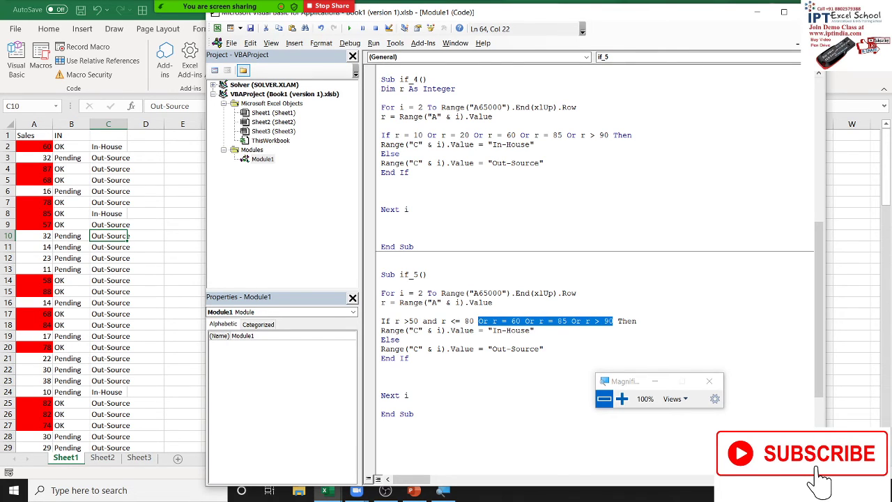
pyautogui.press('Delete')
pyautogui.press('Down')
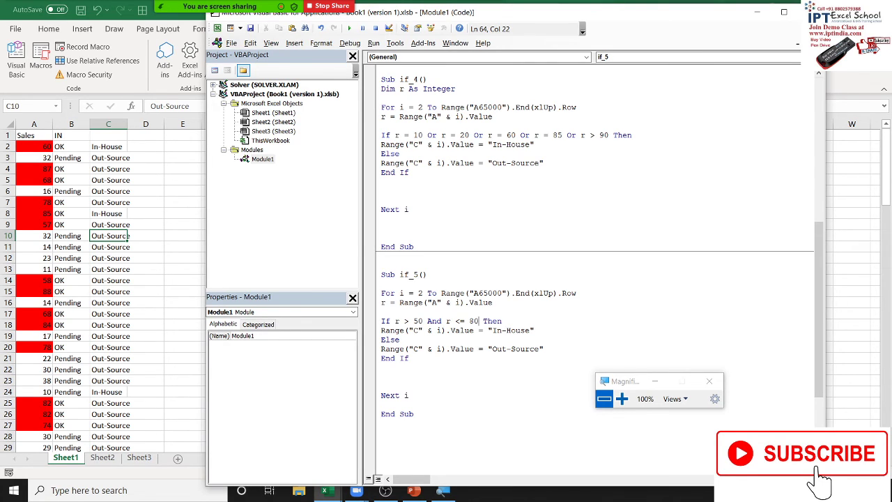
# Highlight Then, the Else branch and the In-House result in if_5
pyautogui.click(486, 320)
pyautogui.doubleClick(486, 320)
pyautogui.doubleClick(505, 339)
pyautogui.doubleClick(507, 332)
pyautogui.moveTo(249, 6)
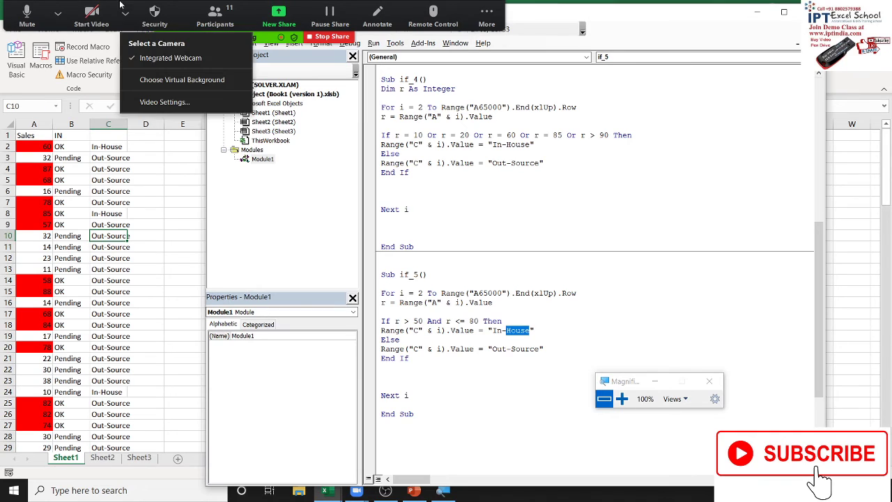
# Open Zoom's participant list and unmute one attendee
pyautogui.click(200, 19)
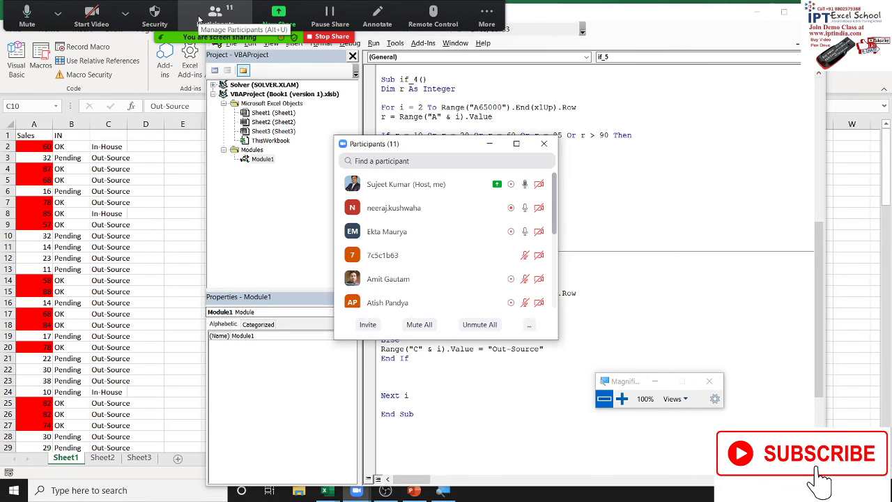
pyautogui.moveTo(479, 282)
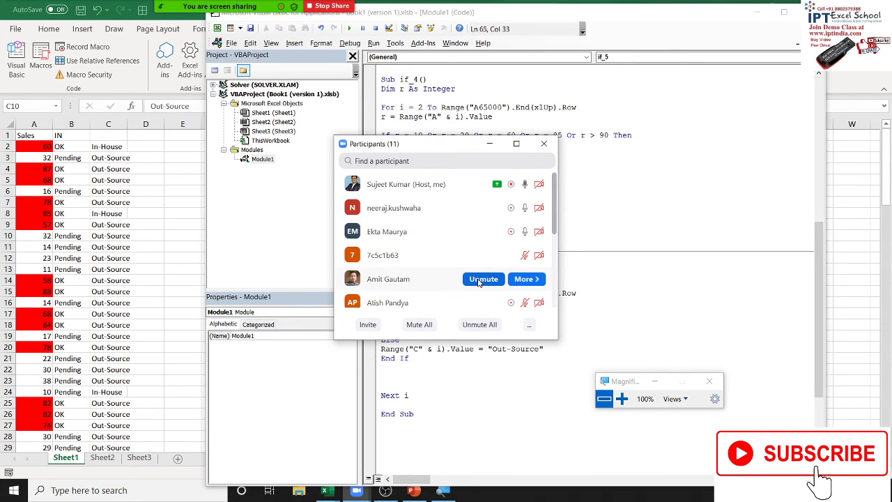
pyautogui.click(478, 283)
pyautogui.scroll(-3, 448, 272)
pyautogui.scroll(3, 448, 273)
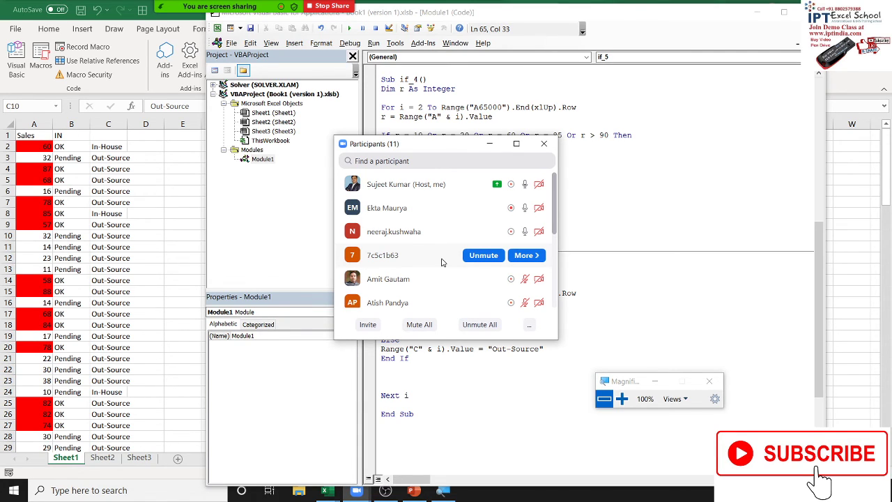
# Focus the VBA code window and close the Zoom participant list
pyautogui.click(580, 186)
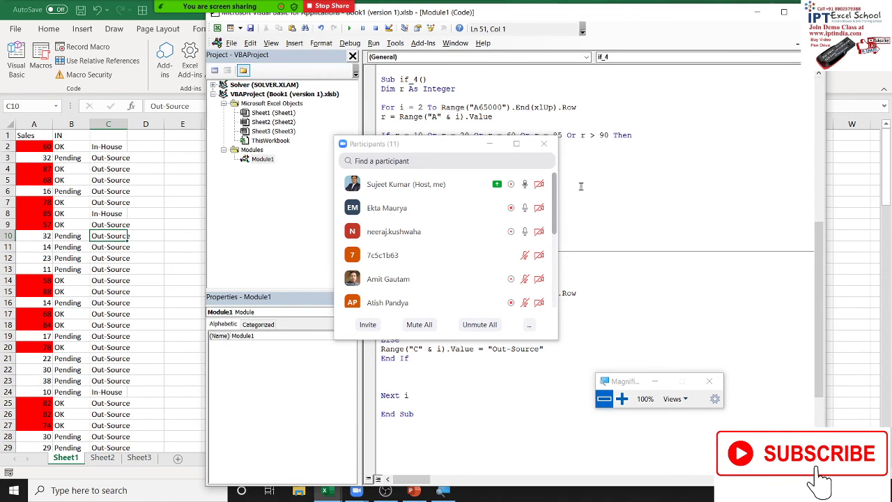
pyautogui.click(544, 144)
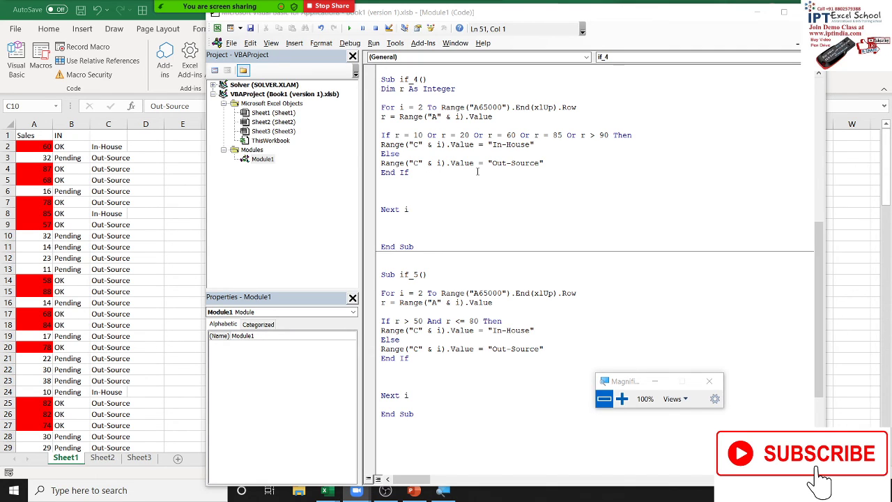
# Scroll up to Sub if_1 and reopen the Zoom participant list
pyautogui.scroll(1, 477, 172)
pyautogui.scroll(2, 477, 210)
pyautogui.scroll(1, 476, 251)
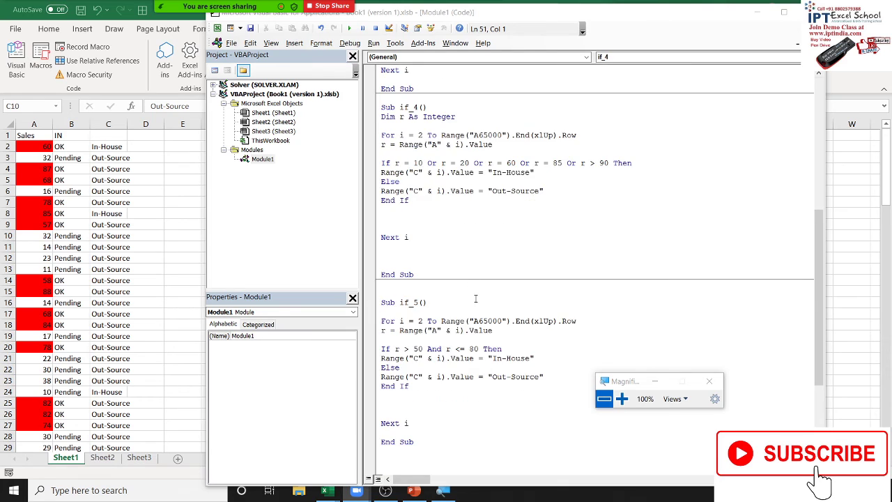
pyautogui.scroll(1, 476, 300)
pyautogui.scroll(4, 476, 300)
pyautogui.scroll(3, 476, 298)
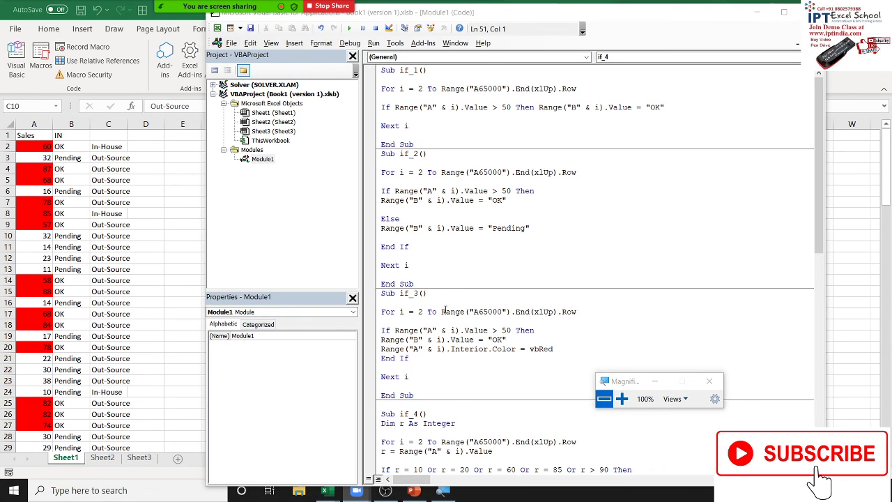
pyautogui.click(215, 20)
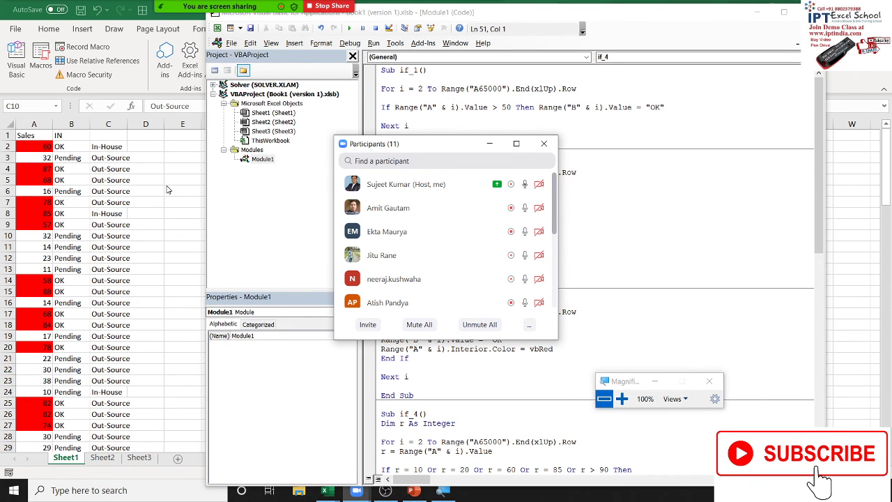
# Search 'go' in the Start menu and launch Google Chrome
pyautogui.press('super')
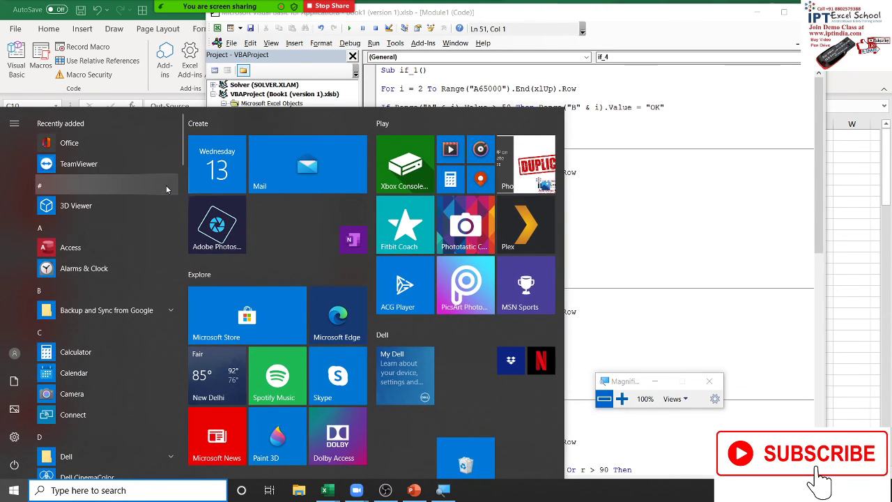
pyautogui.write('go')
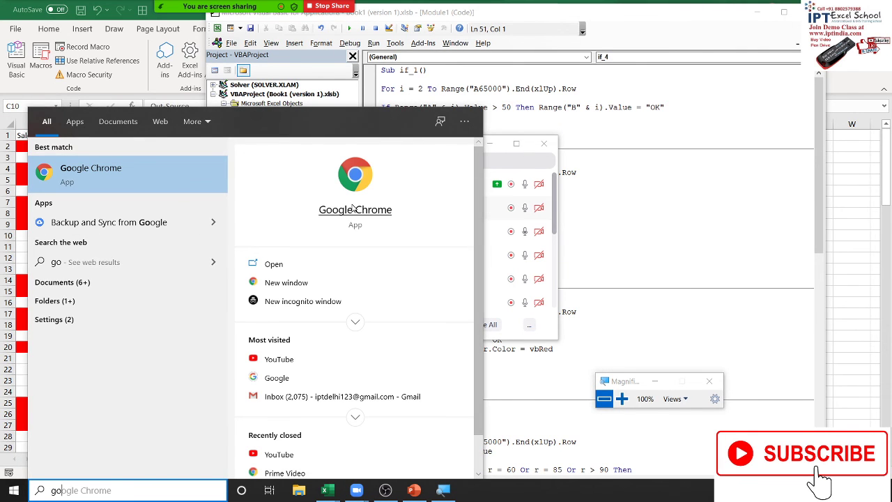
pyautogui.press('Escape')
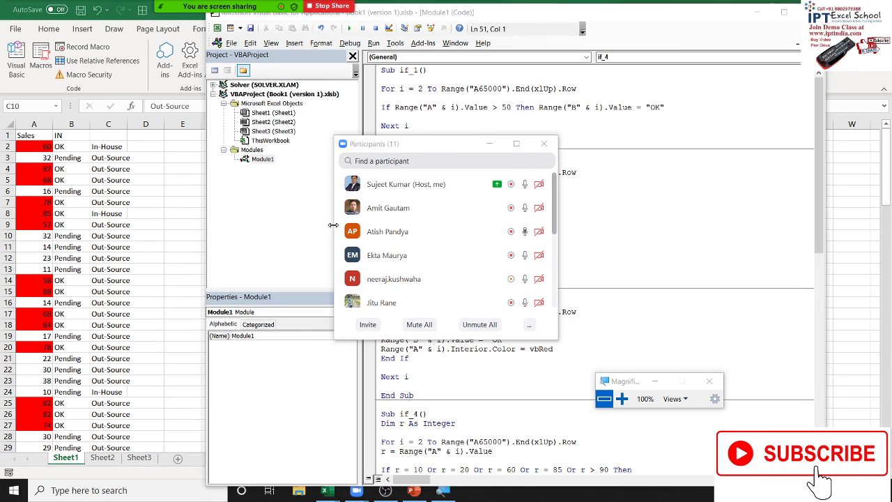
pyautogui.scroll(-3, 449, 244)
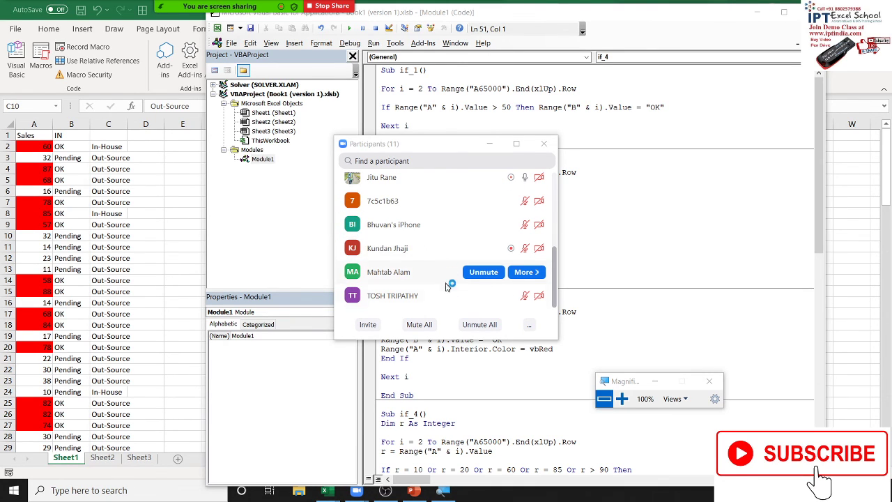
pyautogui.scroll(3, 446, 283)
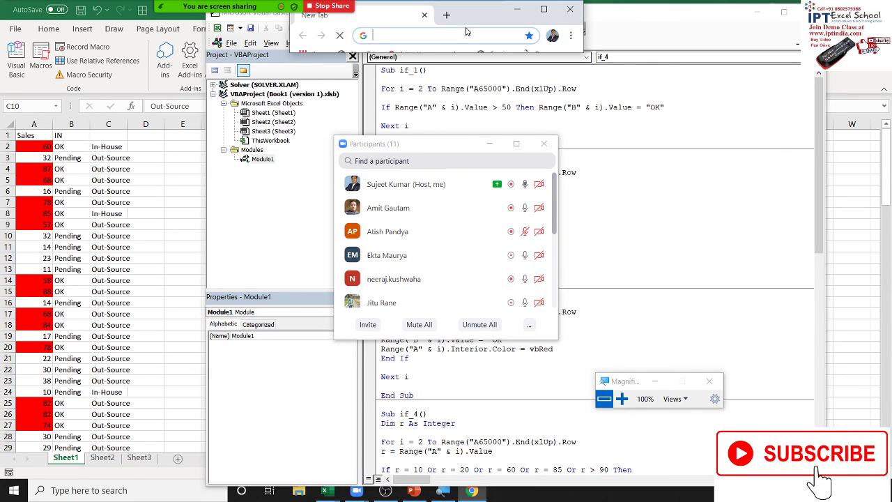
# Maximize Chrome and go to gmail.com
pyautogui.click(542, 10)
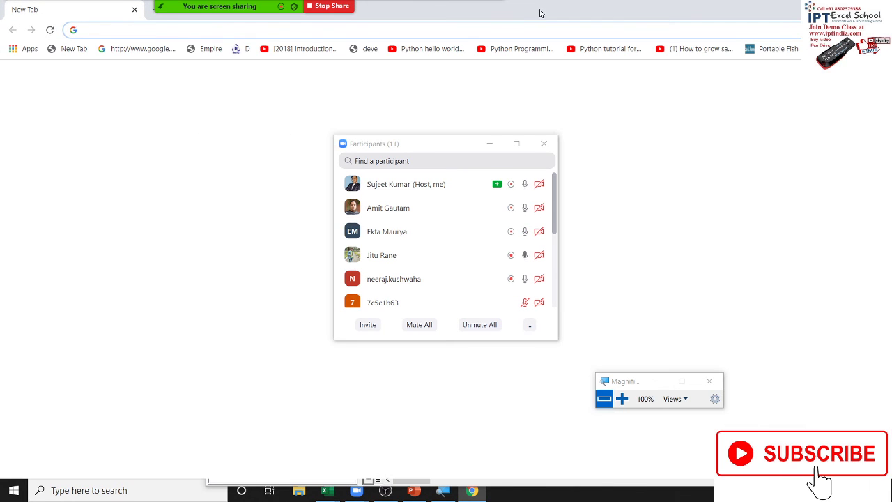
pyautogui.write('g')
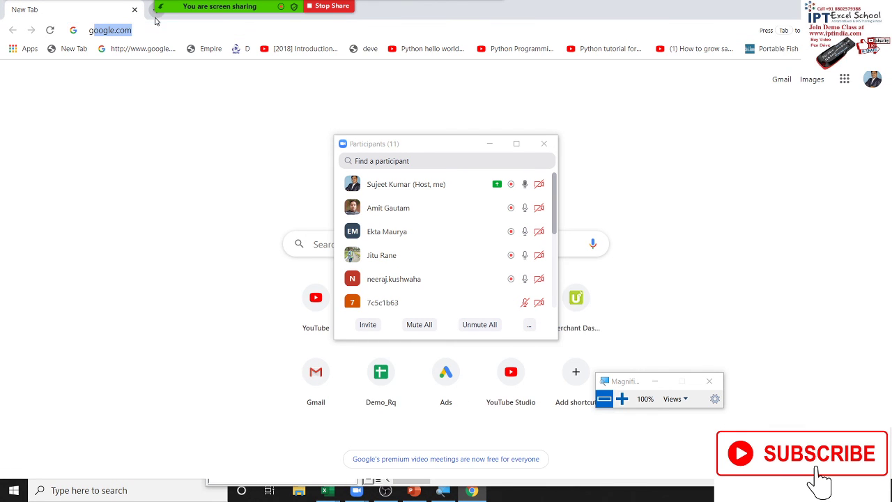
pyautogui.write('m')
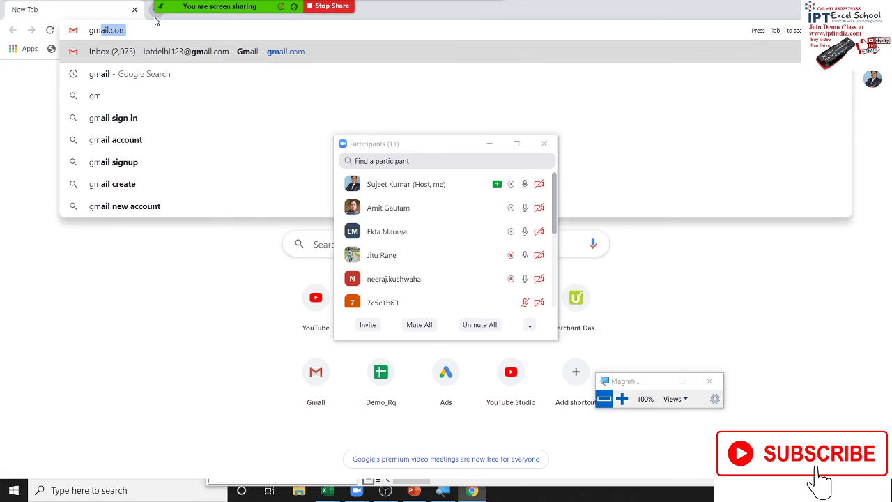
pyautogui.press('Return')
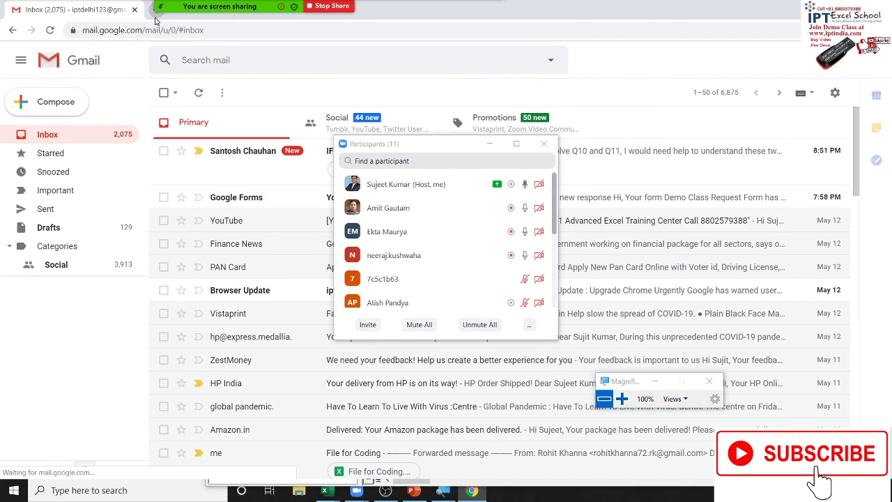
# Move the participant list aside, scroll through the inbox, and return to the VBA editor
pyautogui.moveTo(430, 149)
pyautogui.mouseDown()
pyautogui.moveTo(483, 155)
pyautogui.moveTo(602, 60)
pyautogui.mouseUp()
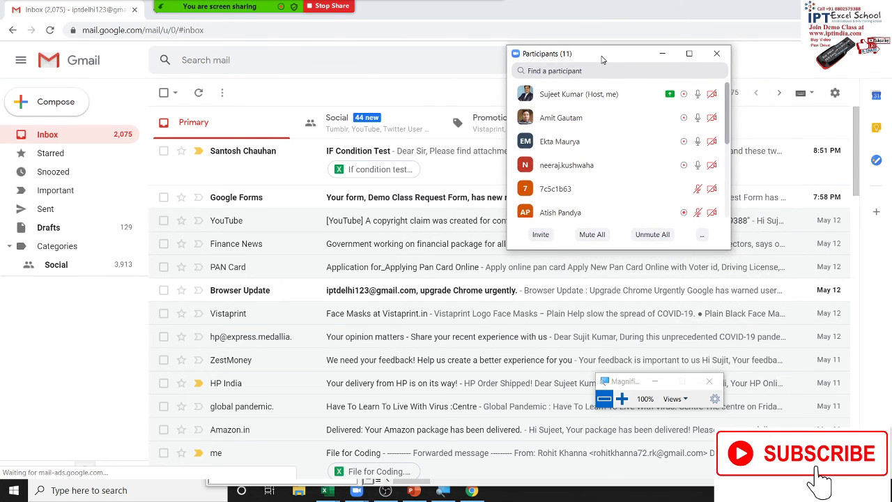
pyautogui.scroll(-1, 296, 277)
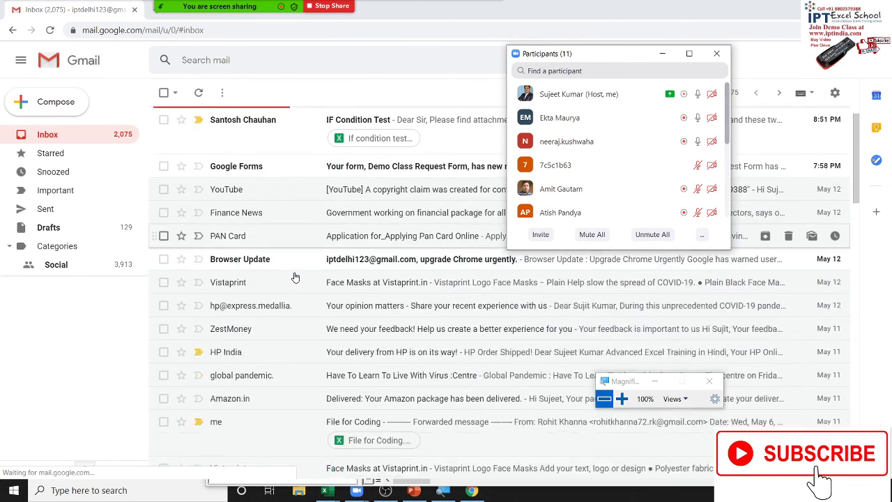
pyautogui.scroll(-2, 296, 277)
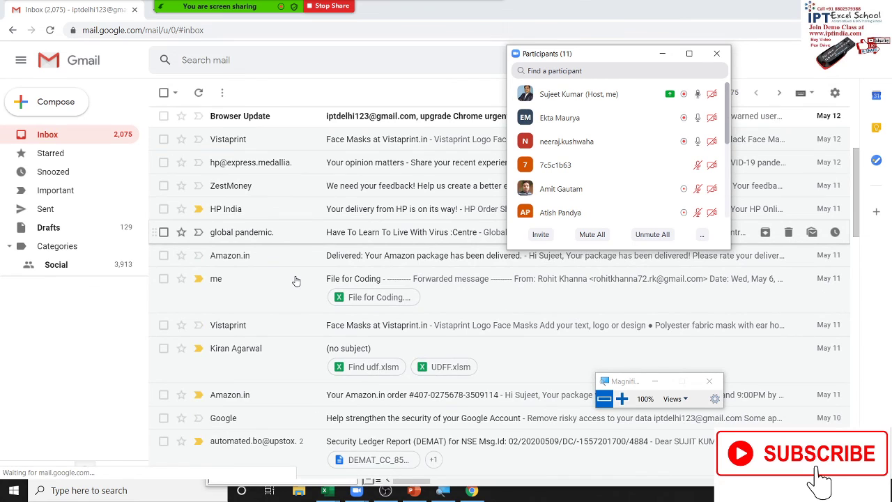
pyautogui.scroll(3, 296, 280)
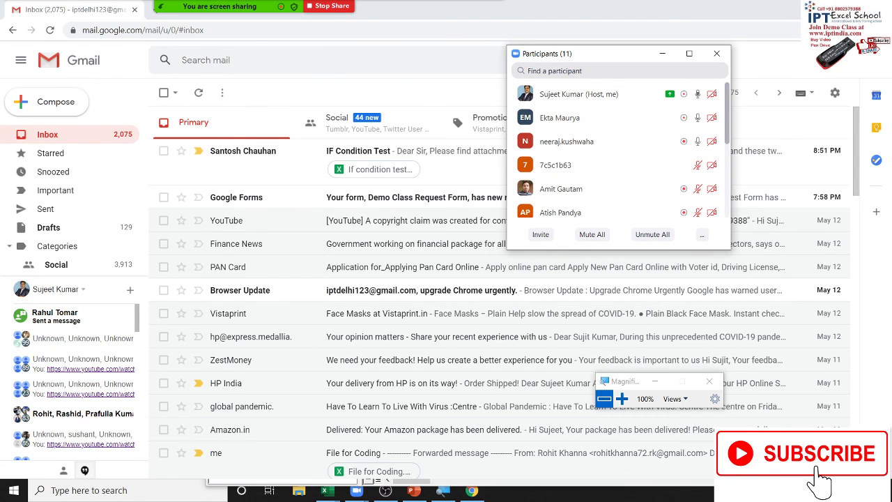
pyautogui.hotkey('alt', 'Tab')
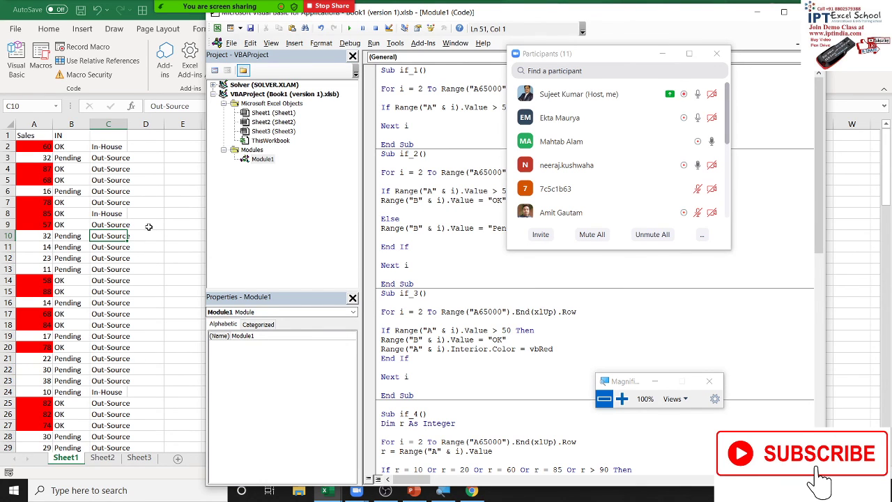
# Scroll through the Module1 code and place the cursor on the if_2 condition line
pyautogui.scroll(-3, 643, 186)
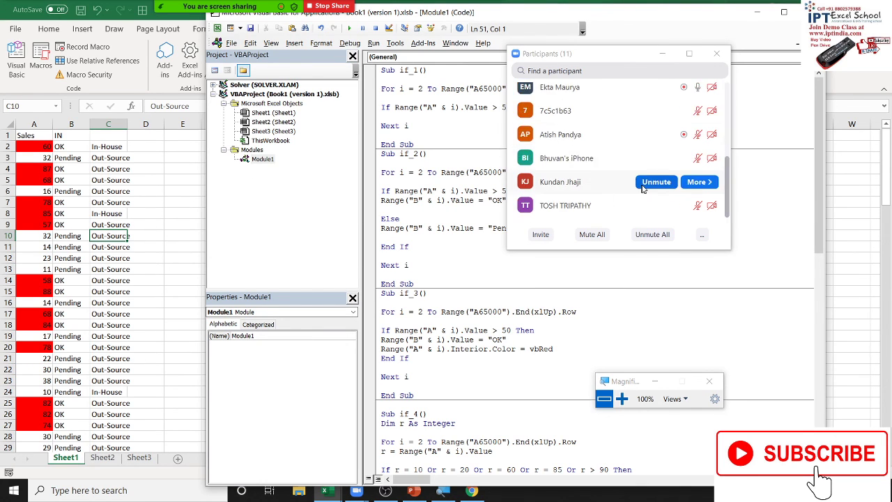
pyautogui.scroll(5, 643, 207)
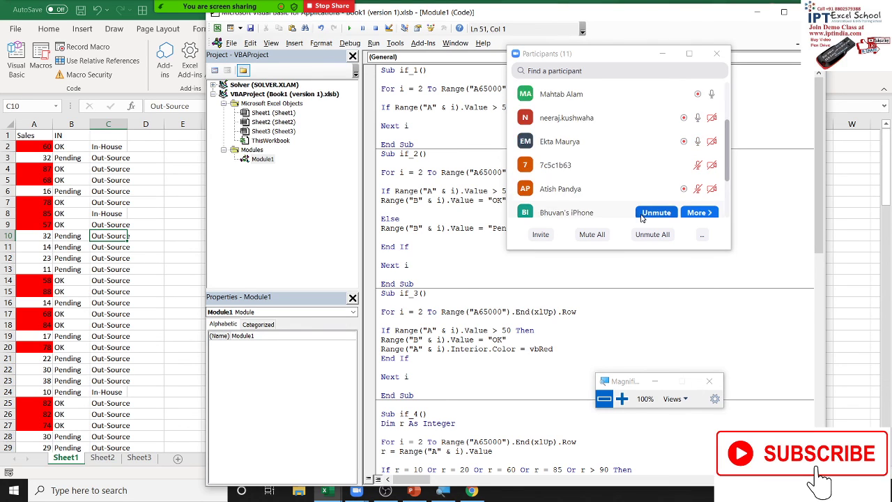
pyautogui.click(396, 191)
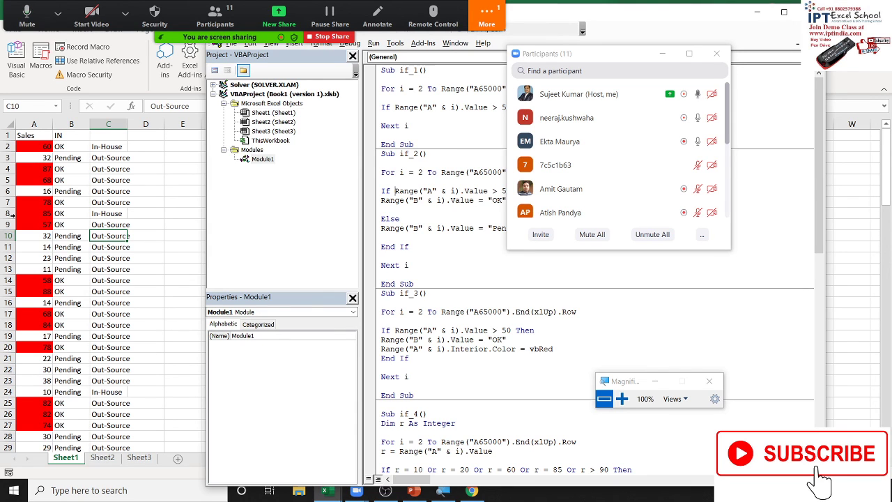
# Read the Zoom meeting group chat, close it, and reopen the More options menu
pyautogui.click(487, 19)
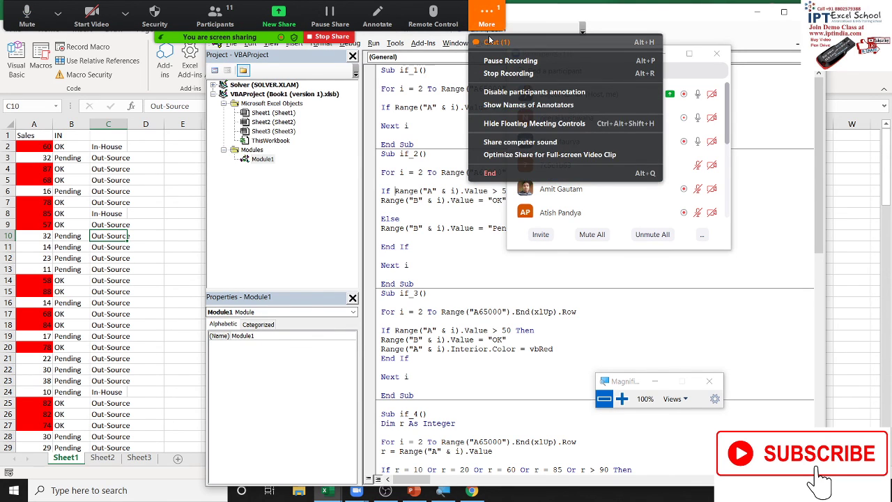
pyautogui.click(495, 42)
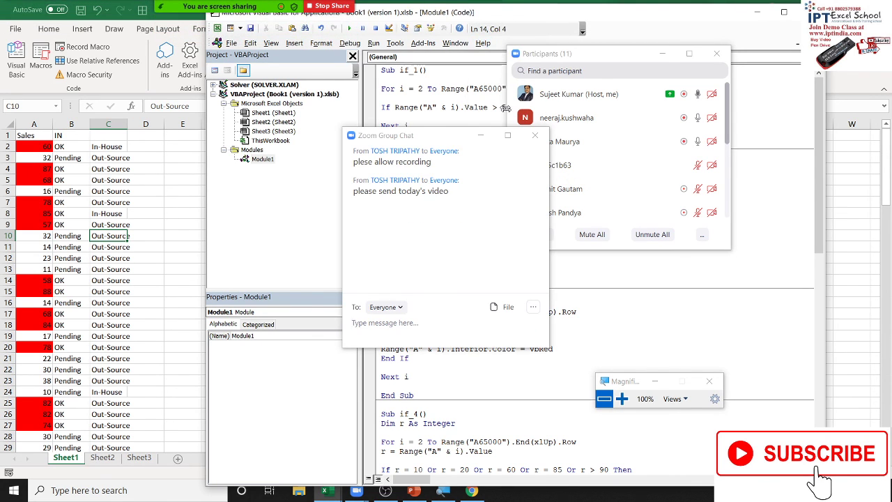
pyautogui.click(534, 135)
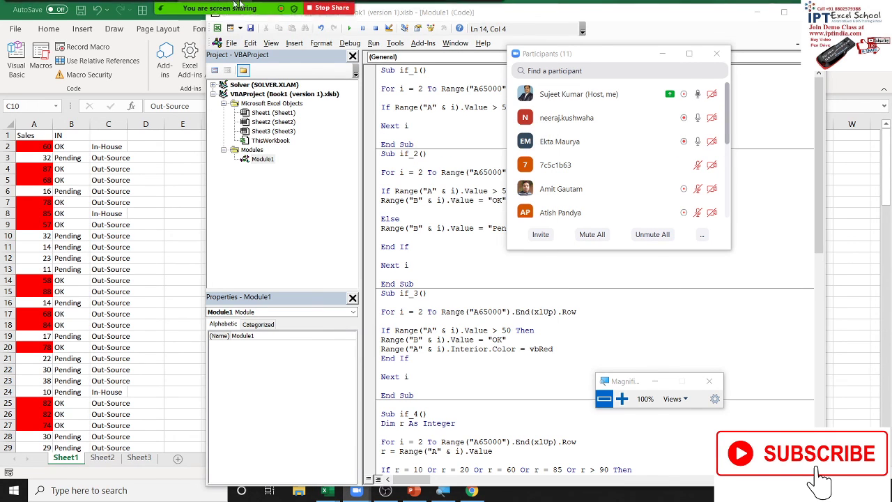
pyautogui.moveTo(237, 7)
pyautogui.click(488, 17)
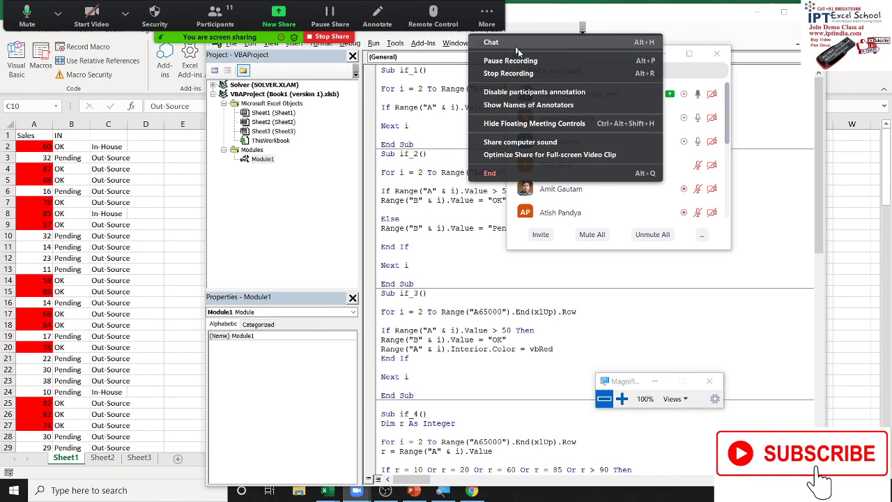